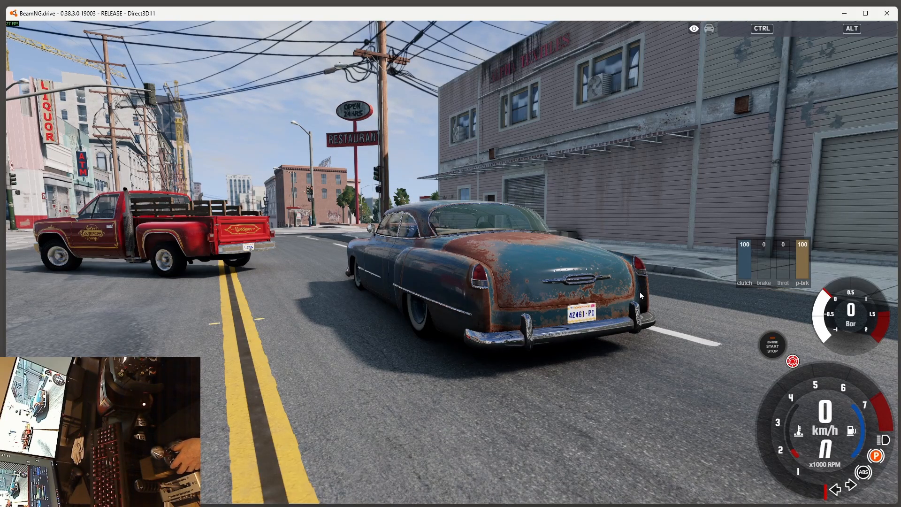
Step: Frame the rusty blue car from a low front angle with the red truck behind, and switch its ignition to accessories only
right_drag(640, 296, 558, 282)
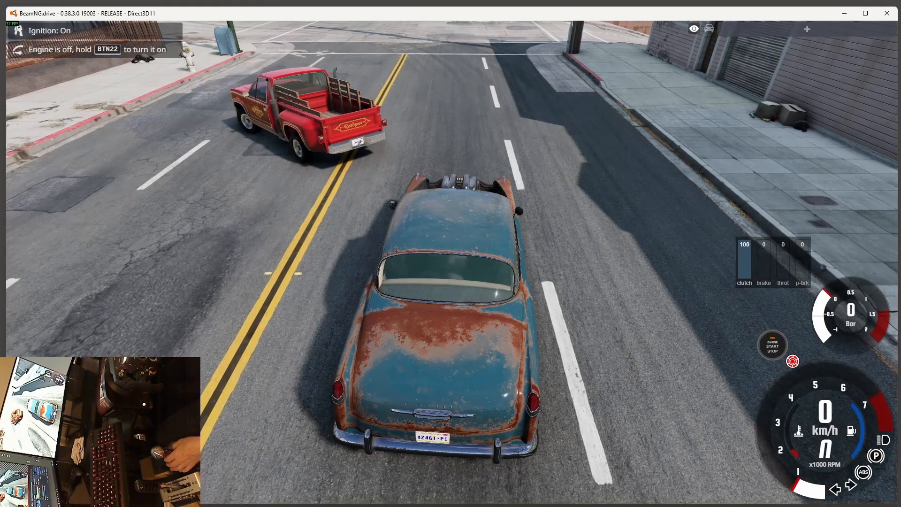
right_drag(547, 271, 557, 238)
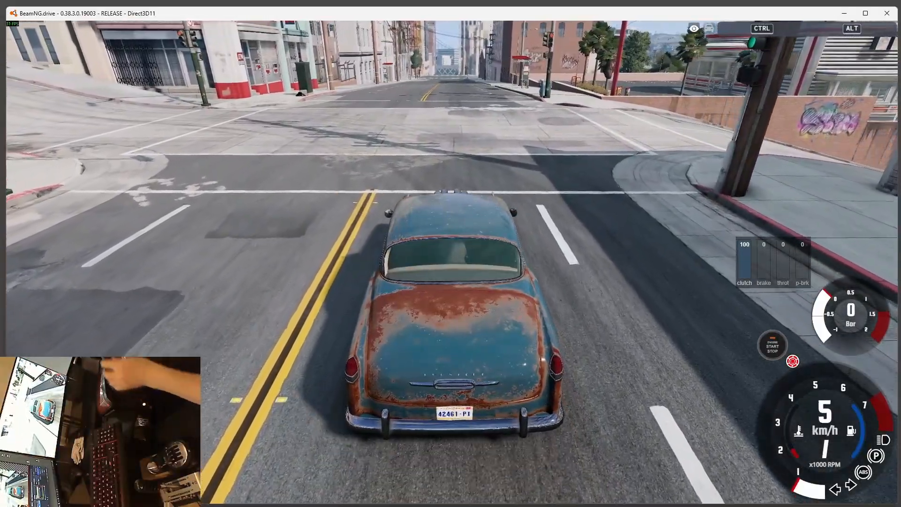
right_drag(450, 291, 629, 272)
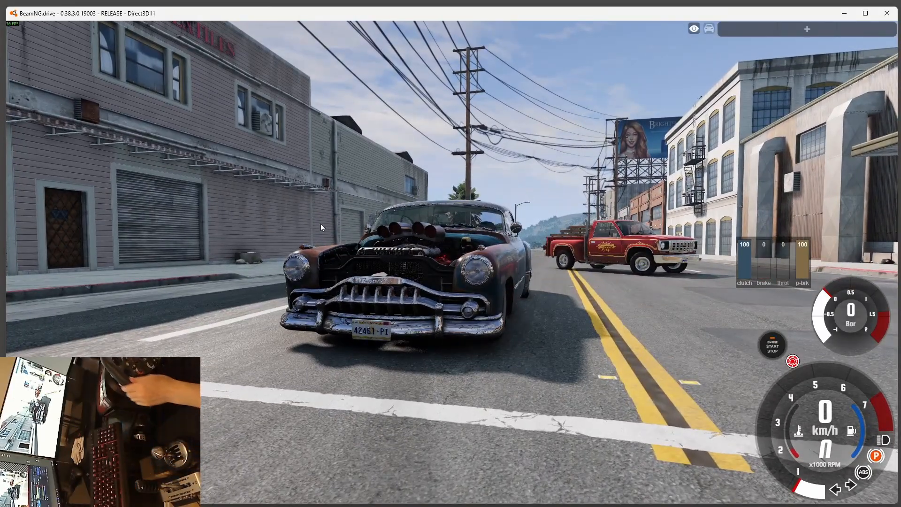
right_drag(321, 228, 298, 206)
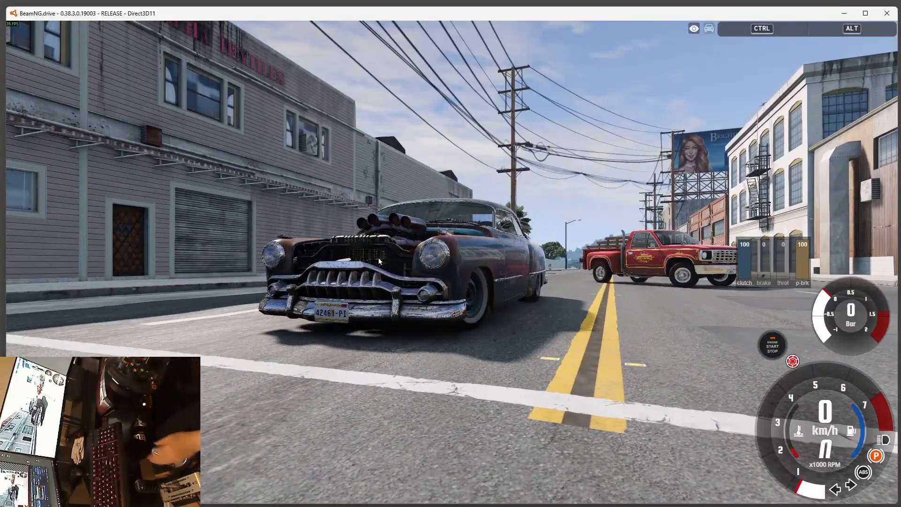
click(773, 343)
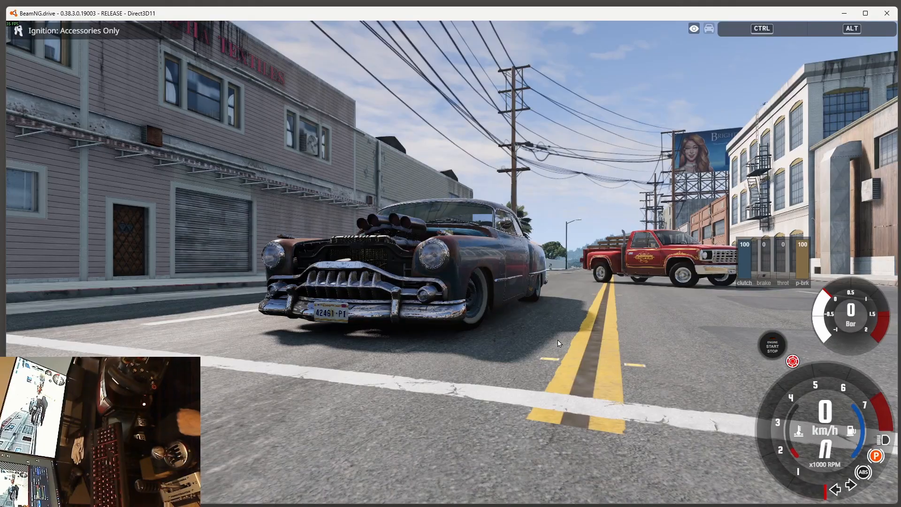
mouse_move(450, 254)
right_down()
mouse_move(479, 300)
mouse_move(437, 270)
mouse_move(434, 256)
mouse_move(450, 251)
right_up()
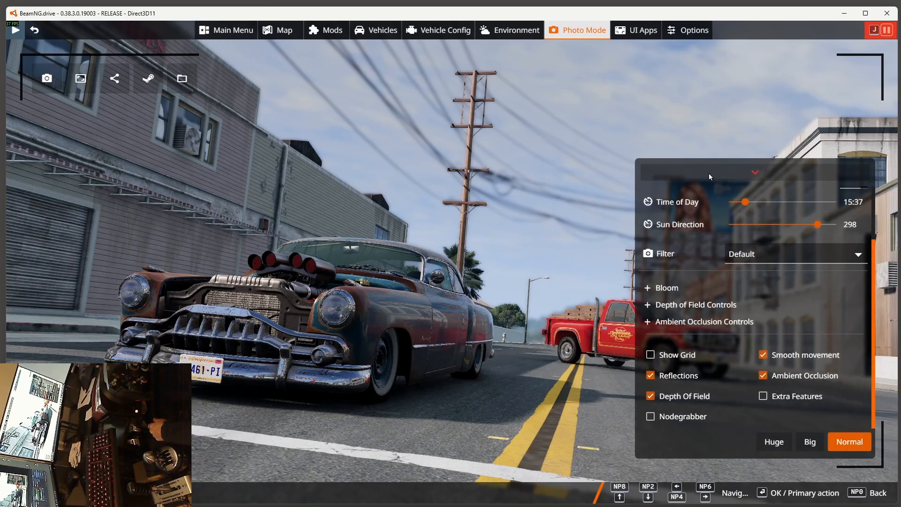
Step: Enable Extra Features in Photo Mode and save the current camera
click(764, 398)
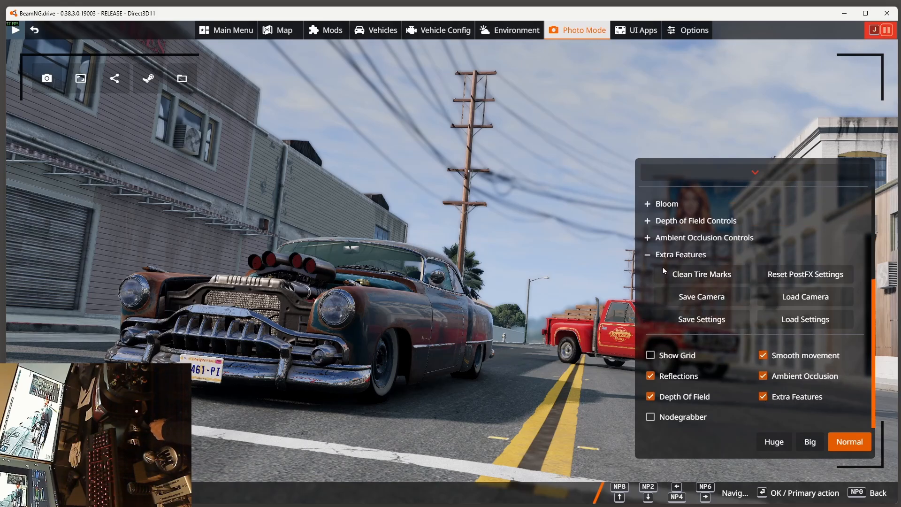
click(648, 254)
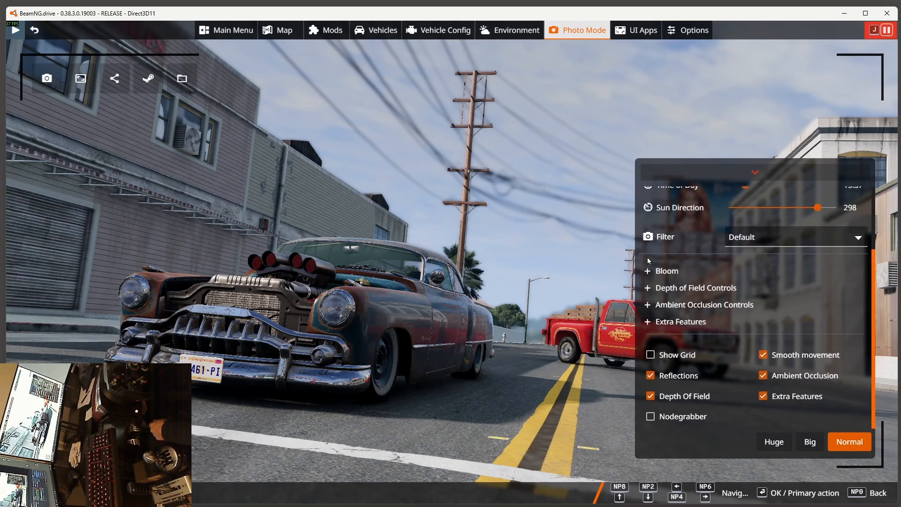
click(647, 324)
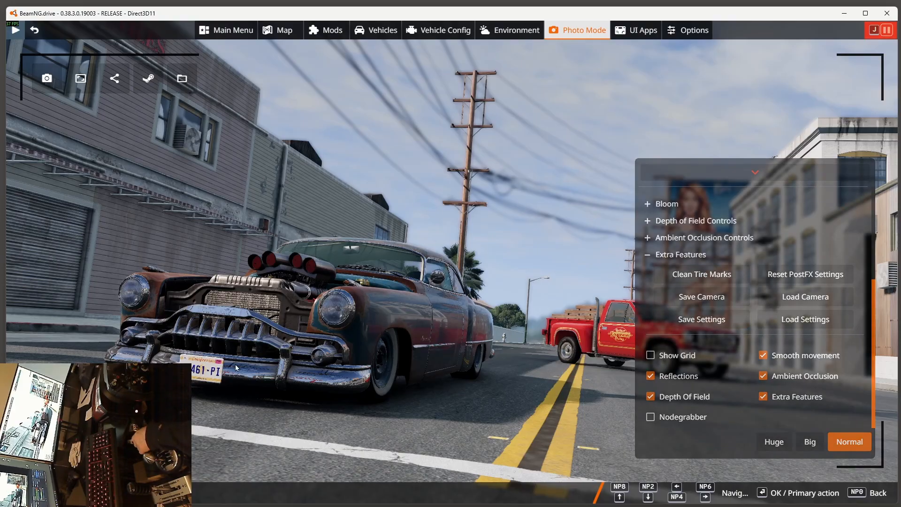
click(700, 301)
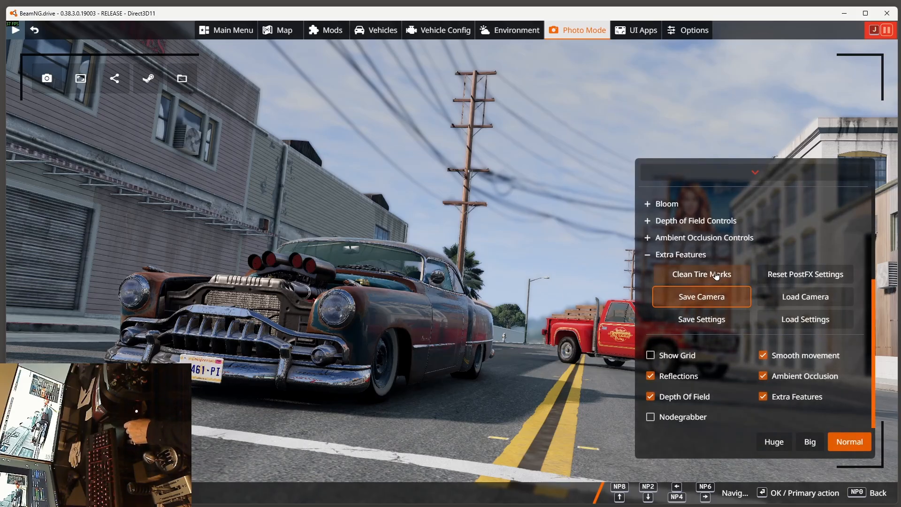
Step: Change the field of view to about 58° and tilt the camera roll, and restore the view by loading the saved camera
scroll(767, 245, up, 3)
drag(763, 205, 776, 205)
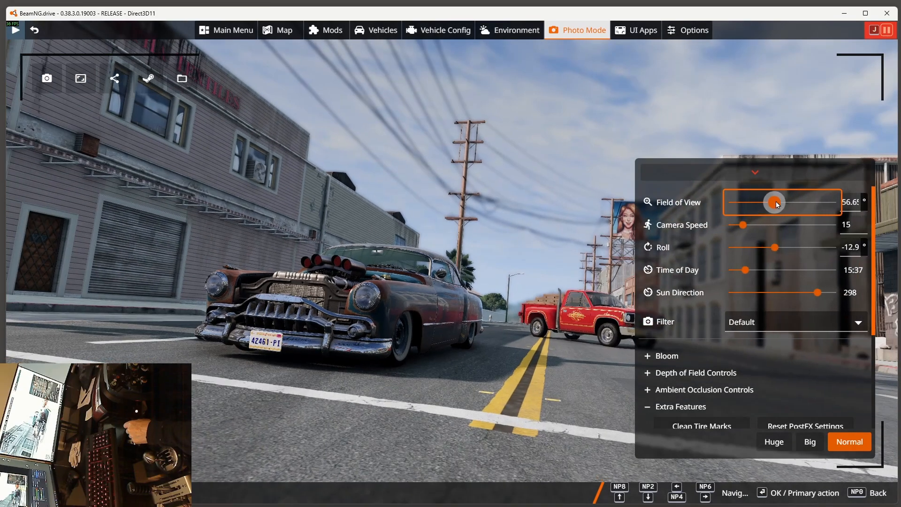
drag(776, 250, 796, 254)
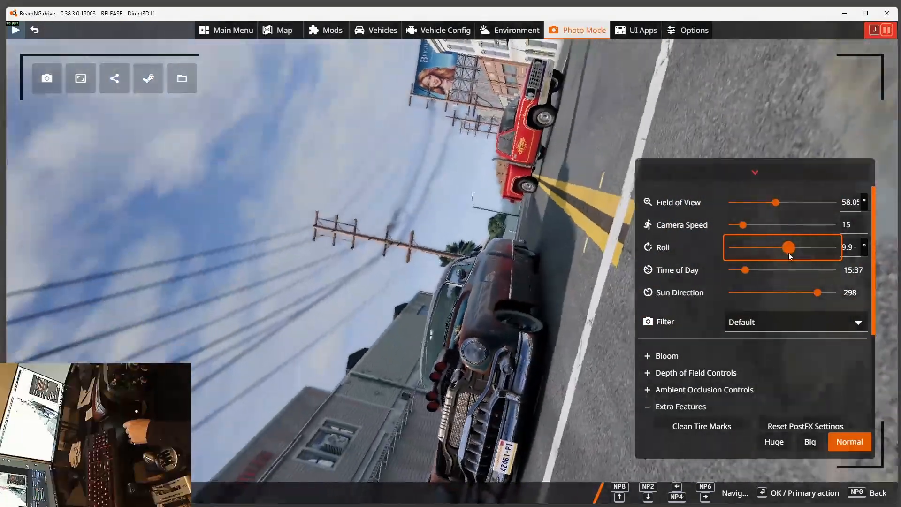
scroll(690, 277, down, 3)
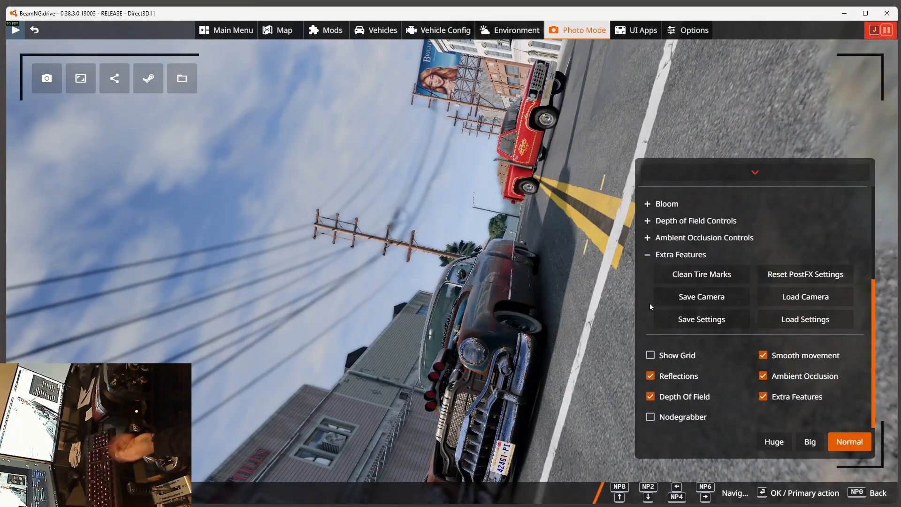
click(801, 302)
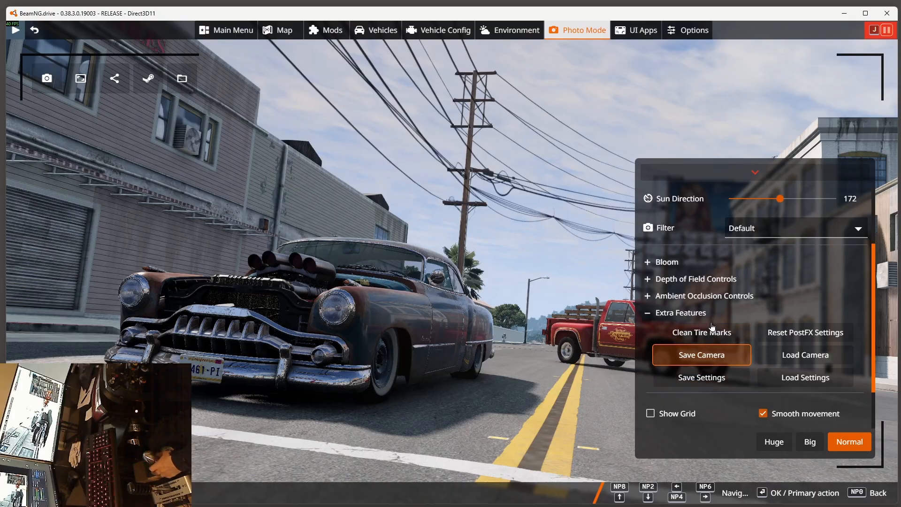
Step: Look through the Photo Mode settings, including the Bloom, Depth of Field and Ambient Occlusion controls
scroll(712, 293, up, 2)
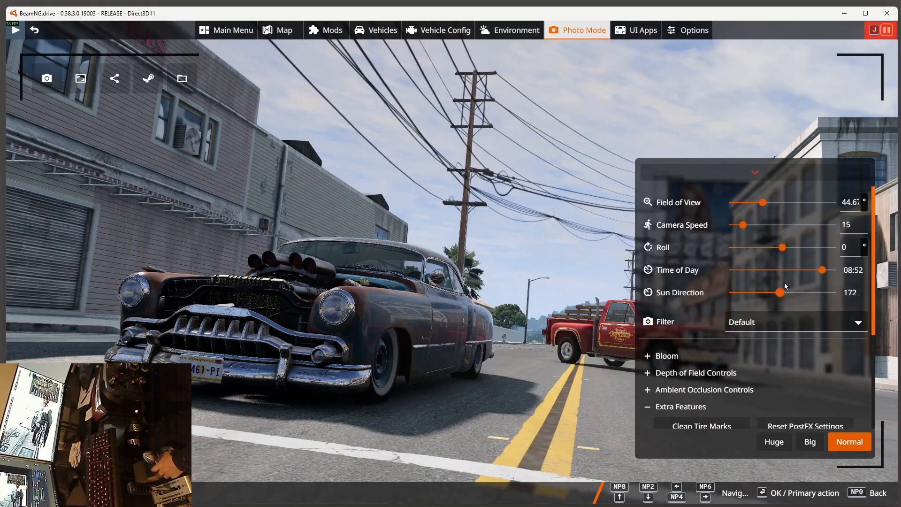
scroll(764, 286, down, 1)
click(648, 310)
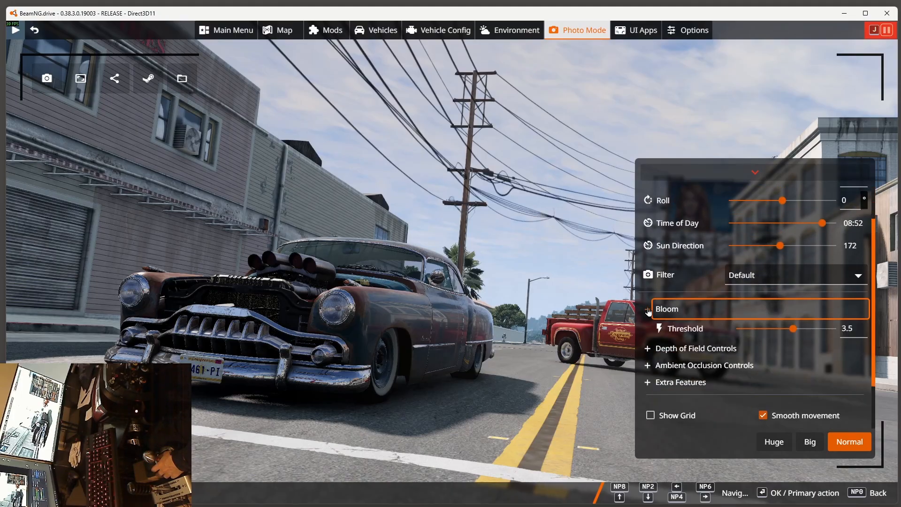
click(648, 312)
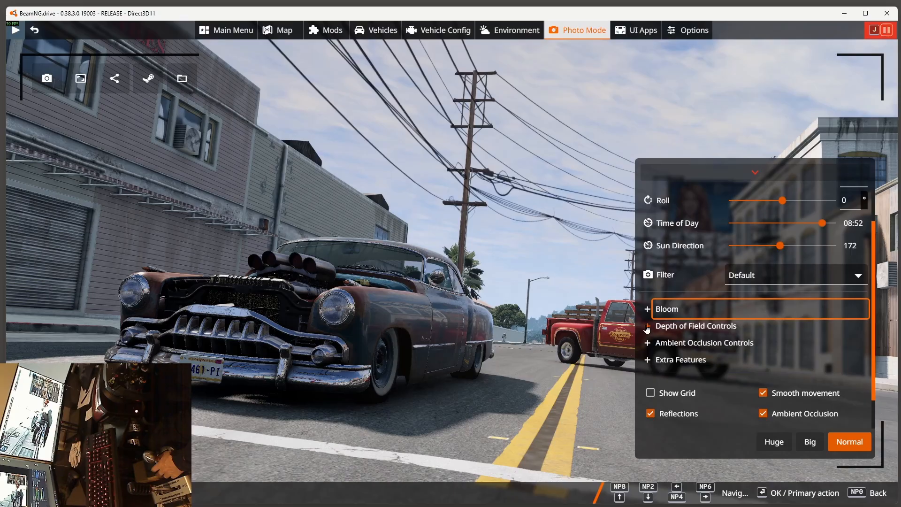
click(647, 328)
click(647, 328)
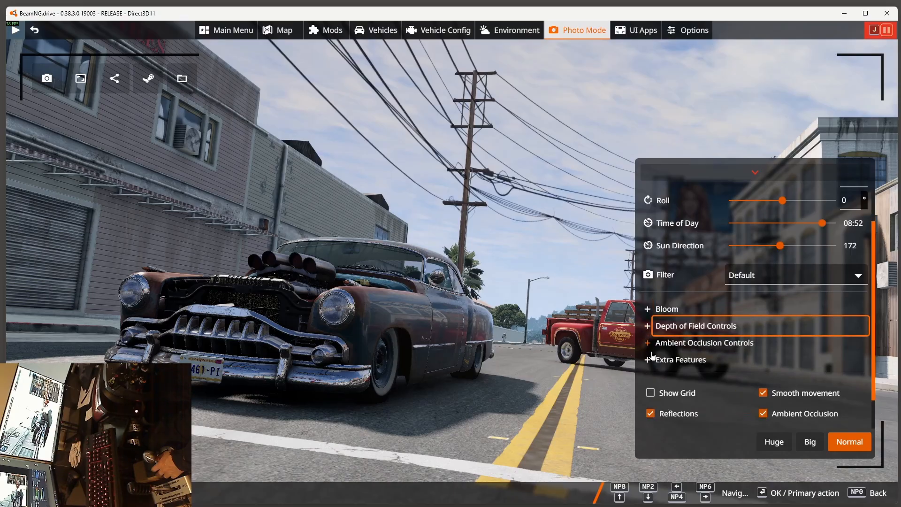
click(647, 347)
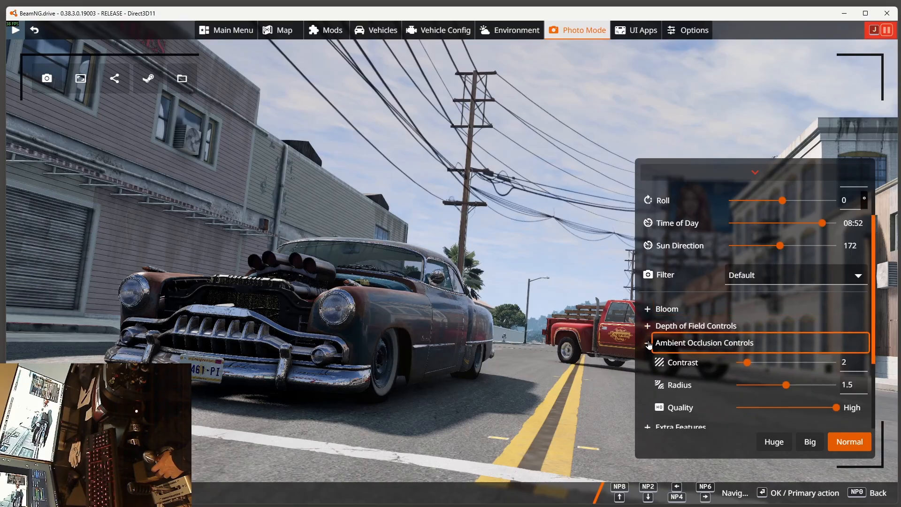
click(648, 346)
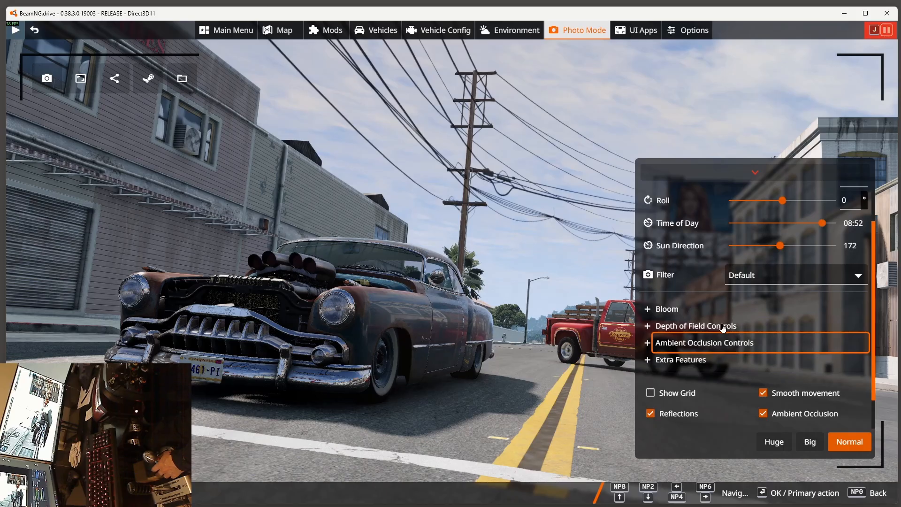
scroll(726, 321, down, 1)
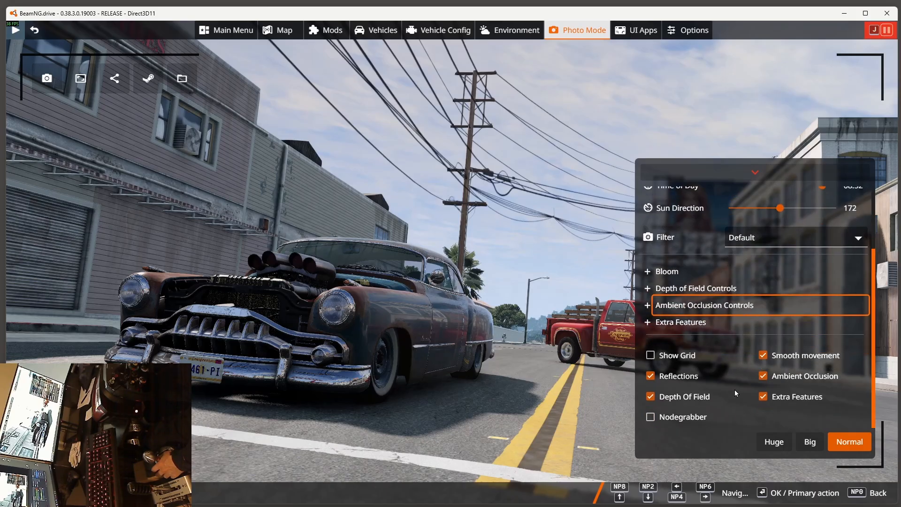
scroll(736, 394, up, 2)
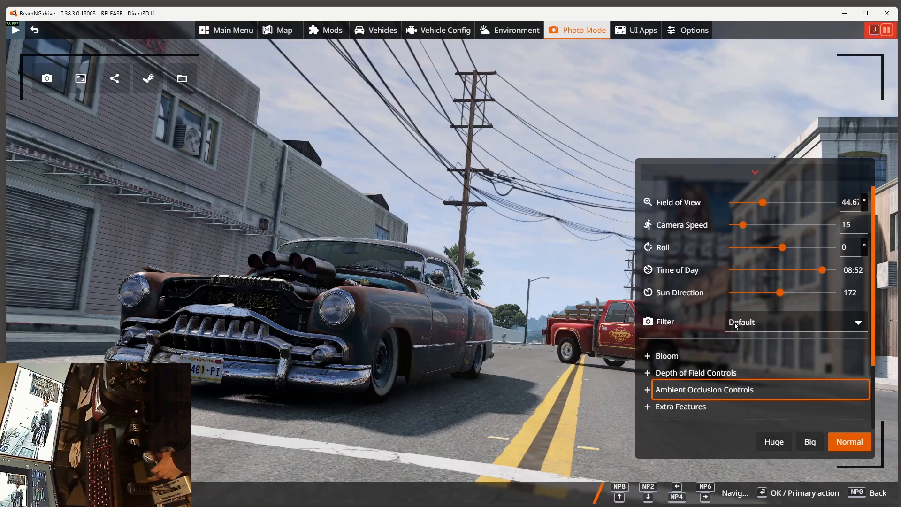
scroll(739, 333, down, 2)
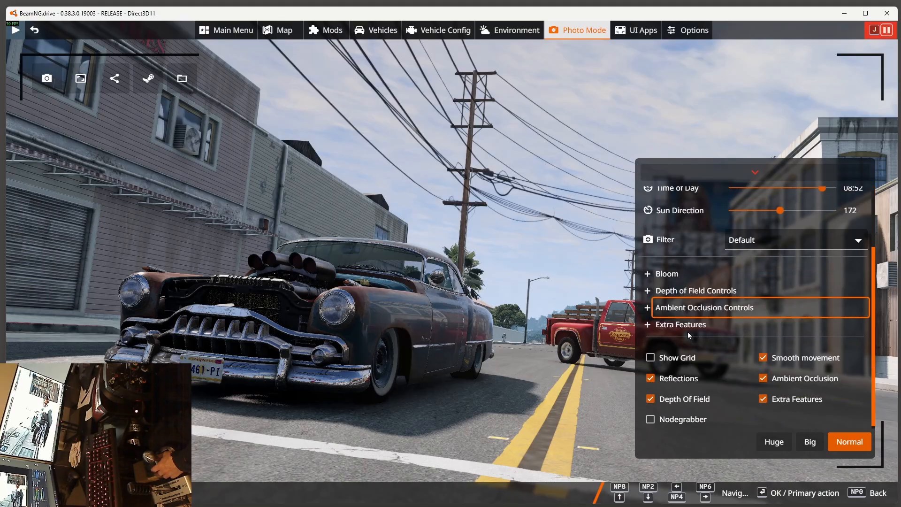
Step: Lower the bloom threshold to about 1.3
click(648, 273)
drag(792, 295, 658, 316)
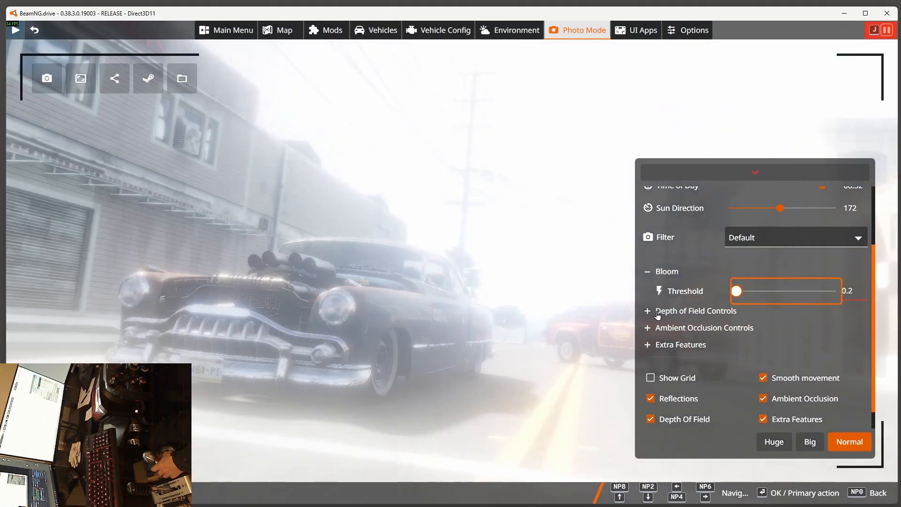
drag(747, 294, 756, 294)
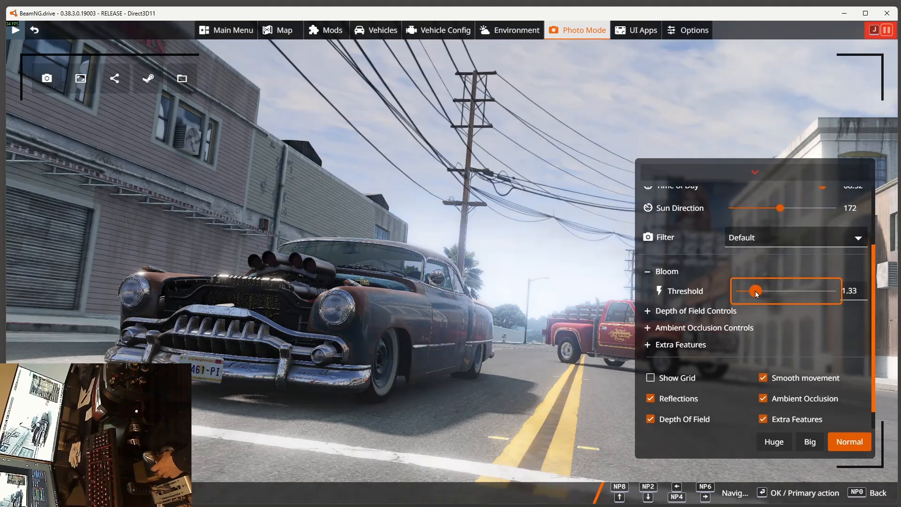
Step: Set the depth of field's far blur strength to 1 and its aperture to 100
click(677, 310)
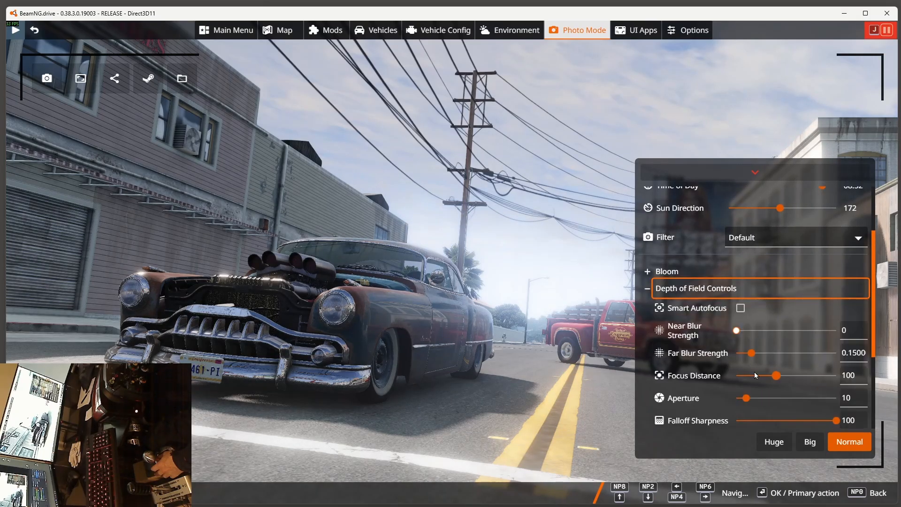
drag(752, 353, 859, 355)
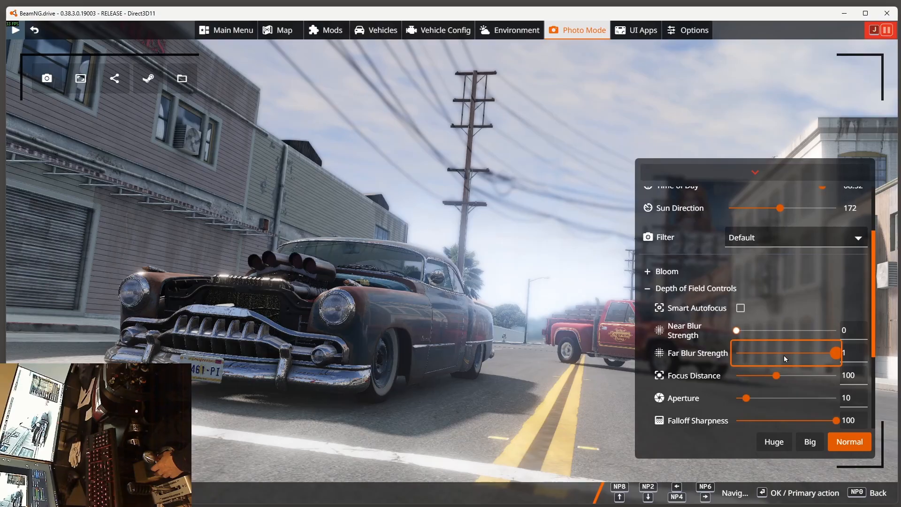
scroll(786, 356, down, 2)
drag(746, 351, 837, 356)
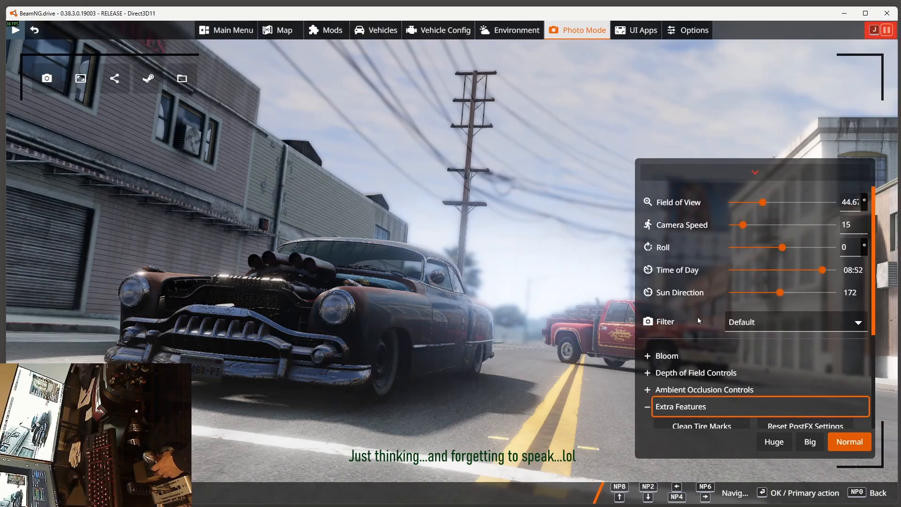
Step: Set the sun direction to 218 and the time of day to 06:59, and save the Photo Mode settings
drag(781, 295, 815, 273)
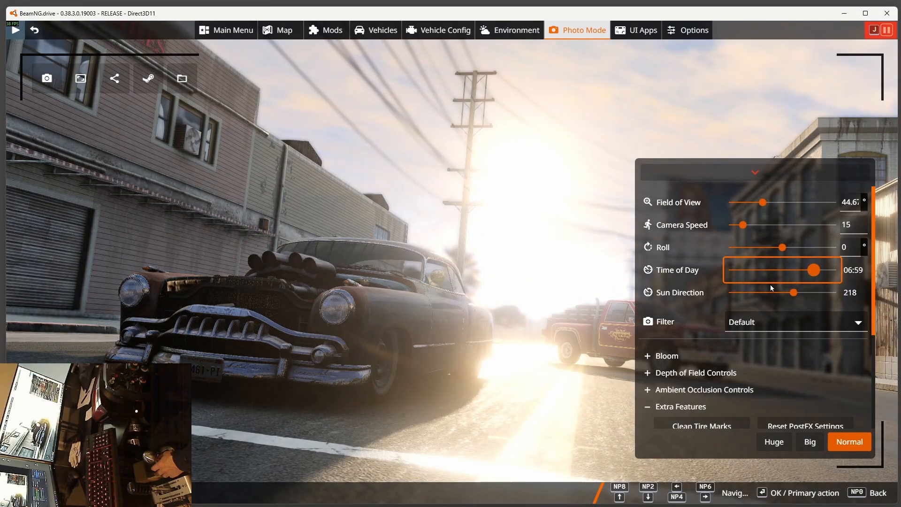
scroll(747, 285, down, 3)
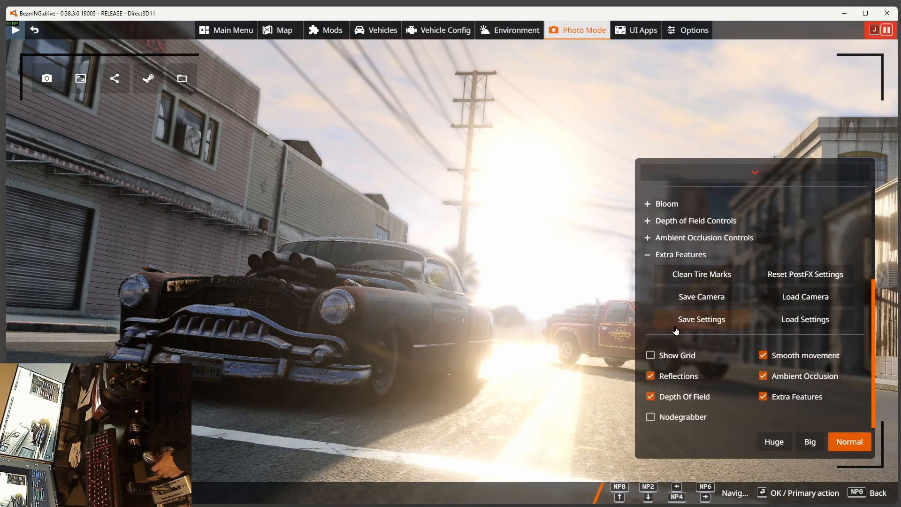
click(701, 319)
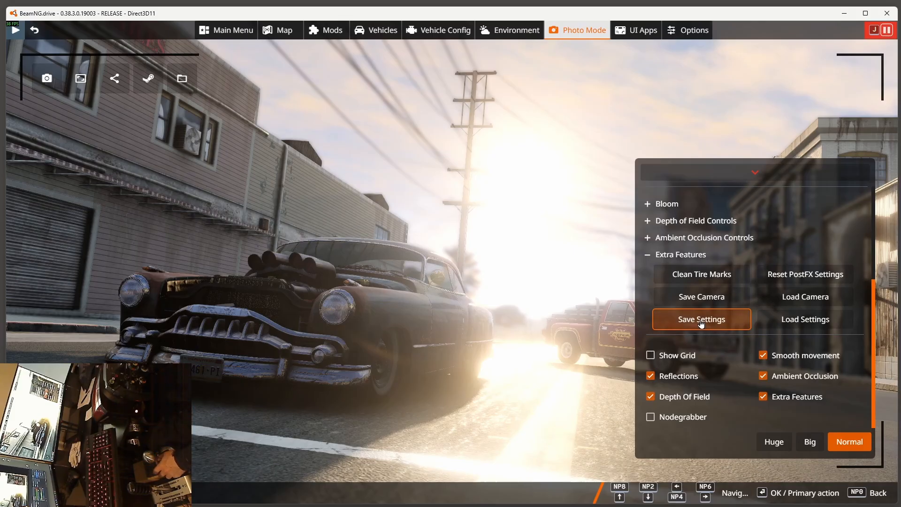
Step: Raise the bloom threshold to its maximum and set the depth of field's far blur strength to 0
scroll(664, 334, up, 2)
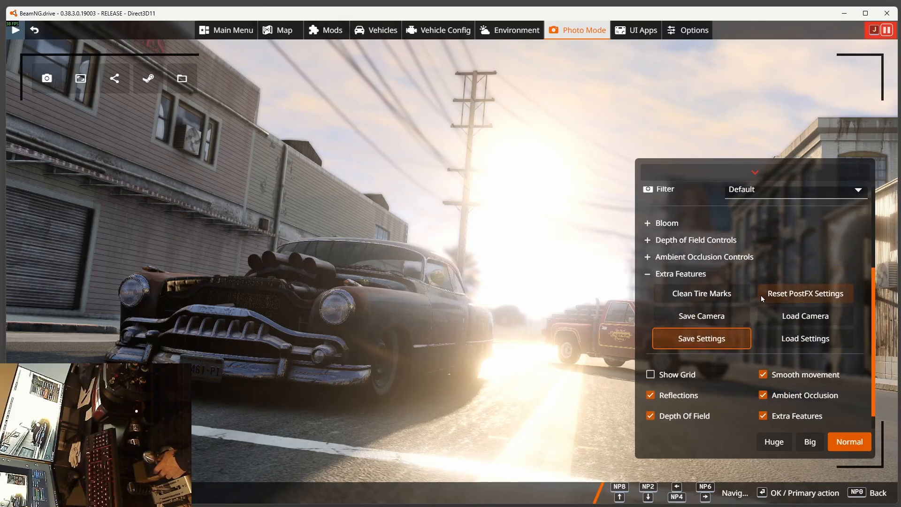
click(652, 303)
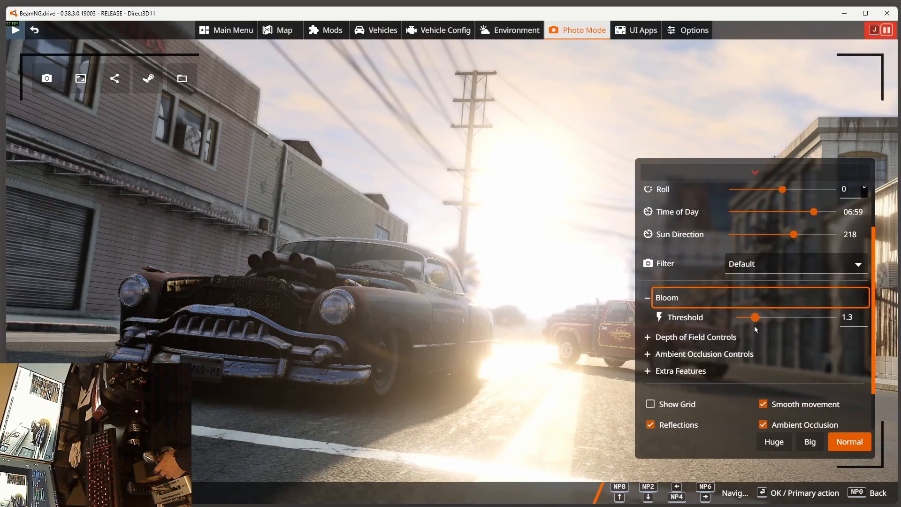
drag(757, 324, 861, 326)
click(653, 337)
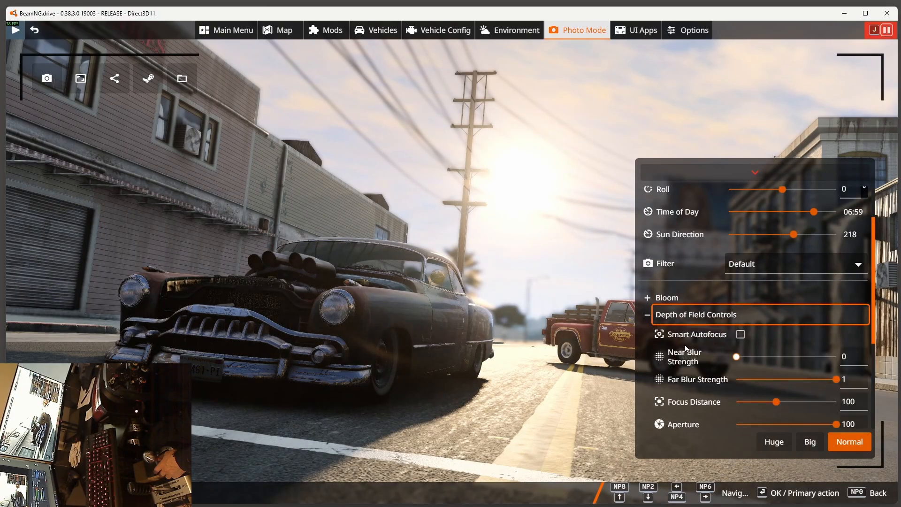
drag(837, 383, 737, 380)
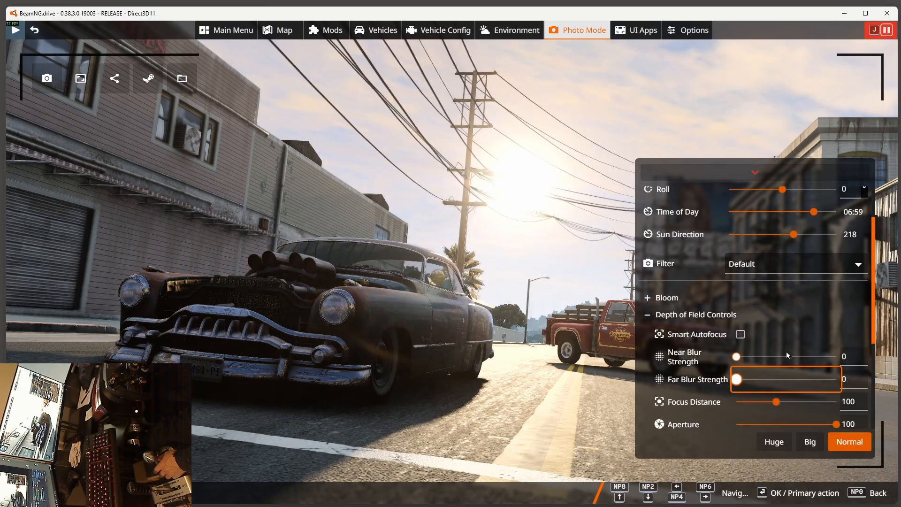
Step: Set the depth of field's aperture to 0.1 and the time of day to 01:45
scroll(832, 381, down, 1)
drag(836, 377, 732, 378)
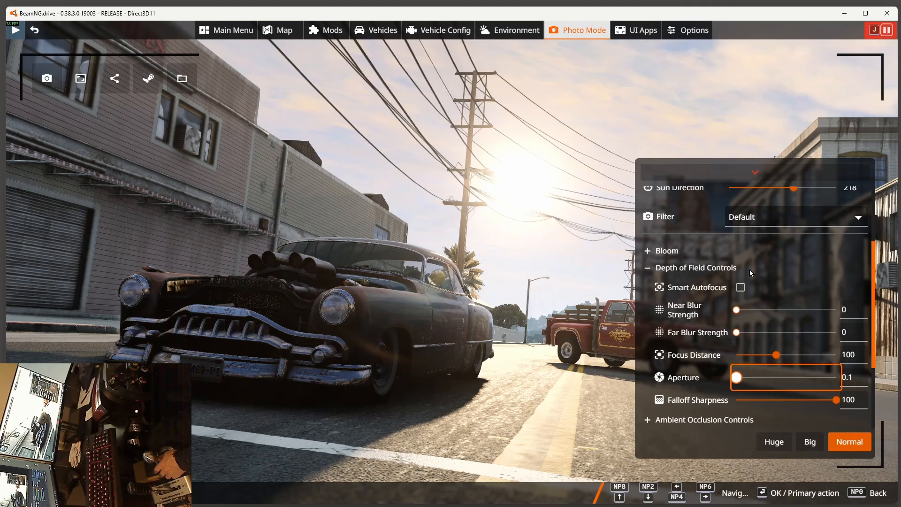
scroll(715, 337, up, 1)
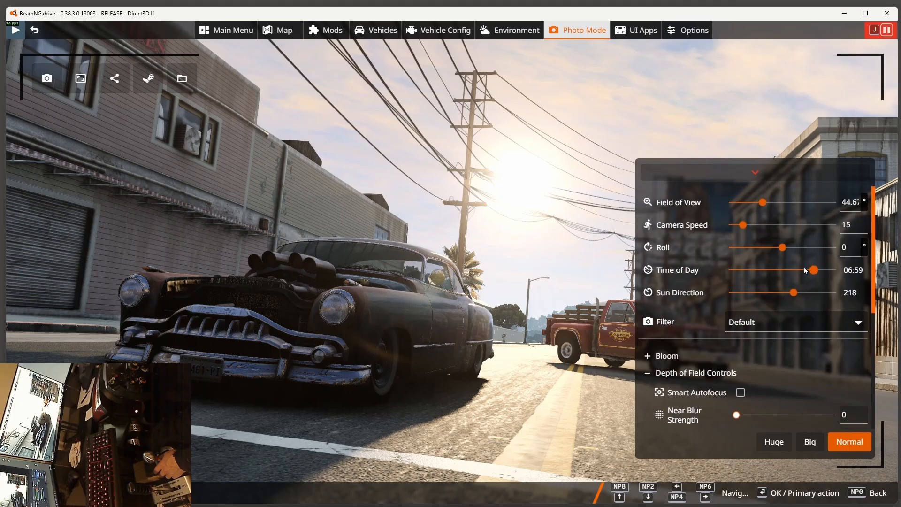
drag(814, 271, 790, 271)
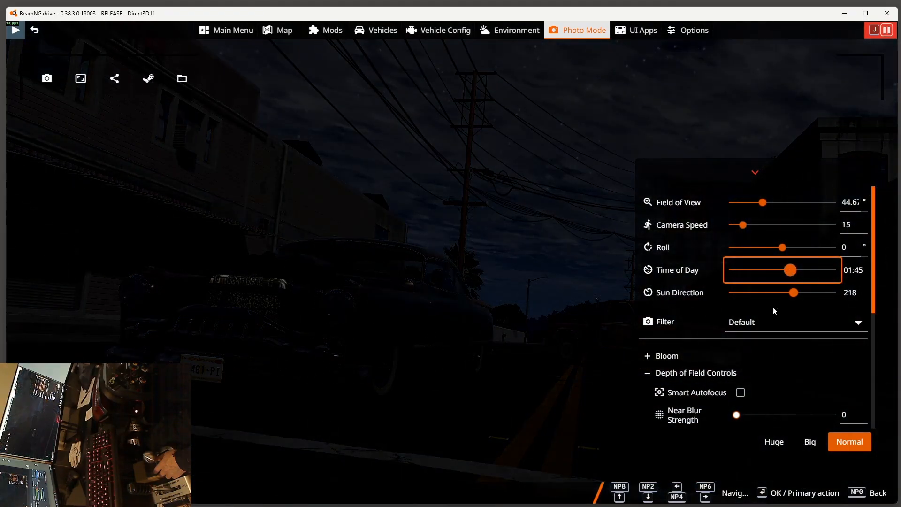
Step: Set the ambient occlusion contrast to about 4.605 and its radius to about 1.6
scroll(742, 282, down, 5)
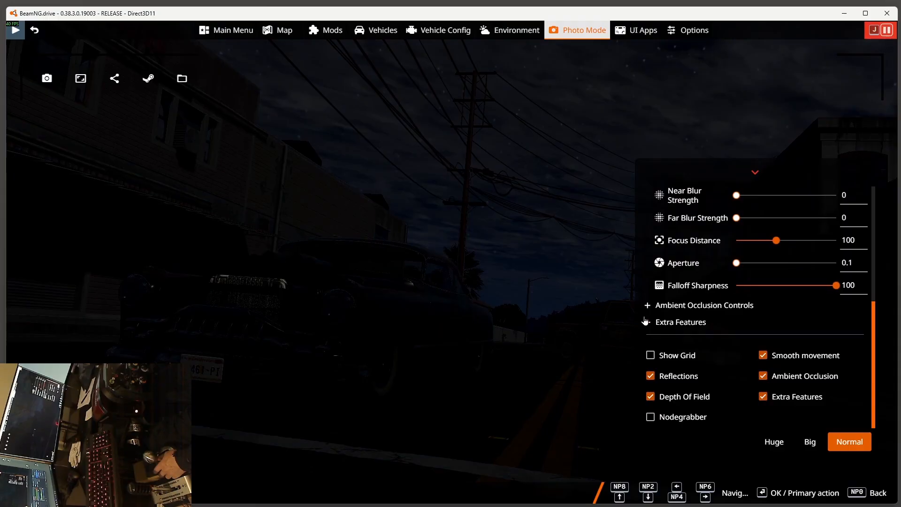
click(648, 306)
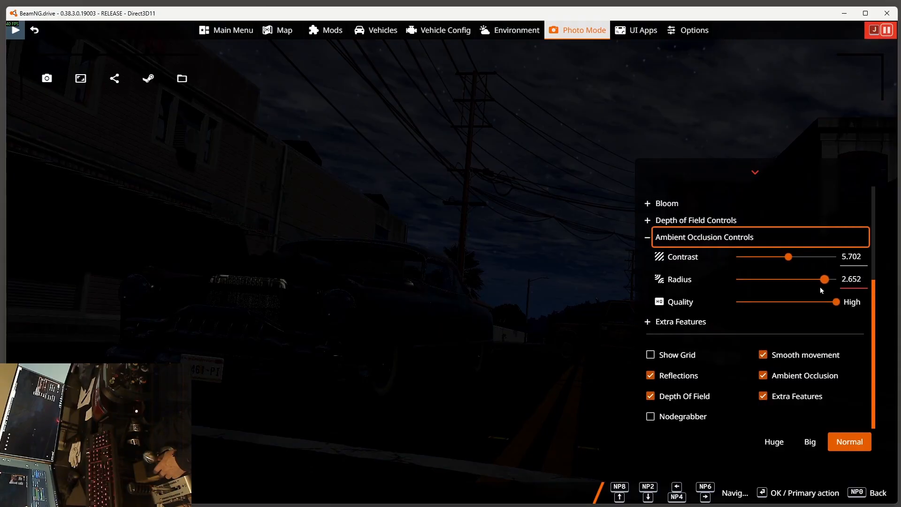
drag(788, 257, 777, 261)
drag(824, 280, 788, 282)
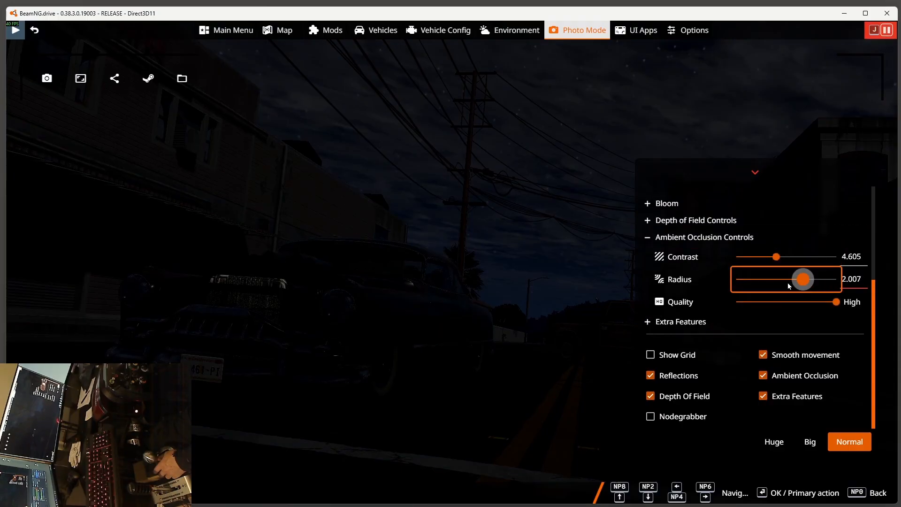
Step: Load the saved Photo Mode settings through Extra Features and review the restored values
click(648, 323)
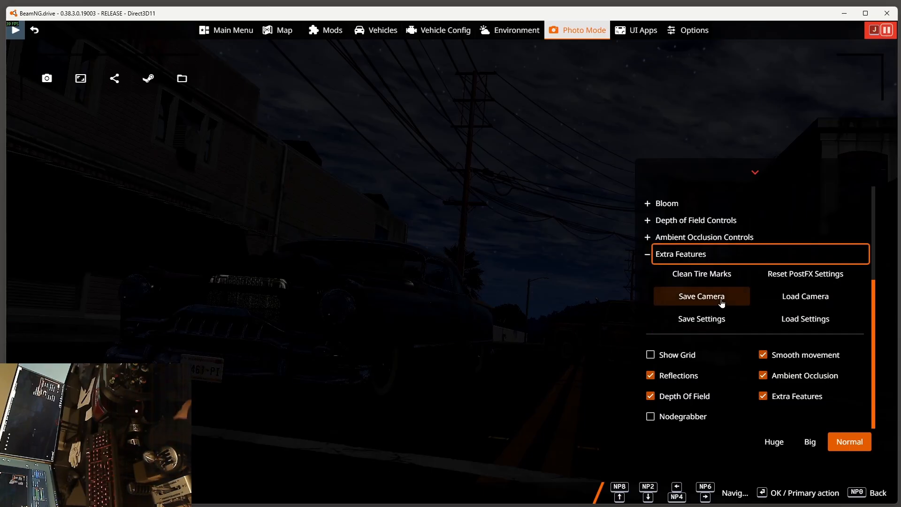
click(796, 320)
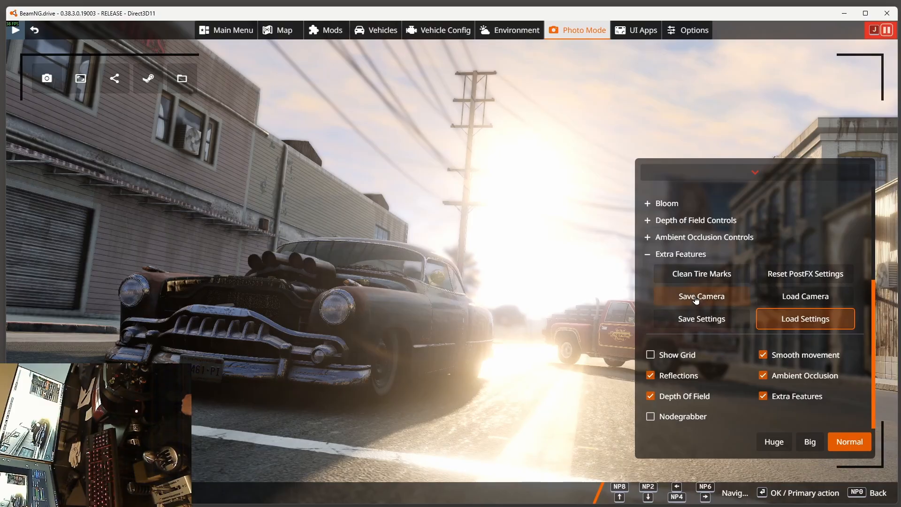
scroll(740, 314, up, 2)
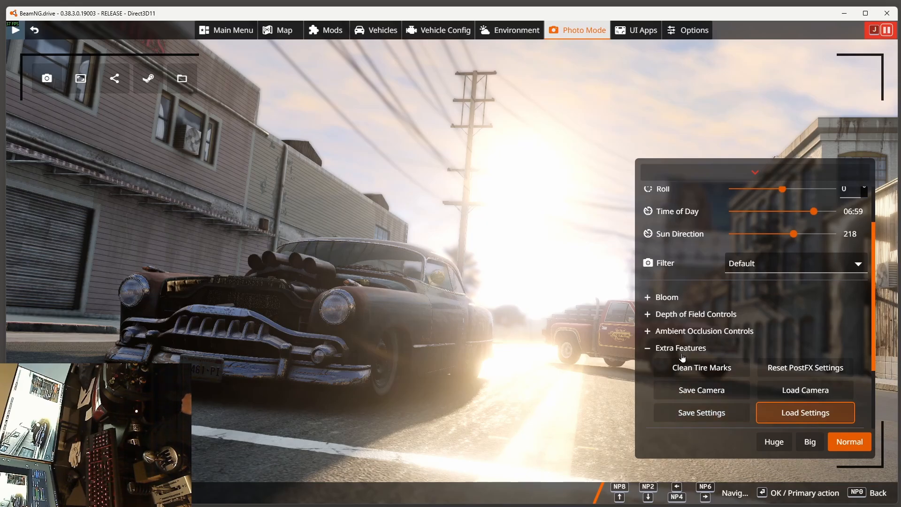
scroll(659, 297, up, 2)
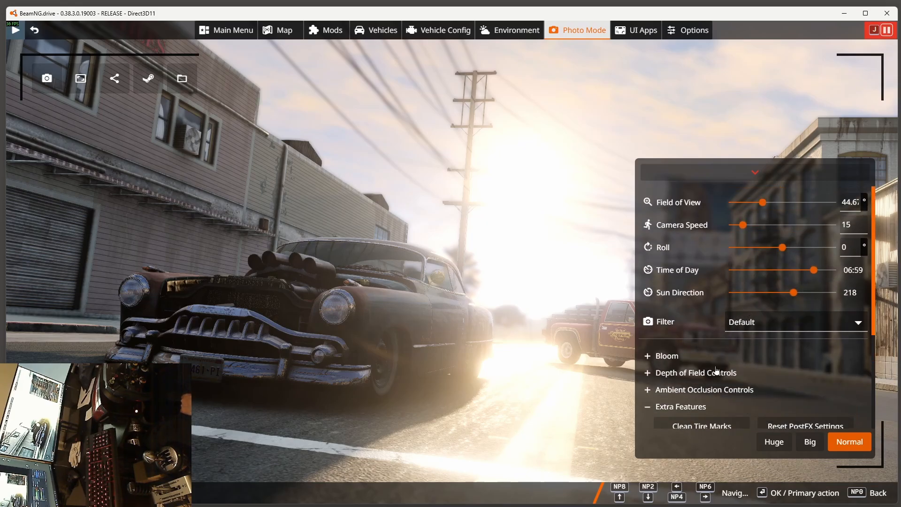
scroll(713, 371, down, 3)
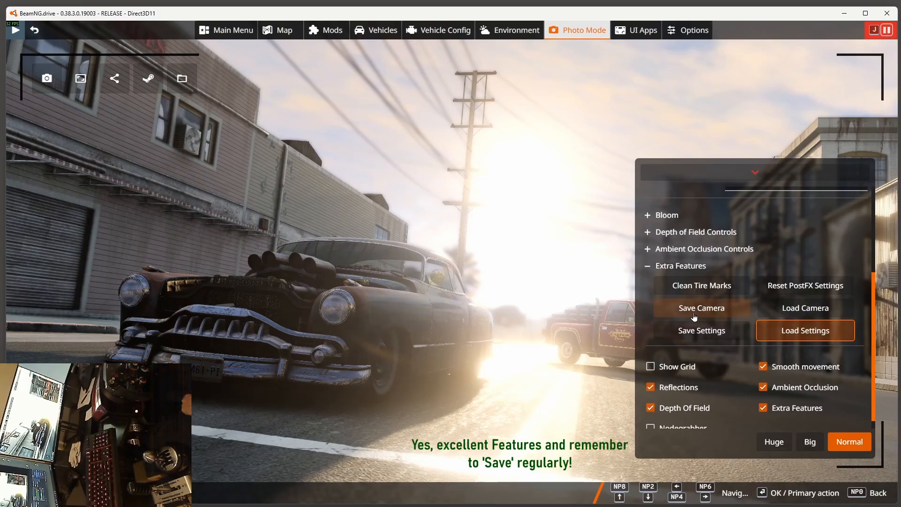
scroll(702, 321, up, 1)
scroll(702, 320, up, 3)
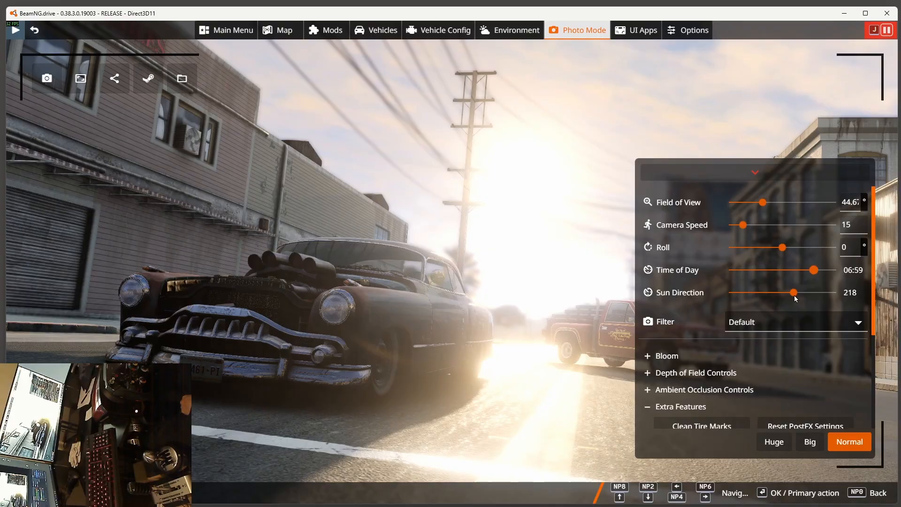
scroll(710, 291, down, 3)
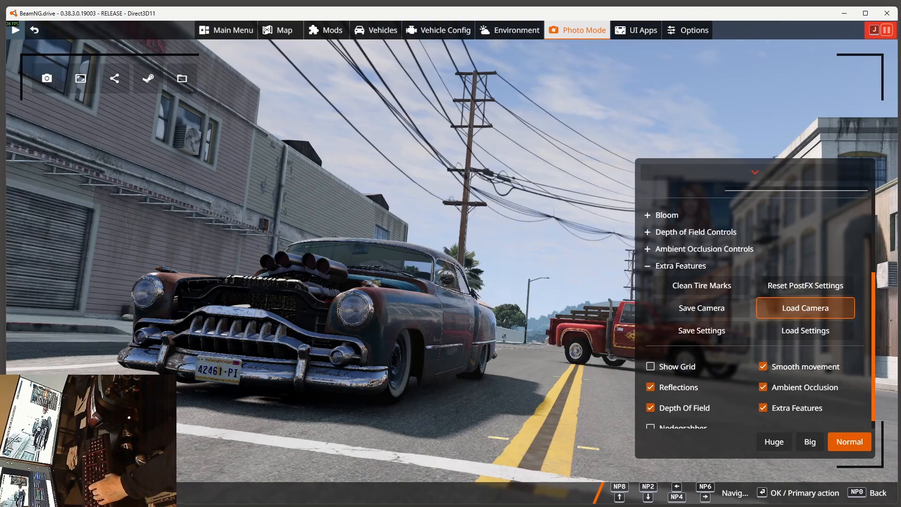
Step: Resume the simulation until the car has rolled forward, pause it again and load the saved camera
key(j)
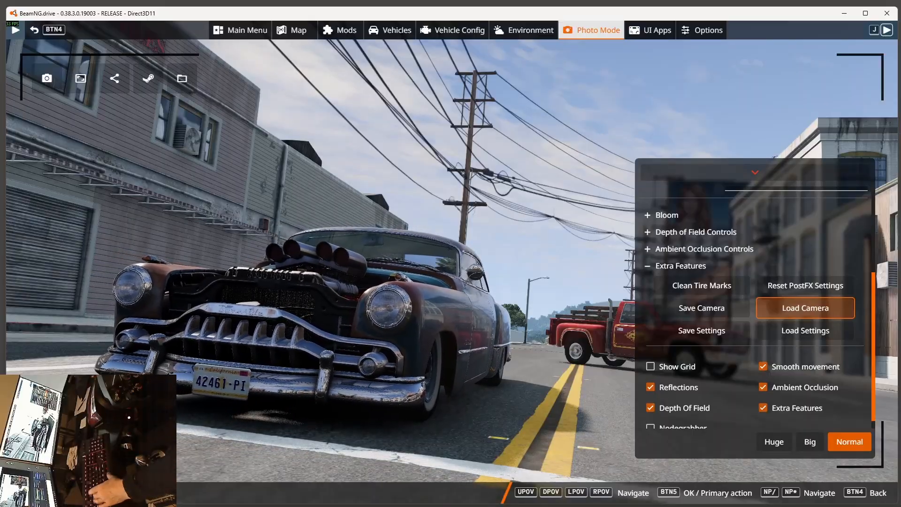
key(j)
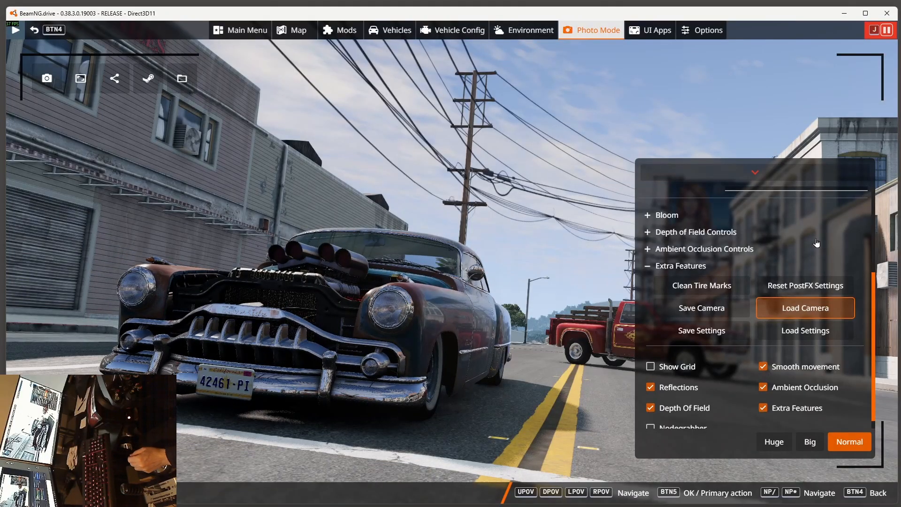
click(797, 317)
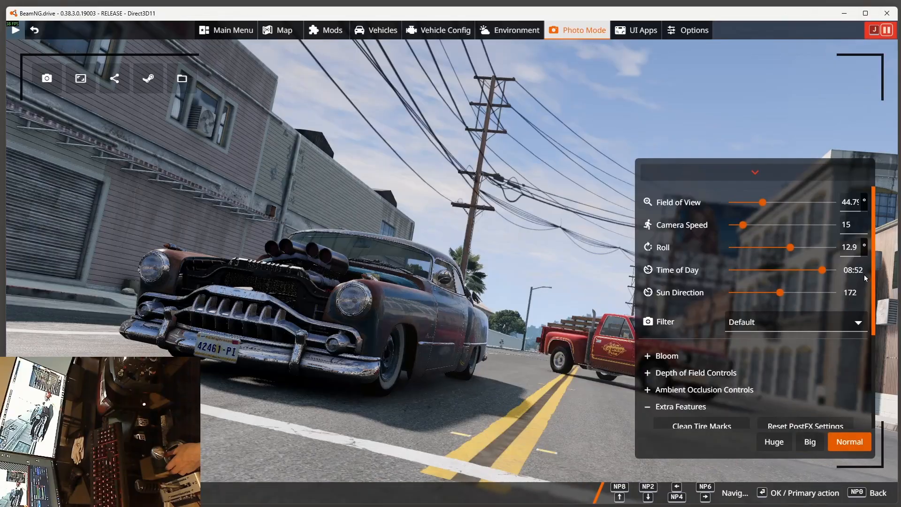
Step: Try the time of day at 16:30, set it to 07:36 and move the sun direction to 286
drag(825, 273, 749, 274)
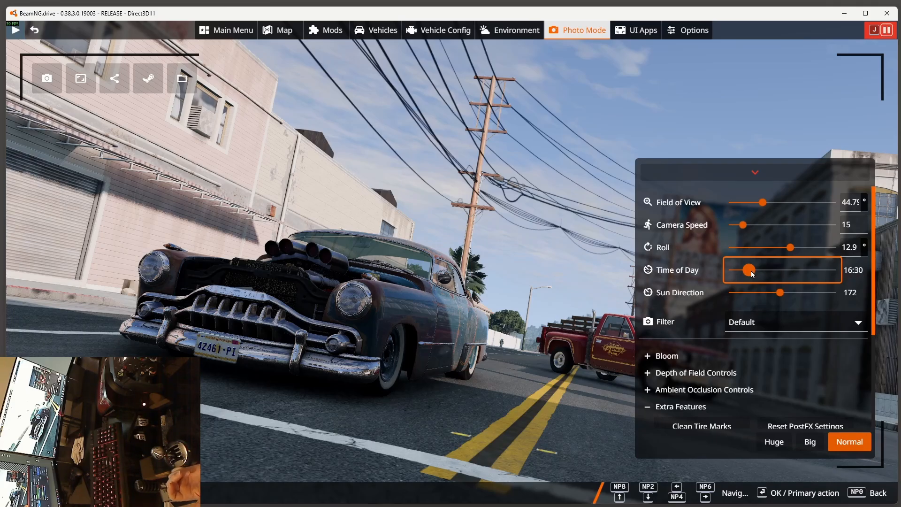
drag(751, 275, 816, 270)
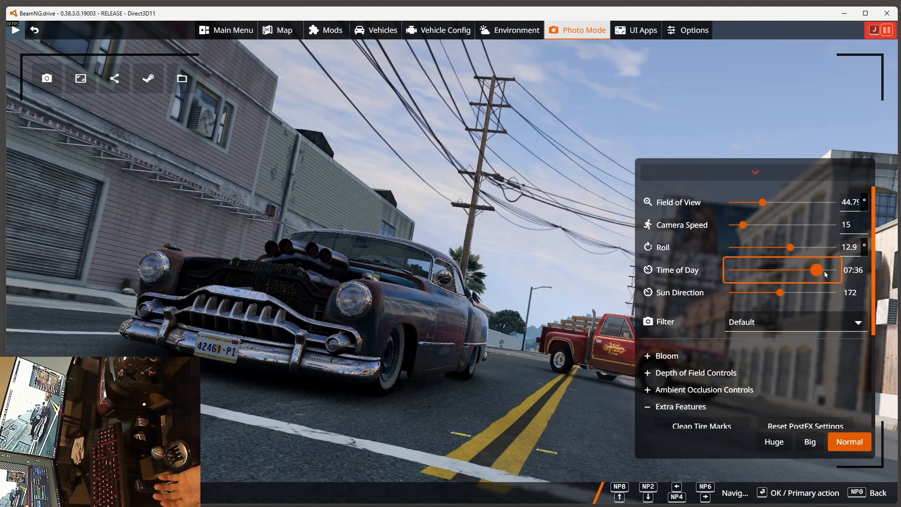
click(783, 294)
drag(785, 297, 815, 298)
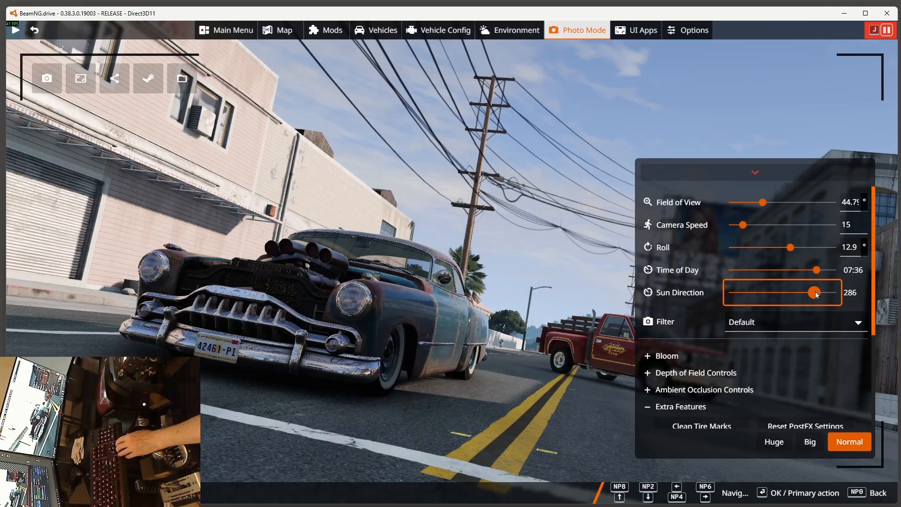
Step: Fine-tune the sun direction back and forth between about 229 and 298 to compare the lighting on the car
key(Left)
key(Left)
key(Left)
key(Left)
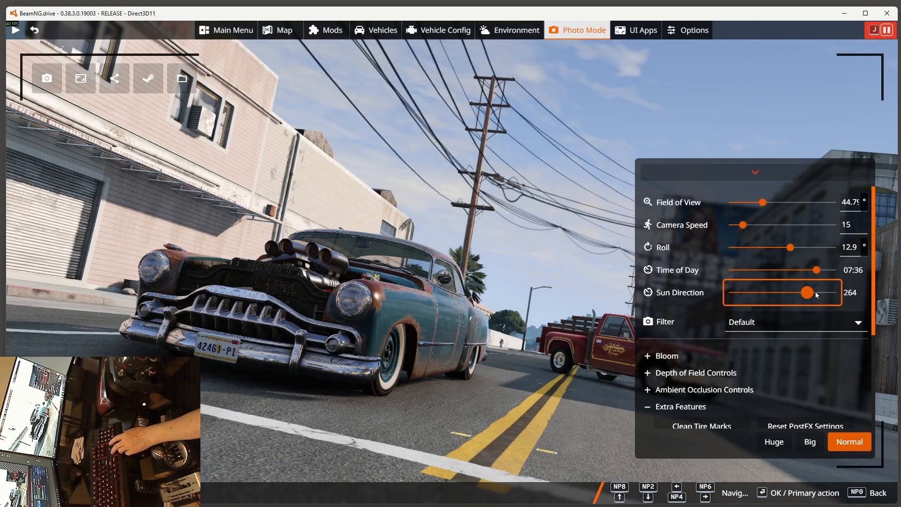
key(Right)
key(Right)
key(Right)
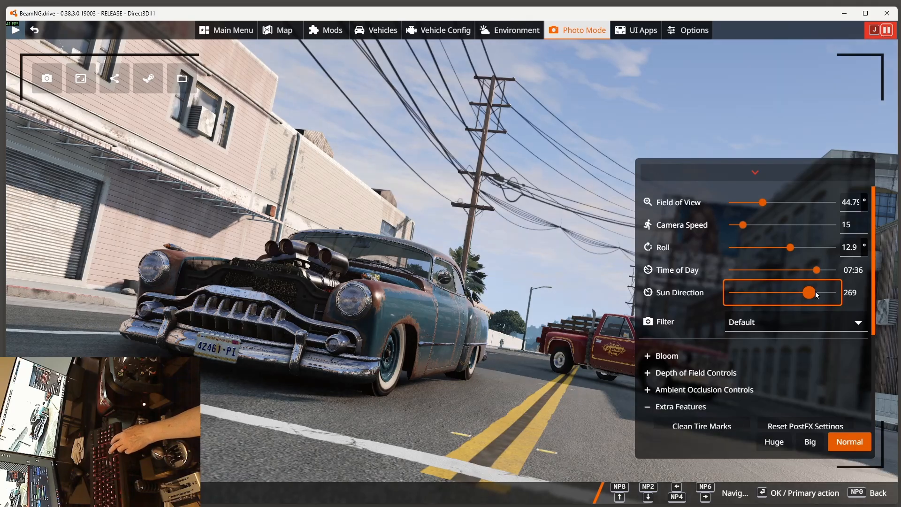
key(Right)
key(Right)
key(Right)
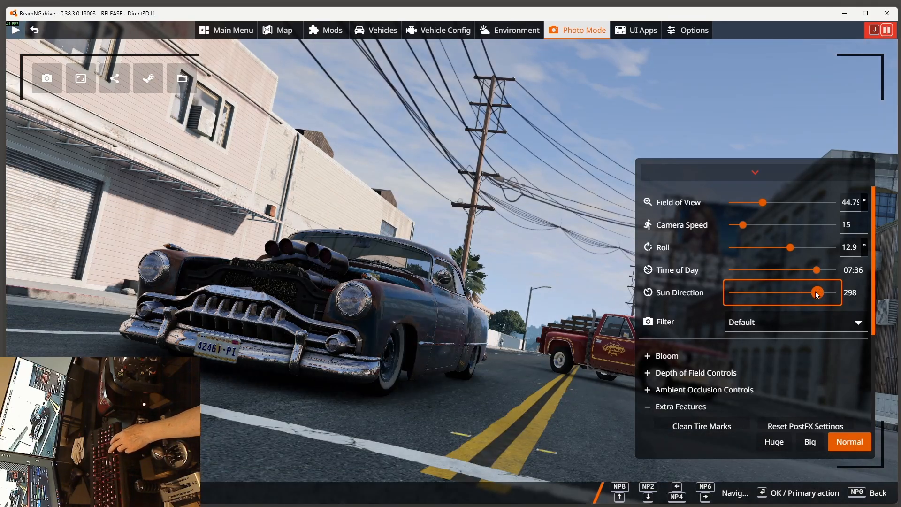
key(Left)
key(Left)
key(Left)
key(Left)
key(Left)
key(Left)
key(Left)
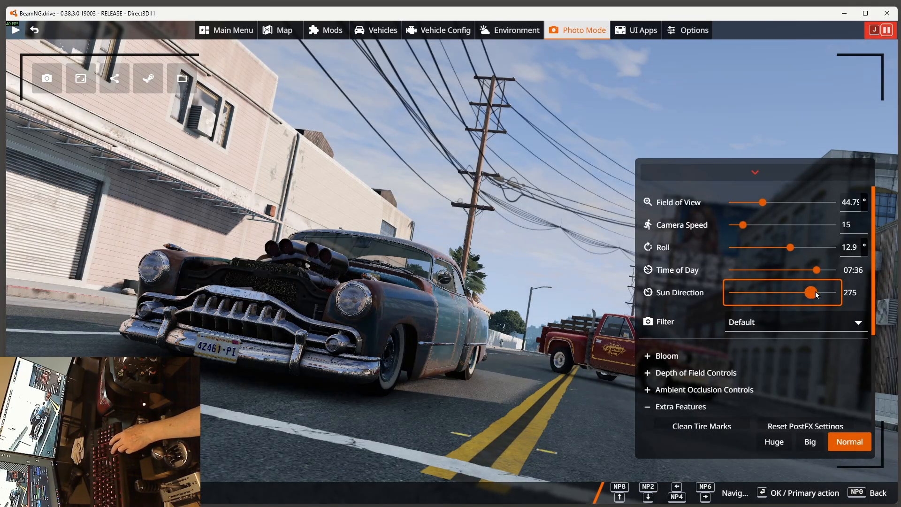
key(Left)
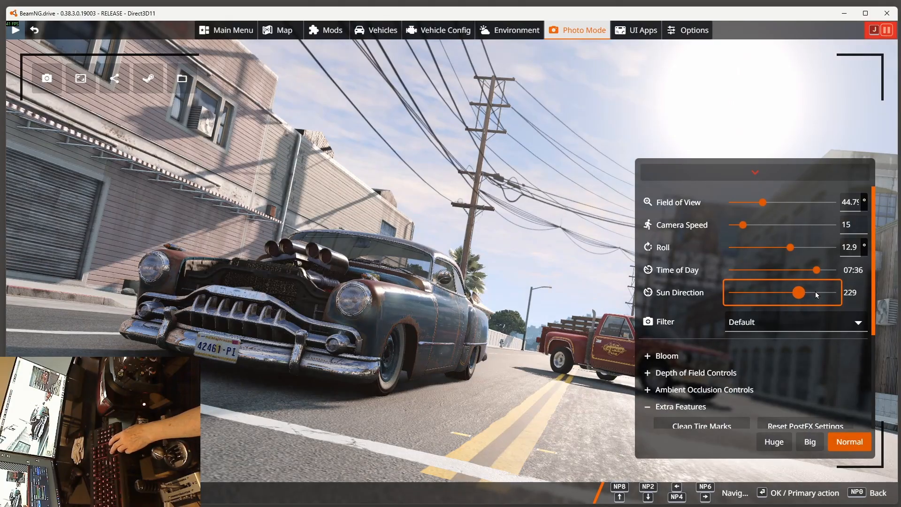
key(Right)
key(Right)
key(Right)
key(Right)
key(Right)
key(Right)
key(Right)
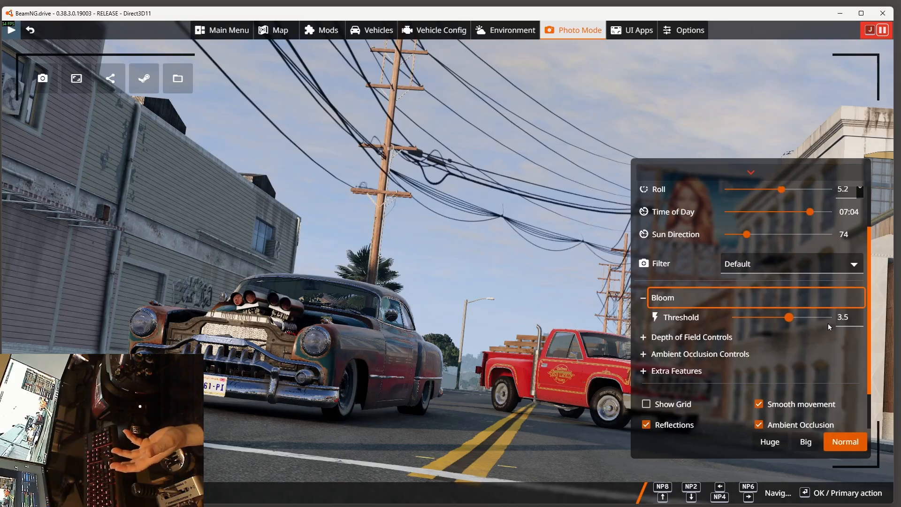
Step: Set the bloom threshold to 2.5 and collapse the bloom controls
mouse_move(788, 318)
mouse_down()
mouse_move(735, 320)
mouse_move(795, 321)
mouse_up()
drag(856, 316, 812, 319)
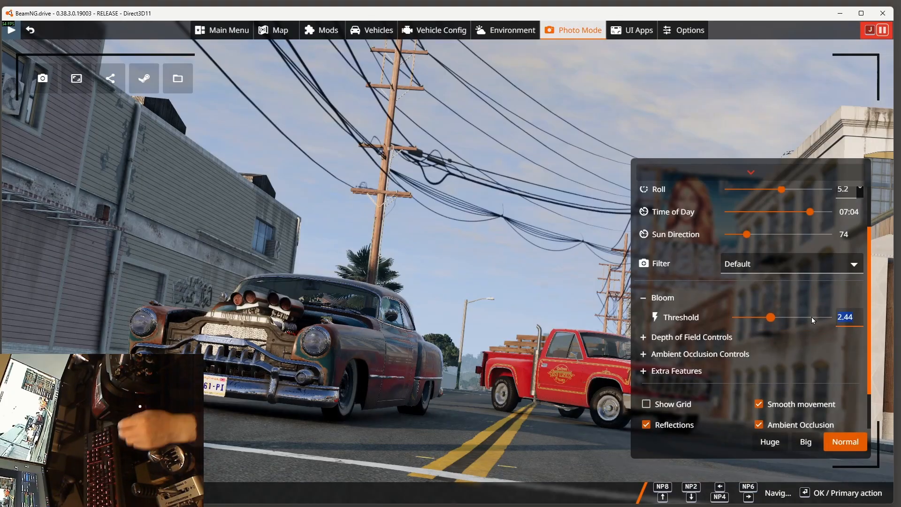
text(2.5)
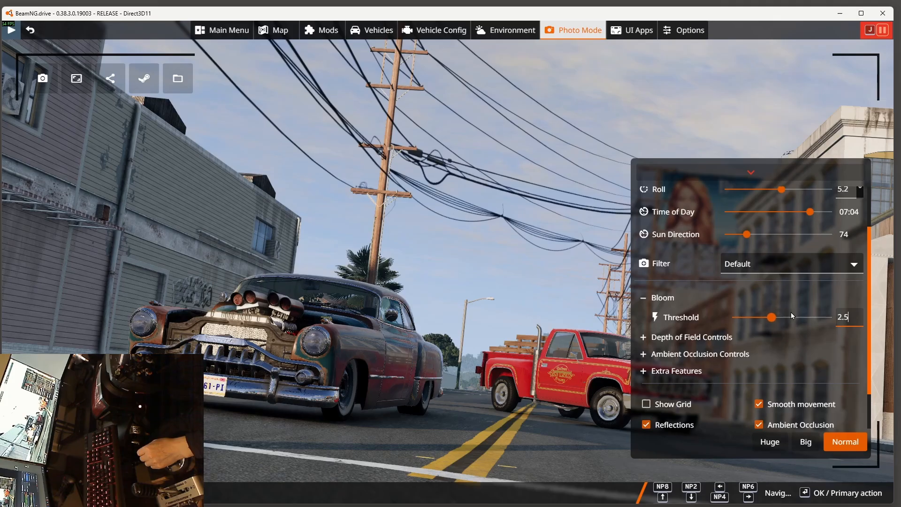
click(644, 297)
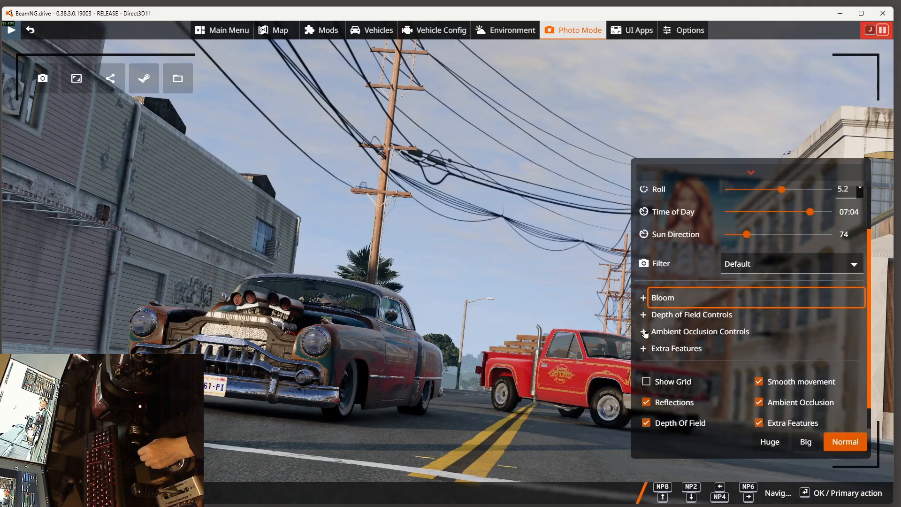
Step: Set the ambient occlusion contrast to about 5.069 and its radius to about 1.404
click(643, 334)
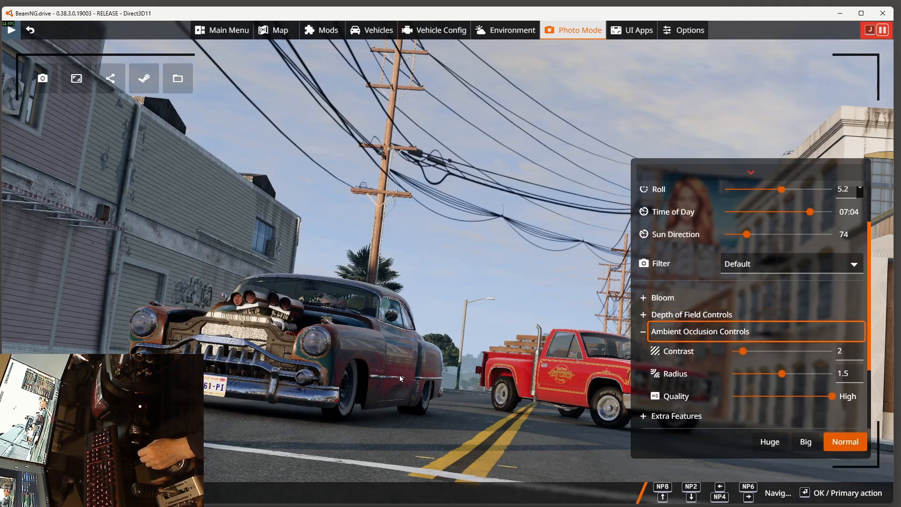
drag(744, 351, 833, 350)
drag(775, 349, 780, 383)
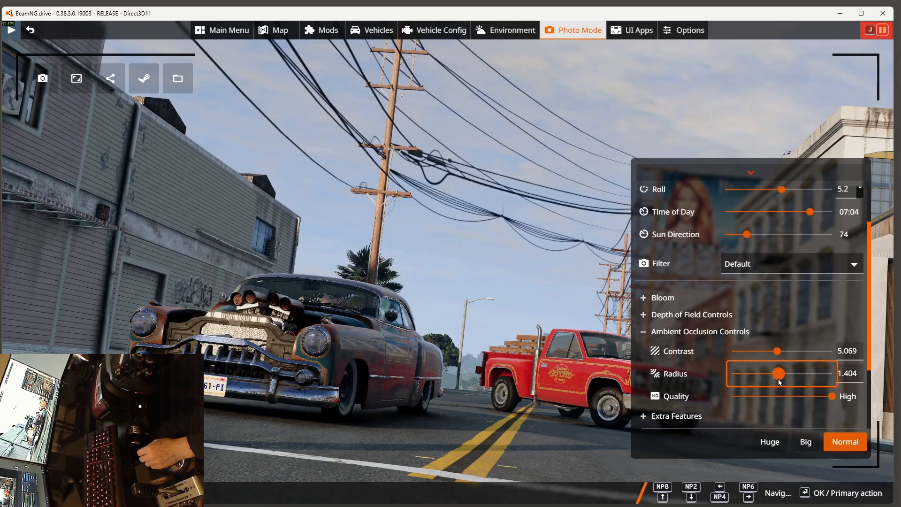
Step: Load the saved Photo Mode settings again through Extra Features
scroll(724, 314, down, 2)
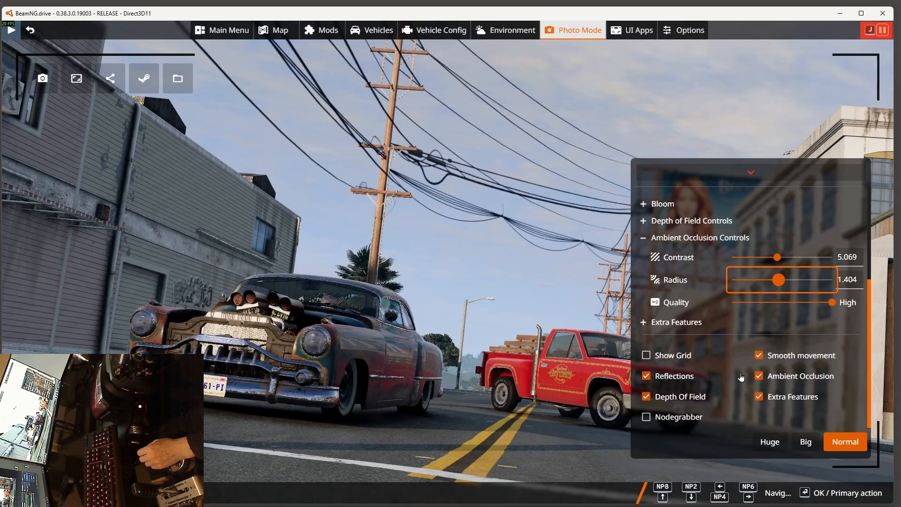
click(741, 322)
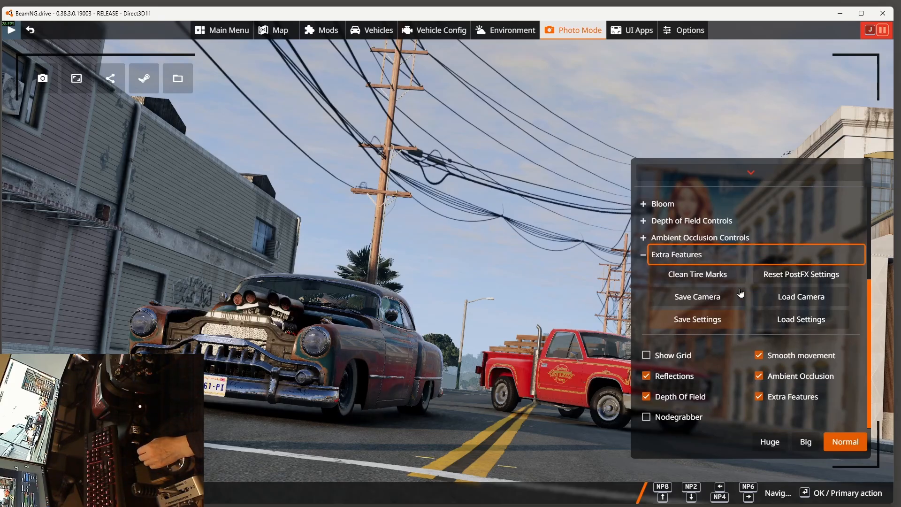
click(799, 321)
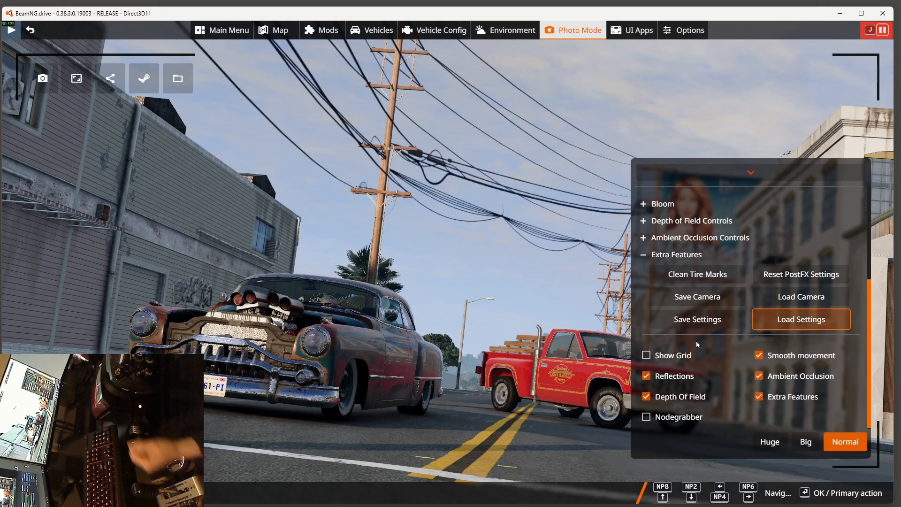
Step: Raise the depth of field's far blur strength to about 0.93
scroll(711, 322, up, 3)
click(692, 361)
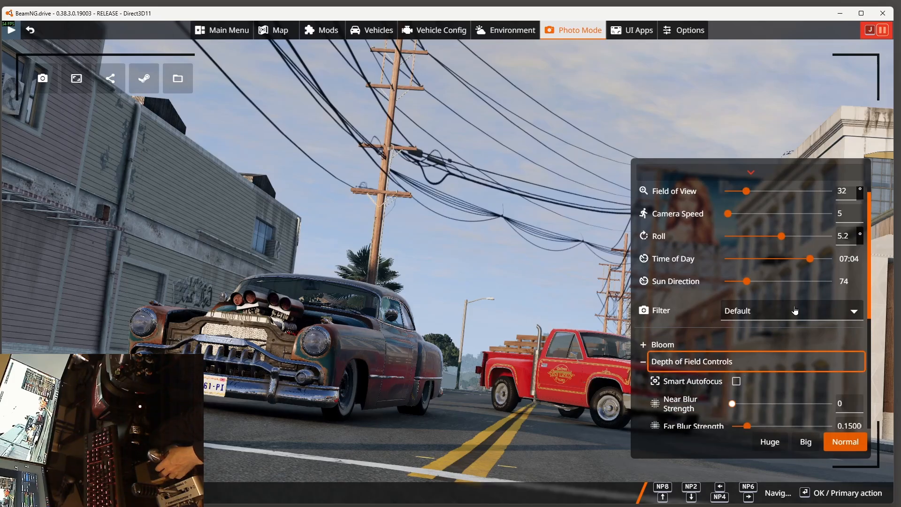
scroll(795, 311, down, 2)
drag(759, 338, 824, 339)
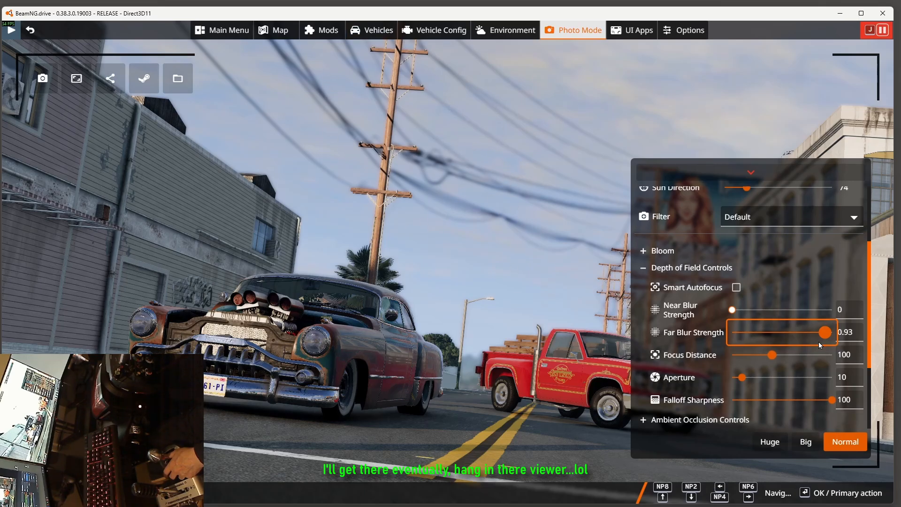
Step: Set the depth of field's far blur strength to 0, near blur strength to 1 and aperture to 100
drag(804, 333, 717, 339)
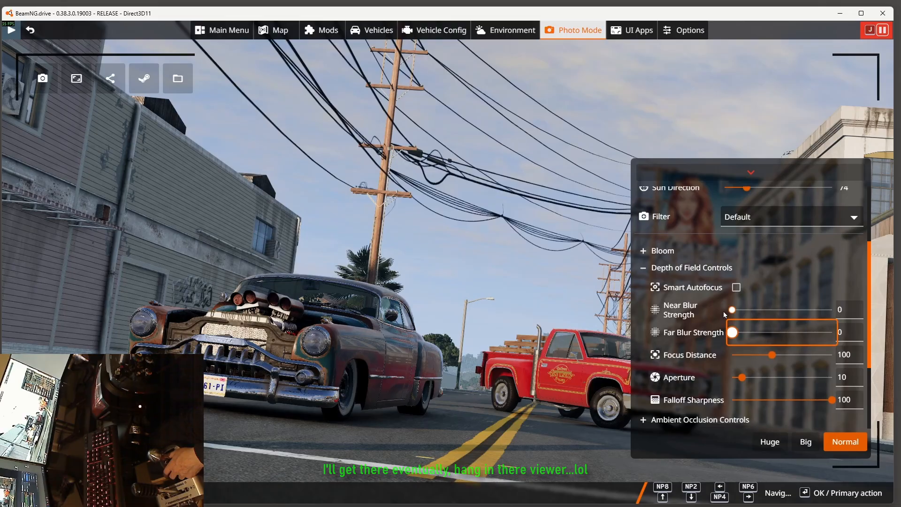
drag(732, 309, 849, 316)
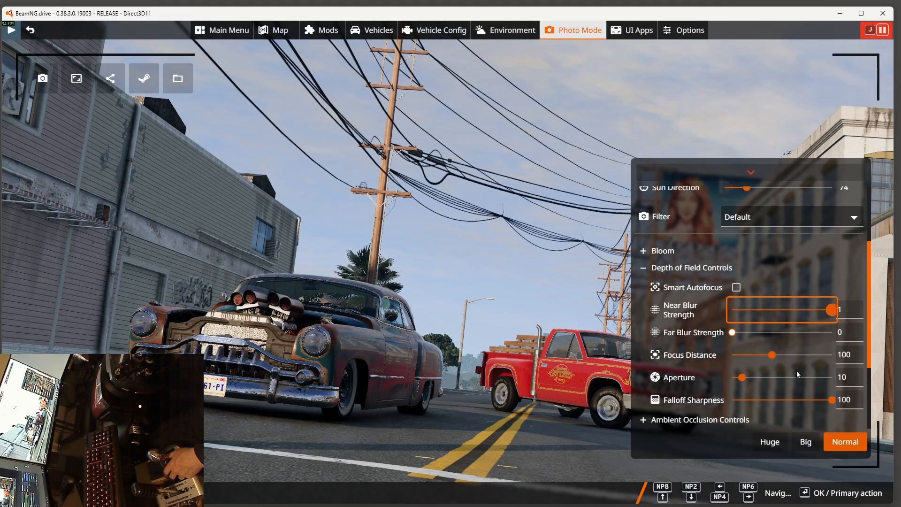
drag(743, 378, 850, 376)
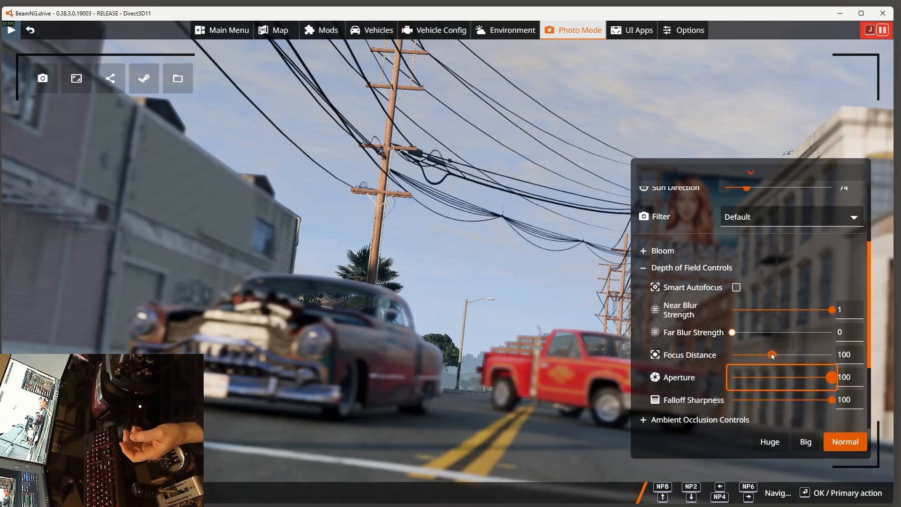
Step: Reduce the focus distance to about 31 to focus on the red pickup truck
drag(772, 355, 742, 354)
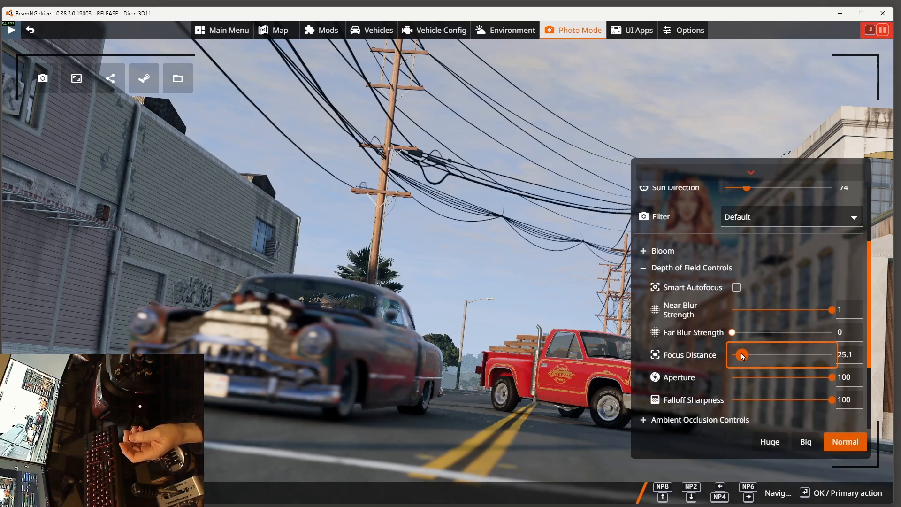
drag(741, 354, 741, 354)
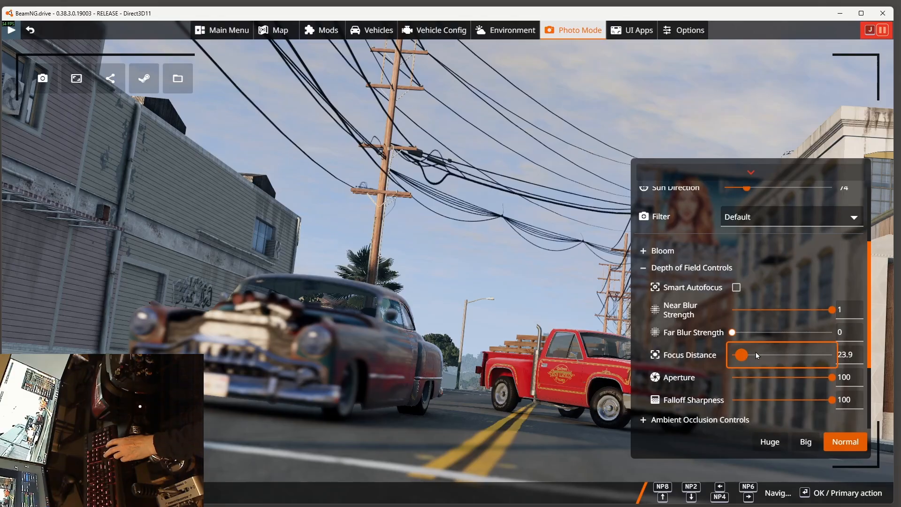
key(Right)
key(Right)
key(Right)
key(Right)
key(Right)
key(Right)
key(Right)
key(Right)
key(Right)
click(748, 356)
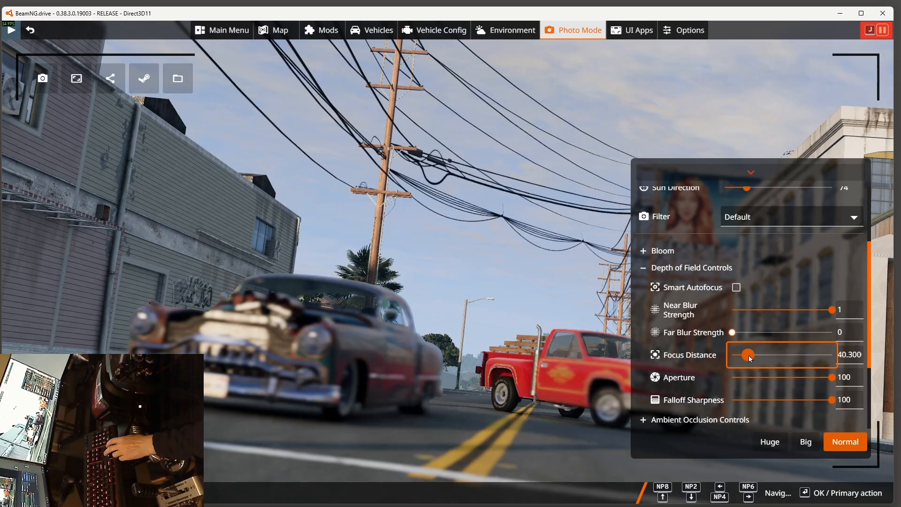
drag(748, 356, 744, 356)
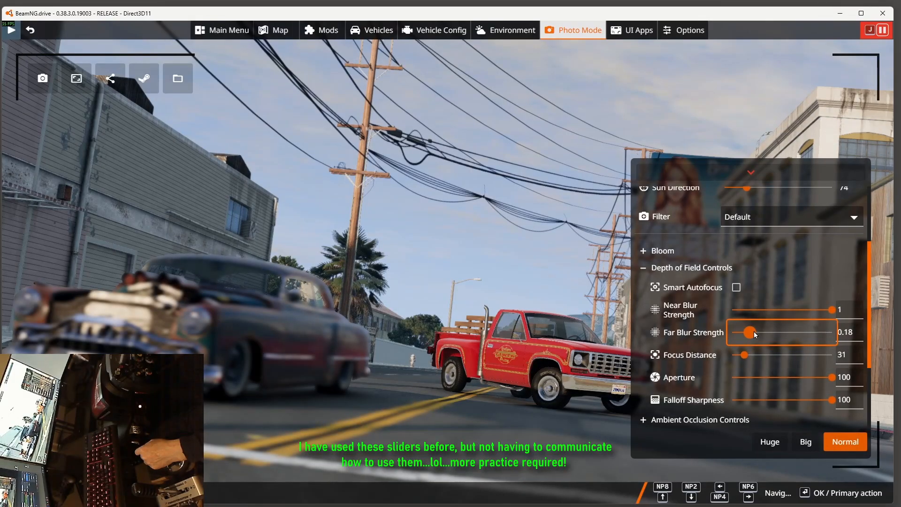
Step: Lower the aperture to about 35.4 and raise the far blur strength to 1
mouse_move(753, 333)
mouse_down()
mouse_move(783, 333)
mouse_move(755, 339)
mouse_up()
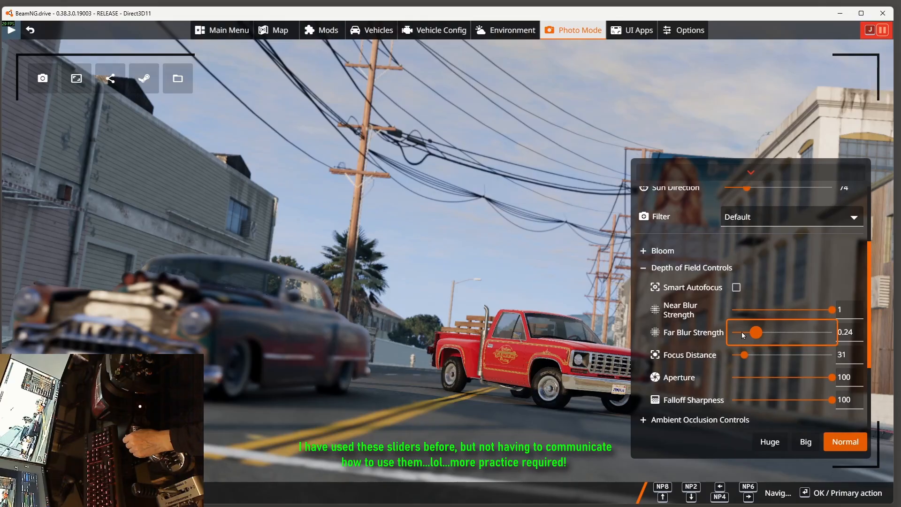
drag(757, 333, 788, 325)
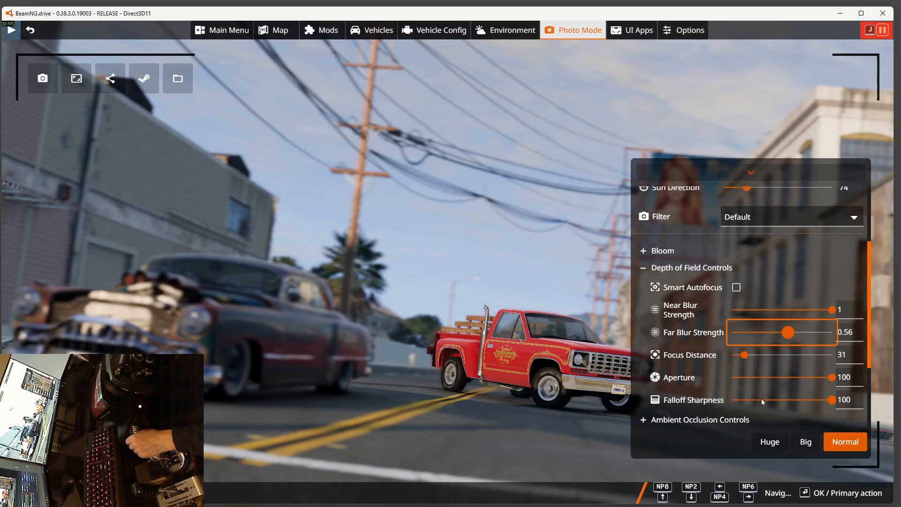
click(831, 379)
drag(829, 379, 790, 380)
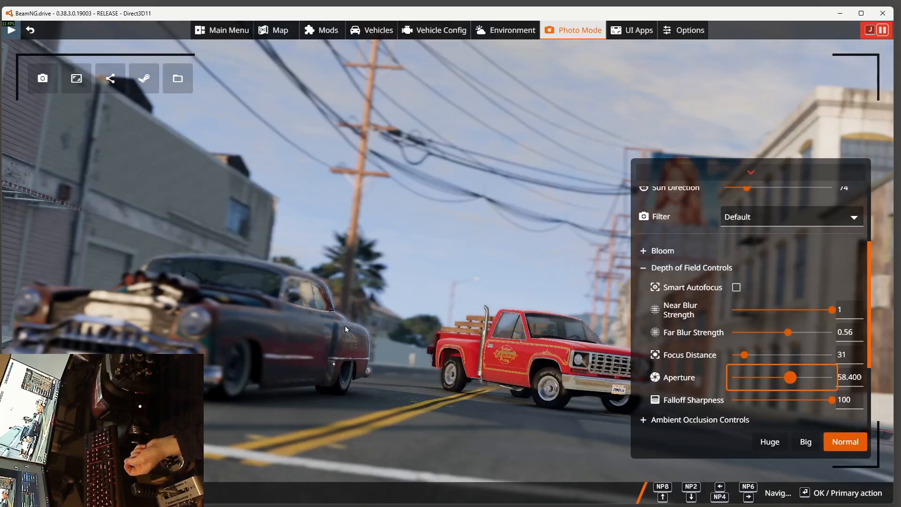
drag(787, 382, 768, 375)
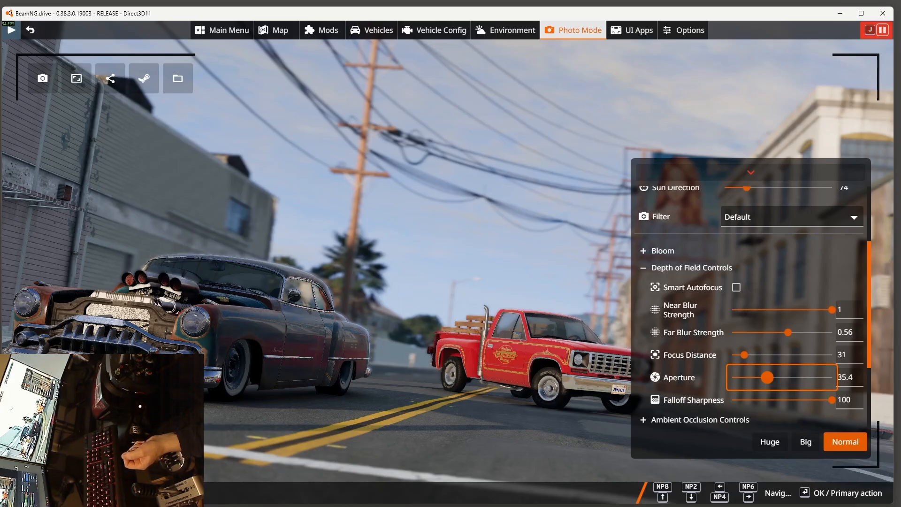
right_drag(382, 384, 376, 366)
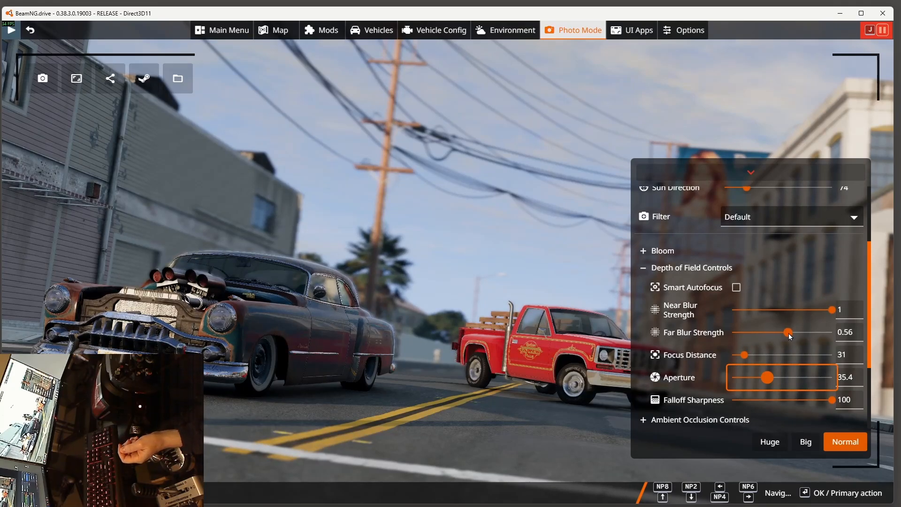
drag(790, 336, 850, 333)
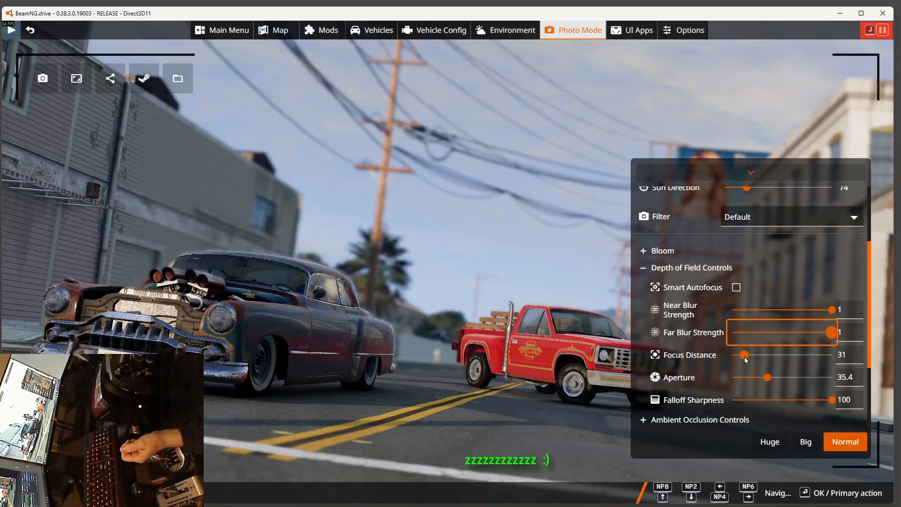
Step: Fine-tune the focus distance to about 13.4 to focus on the front car instead of the pickup
mouse_move(745, 356)
mouse_down()
mouse_move(753, 355)
mouse_move(738, 356)
mouse_up()
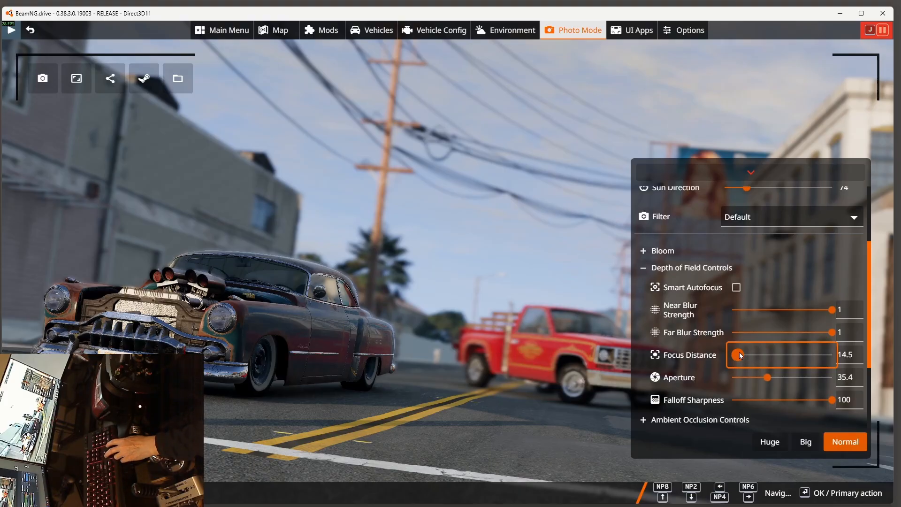
key(Right)
key(Right)
key(Right)
key(Right)
key(Right)
key(Left)
key(Left)
key(Left)
key(Left)
key(Left)
key(Left)
key(Left)
key(Left)
key(Left)
key(Left)
key(Left)
key(Left)
key(Left)
key(Left)
key(Left)
key(Left)
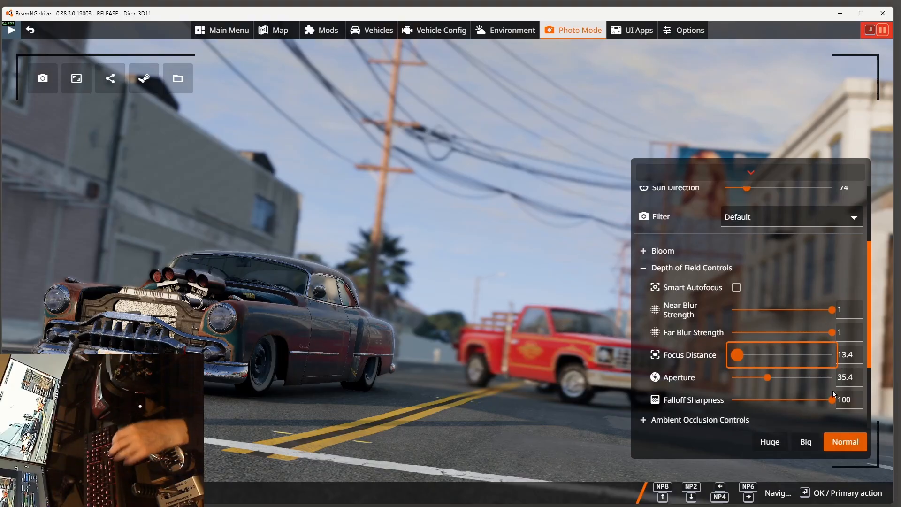
Step: Raise the aperture to 100 and try a falloff sharpness of about 4.98
click(771, 378)
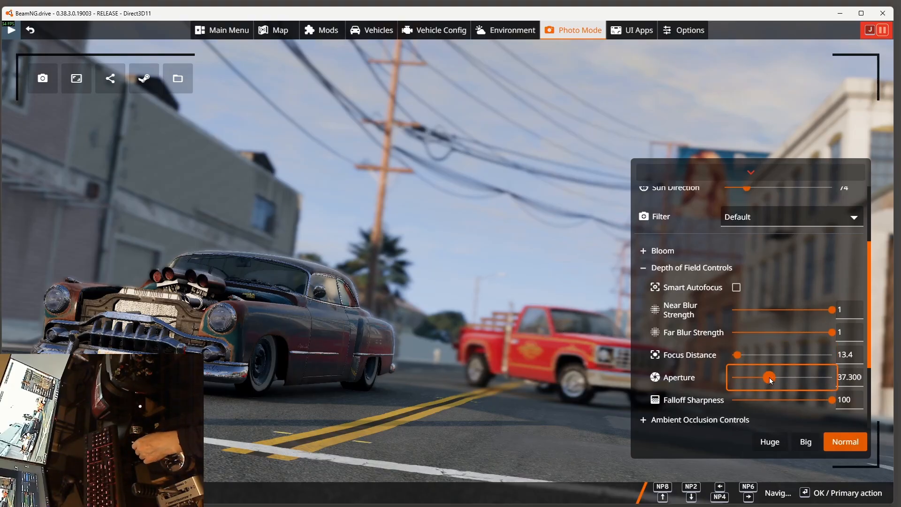
drag(771, 380, 787, 389)
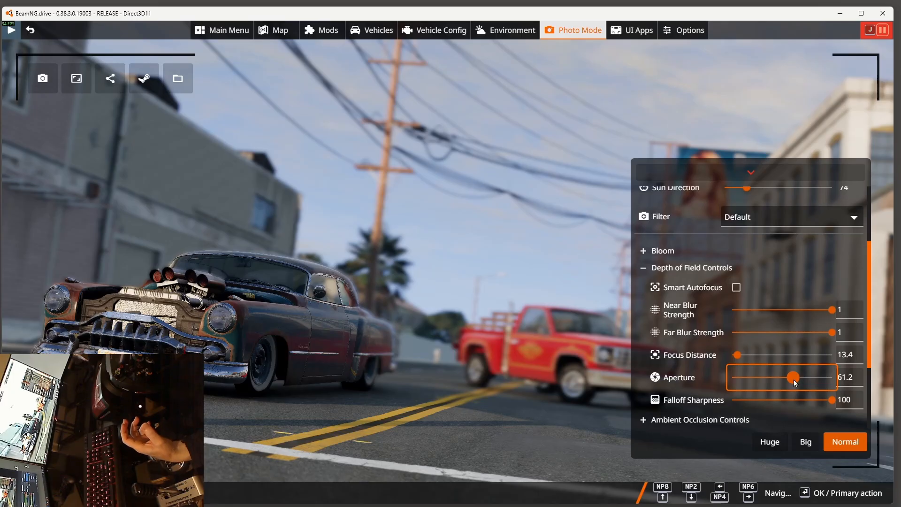
mouse_move(791, 376)
mouse_down()
mouse_move(759, 374)
mouse_move(778, 378)
mouse_up()
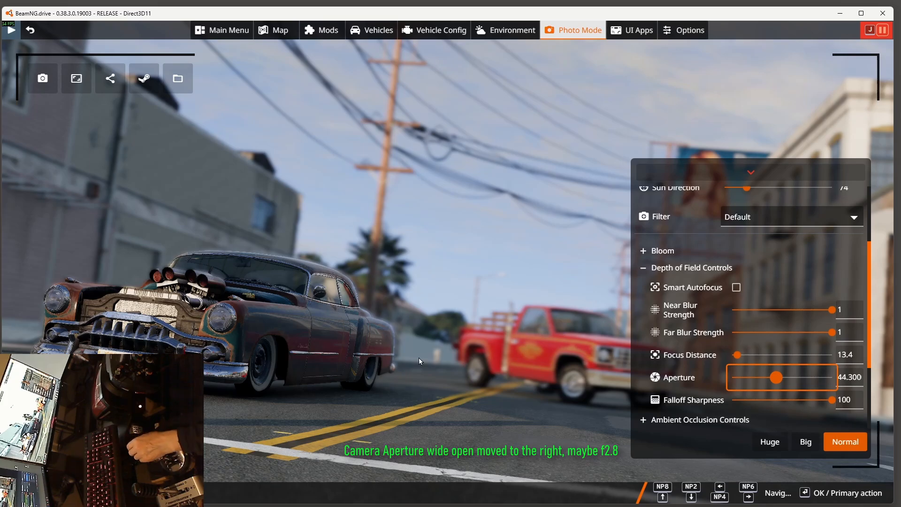
drag(782, 374, 824, 379)
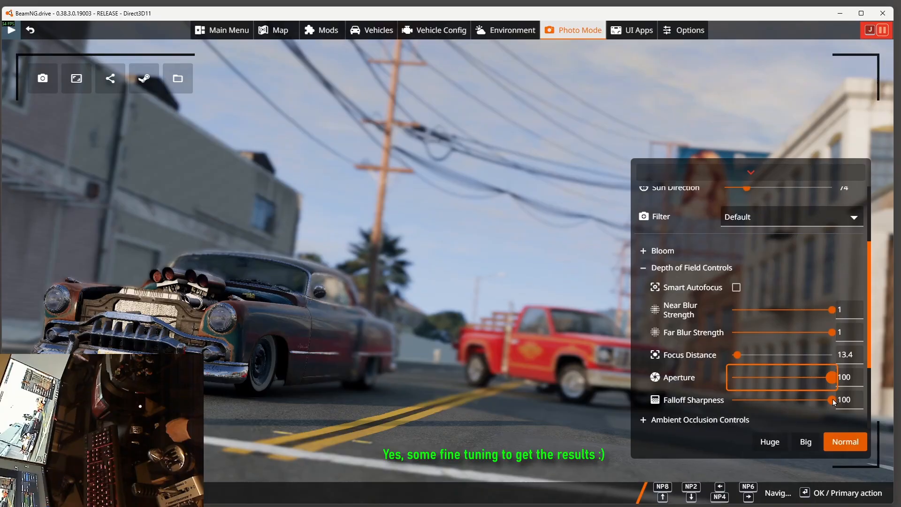
mouse_move(833, 399)
mouse_down()
mouse_move(706, 404)
mouse_move(771, 413)
mouse_move(734, 419)
mouse_move(764, 409)
mouse_move(750, 406)
mouse_move(845, 403)
mouse_up()
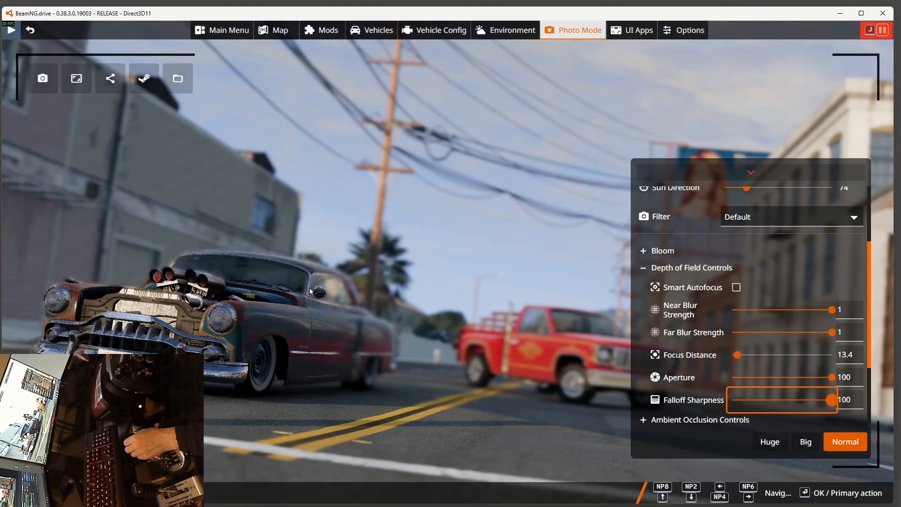
drag(829, 403, 737, 404)
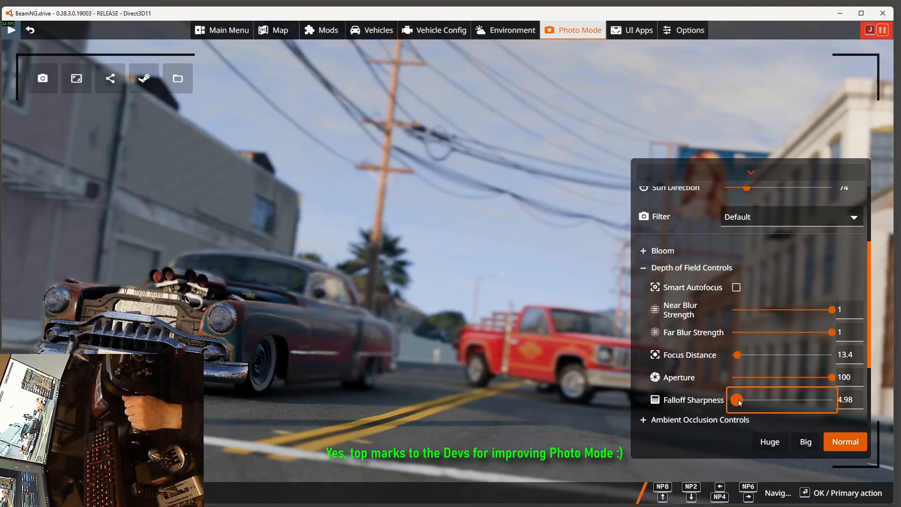
Step: Restore the falloff sharpness to 100 and lower the aperture to 4
drag(738, 400, 722, 381)
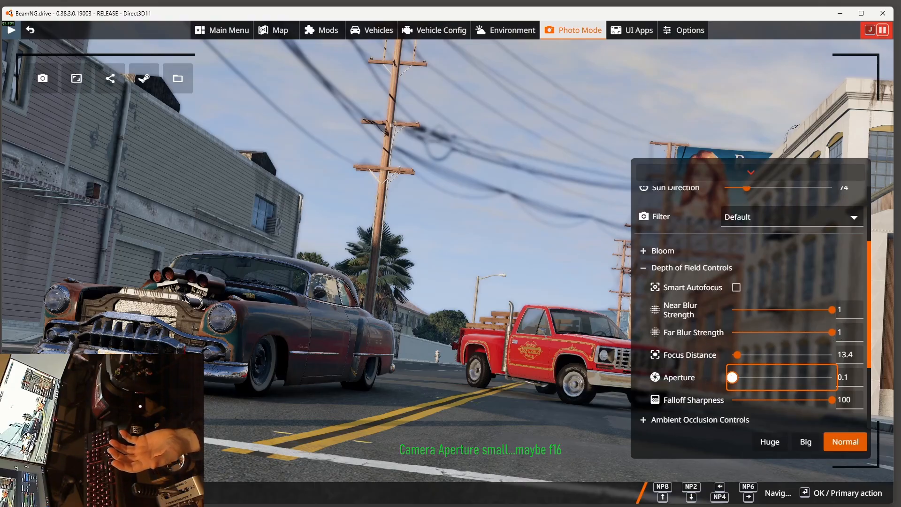
drag(732, 377, 738, 381)
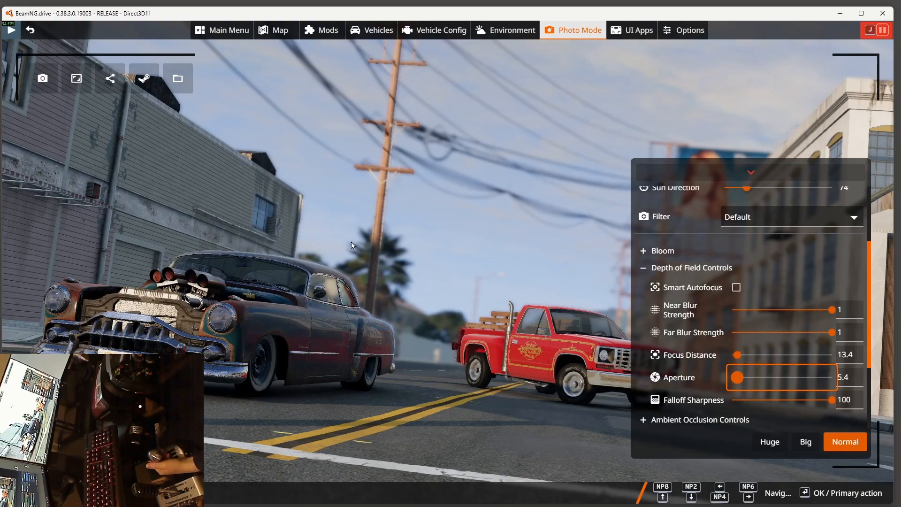
drag(738, 381, 737, 378)
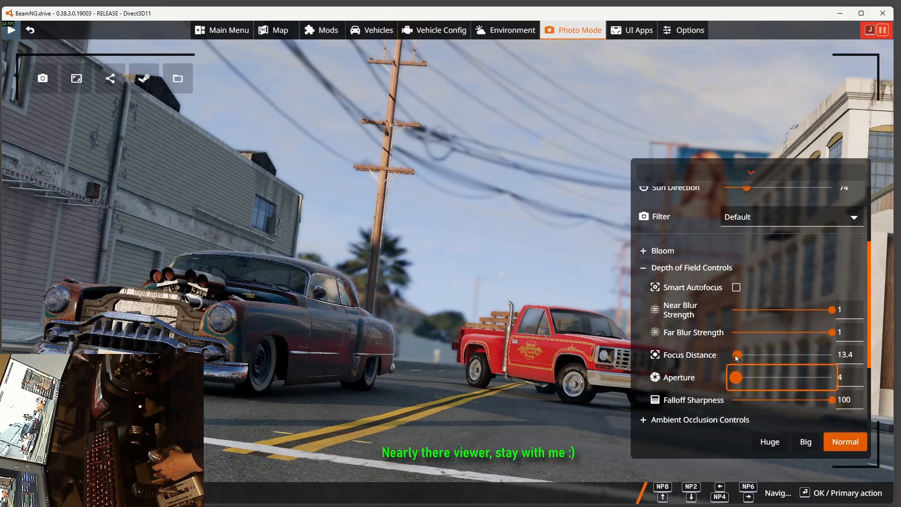
Step: Set the focus distance to about 19.2
mouse_move(736, 358)
mouse_down()
mouse_move(755, 357)
mouse_move(744, 357)
mouse_up()
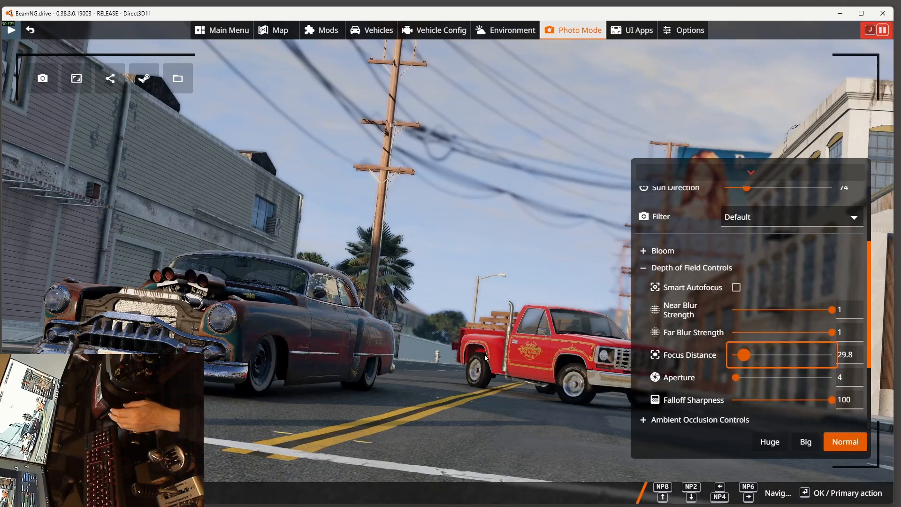
click(742, 357)
drag(746, 357, 740, 362)
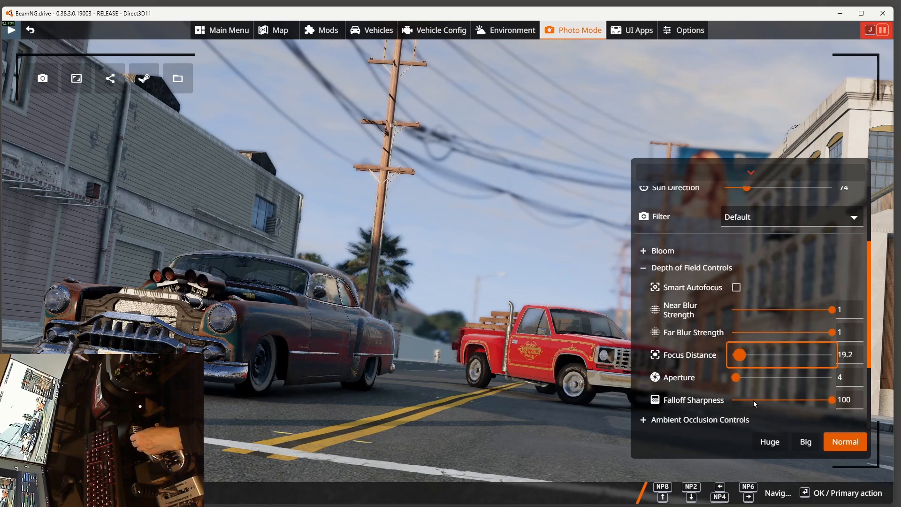
Step: Expand the Extra Features controls and reframe the shot so the whole front car is in view
scroll(715, 291, down, 2)
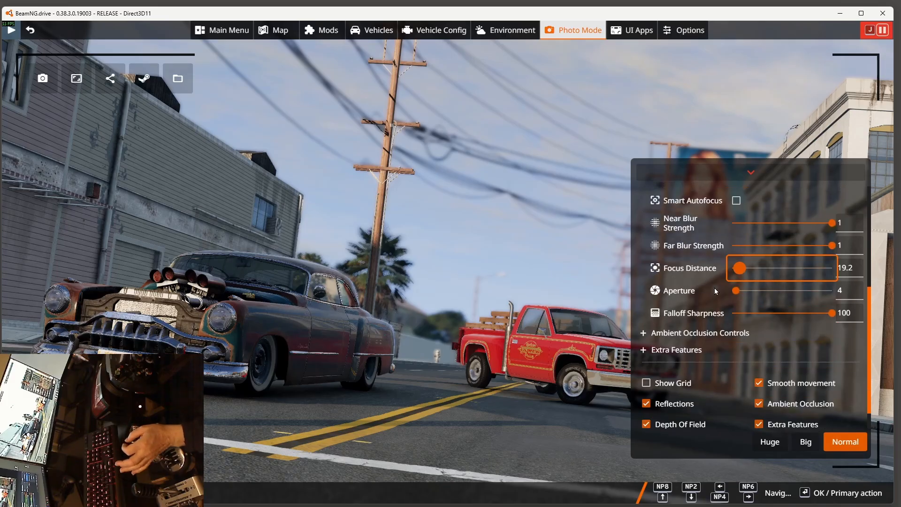
scroll(715, 291, down, 1)
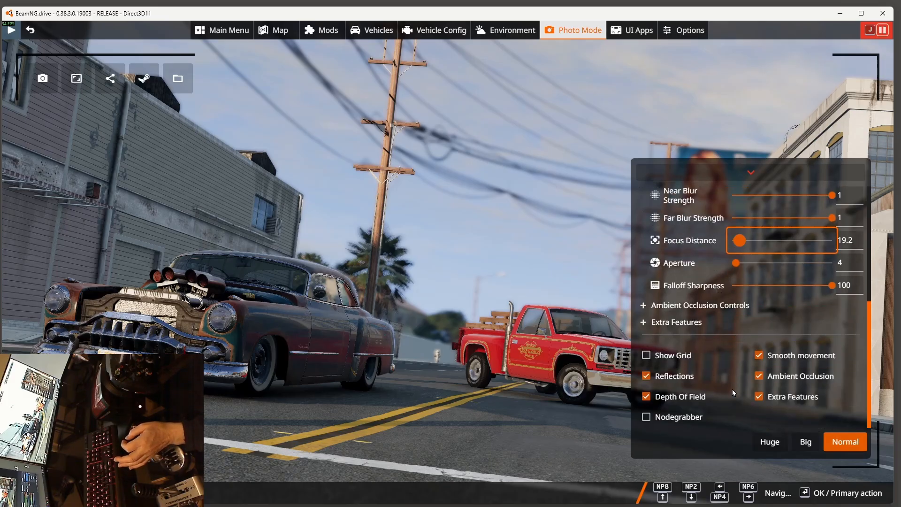
click(644, 324)
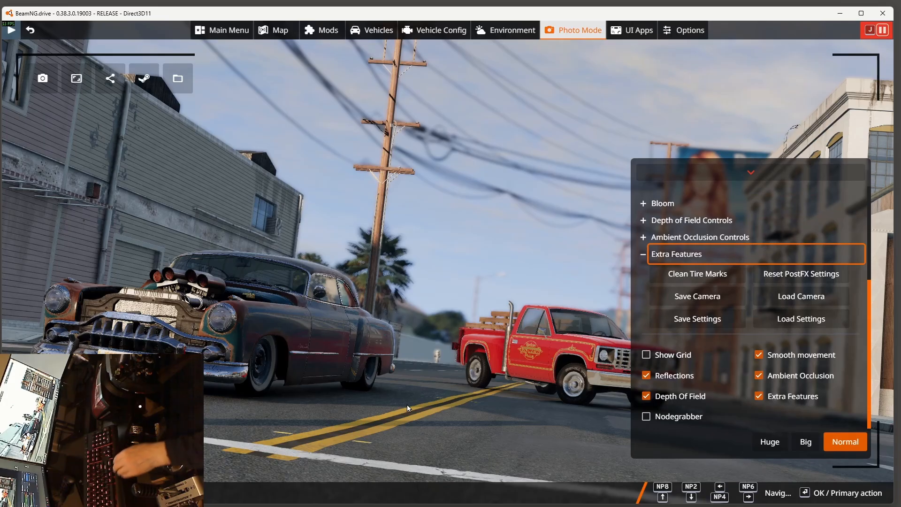
right_drag(411, 402, 381, 398)
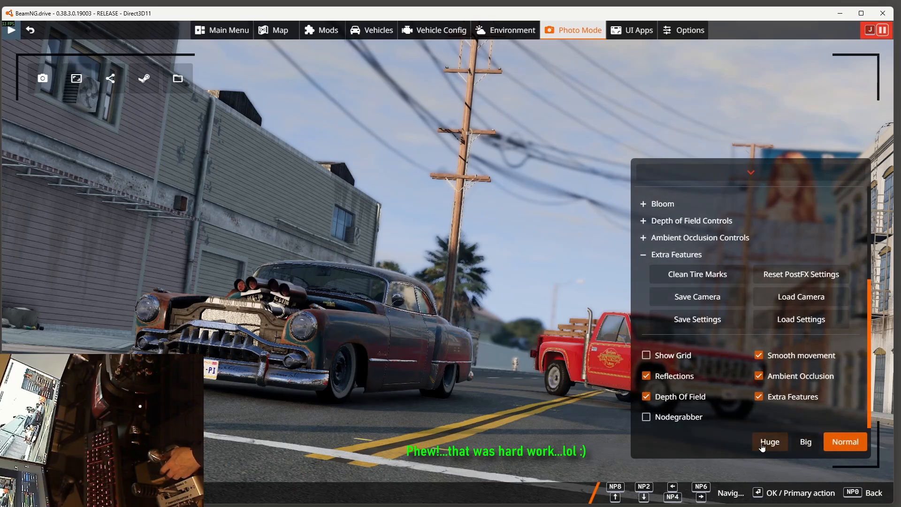
Step: Go through the Normal, Big and Huge screenshot size options
click(842, 445)
click(807, 442)
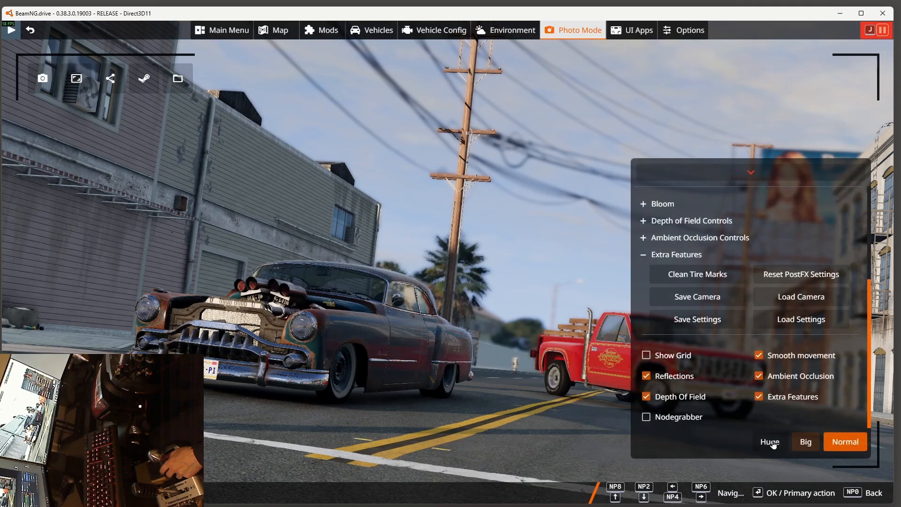
click(769, 442)
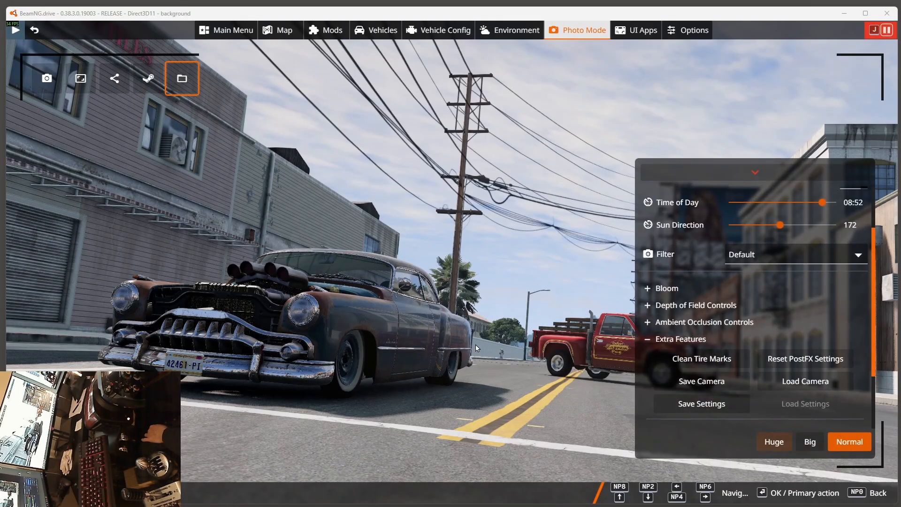
Step: Open the screenshots folder and browse the captures in its 2025-12 subfolder
click(183, 78)
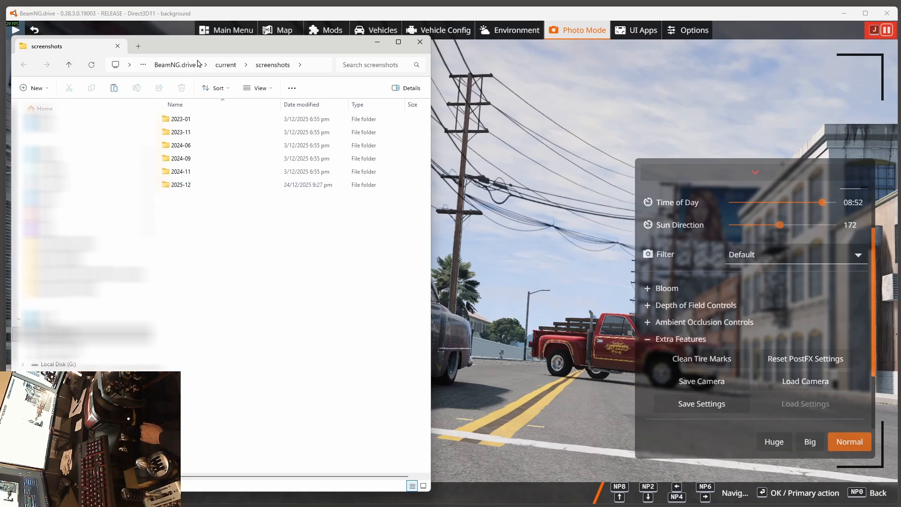
double_click(169, 189)
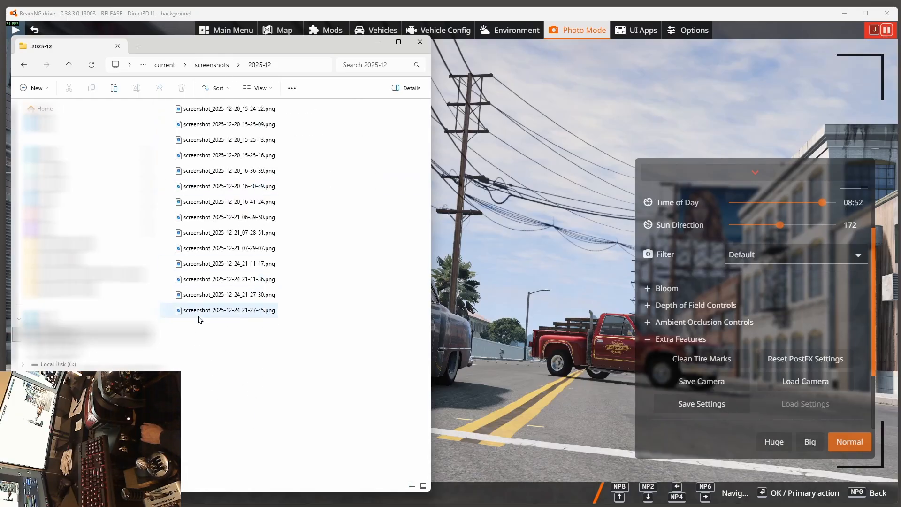
mouse_move(207, 281)
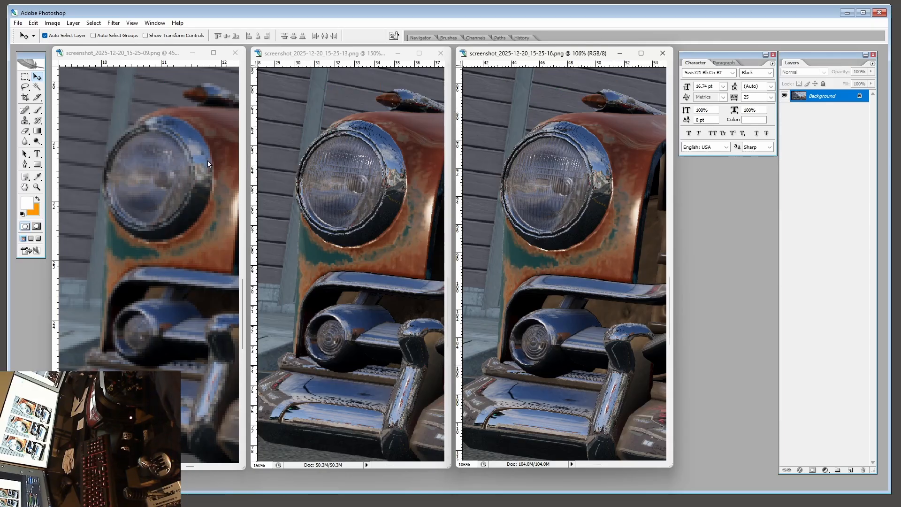
Step: Compare the headlight detail and document sizes of the Normal, Big and Huge screenshots side by side in Photoshop
click(127, 56)
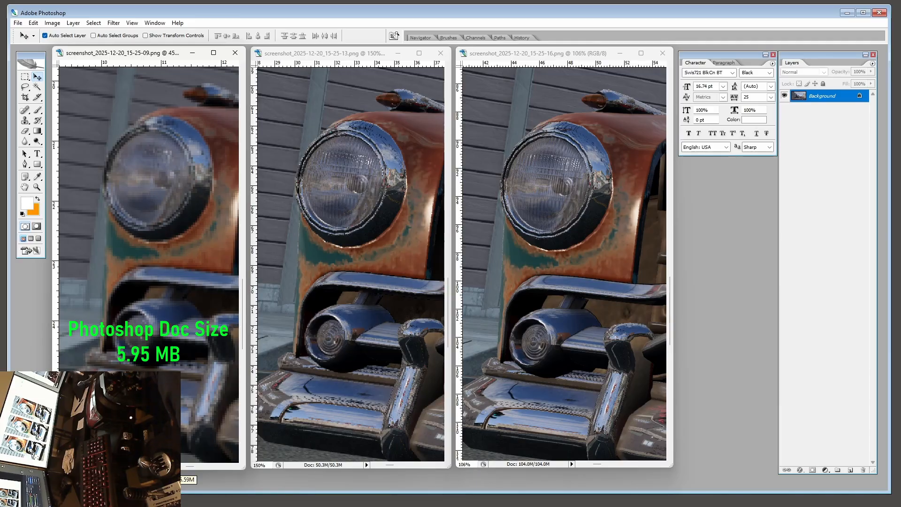
click(334, 463)
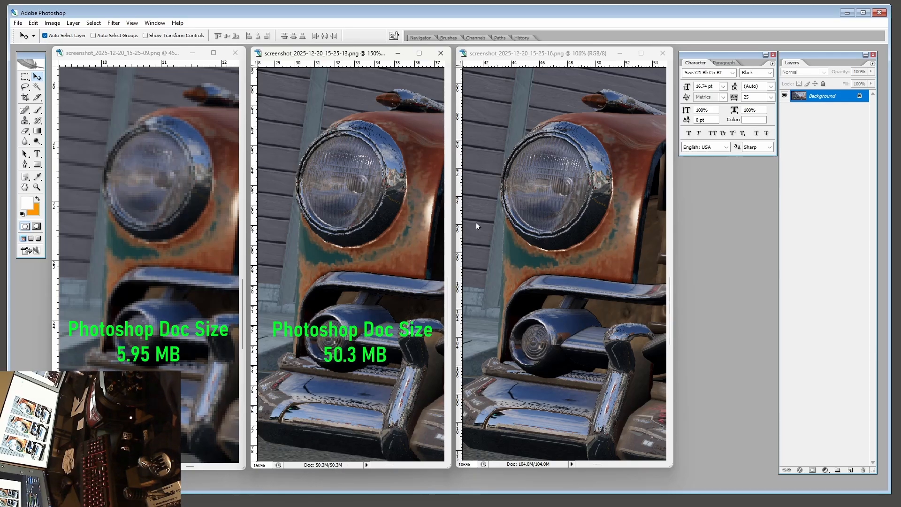
click(558, 57)
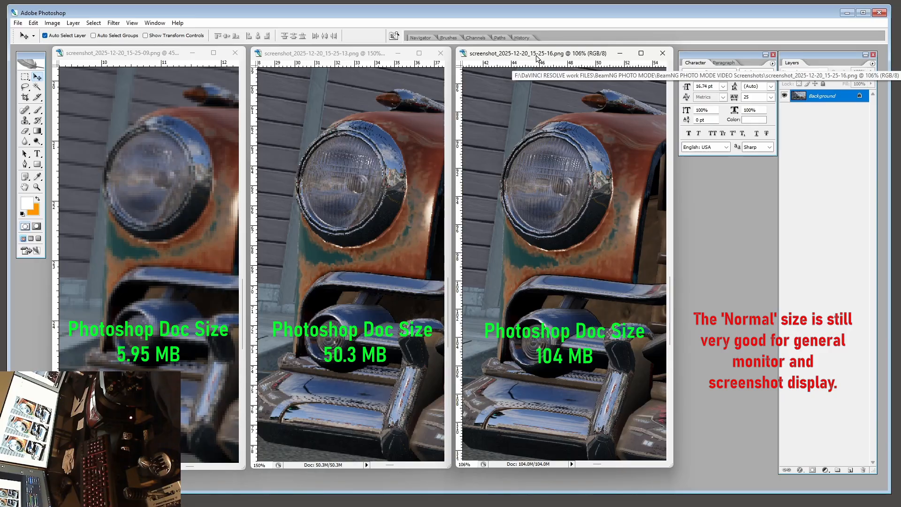
click(125, 54)
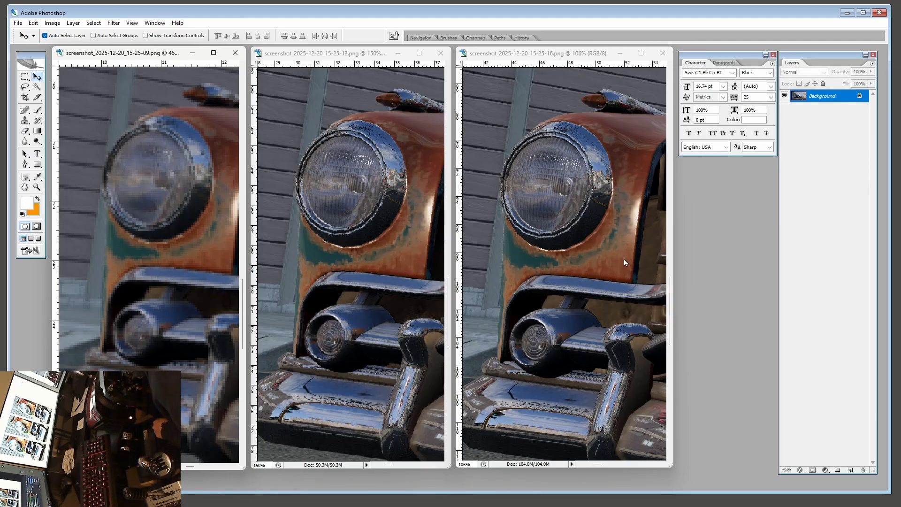
Step: Close all three screenshot documents
click(662, 53)
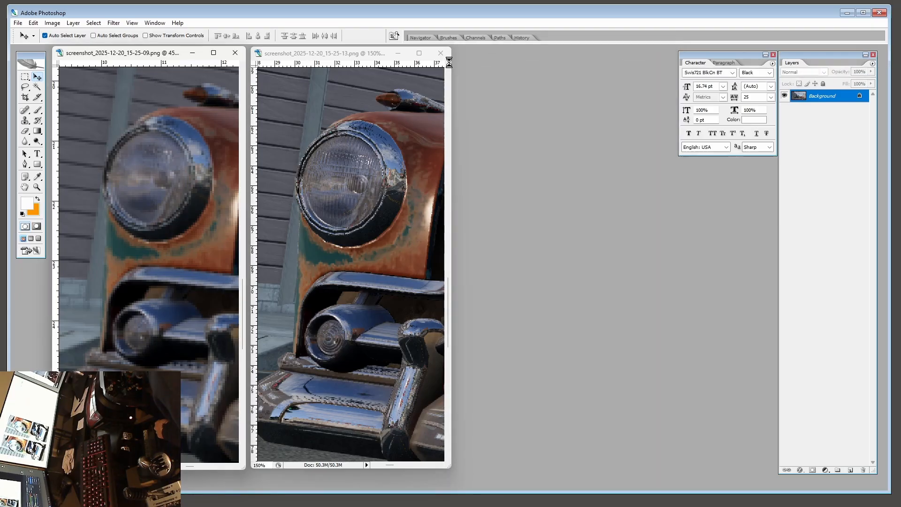
click(439, 54)
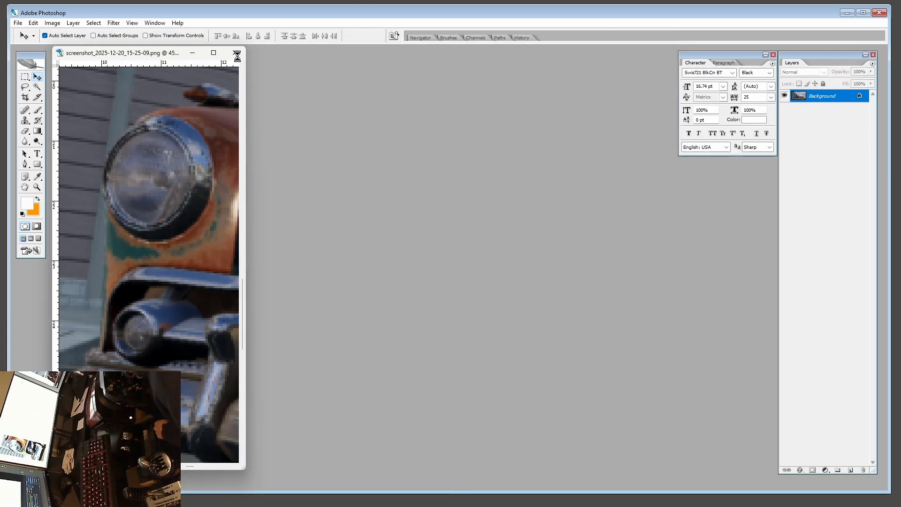
click(235, 54)
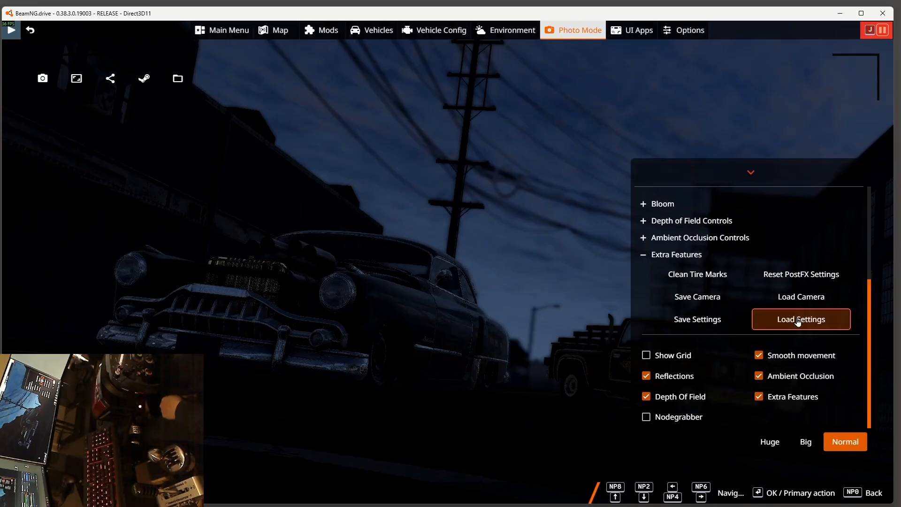
Step: Return to Photo Mode in BeamNG.drive and save the current camera and settings with the Extra Features controls
key(e)
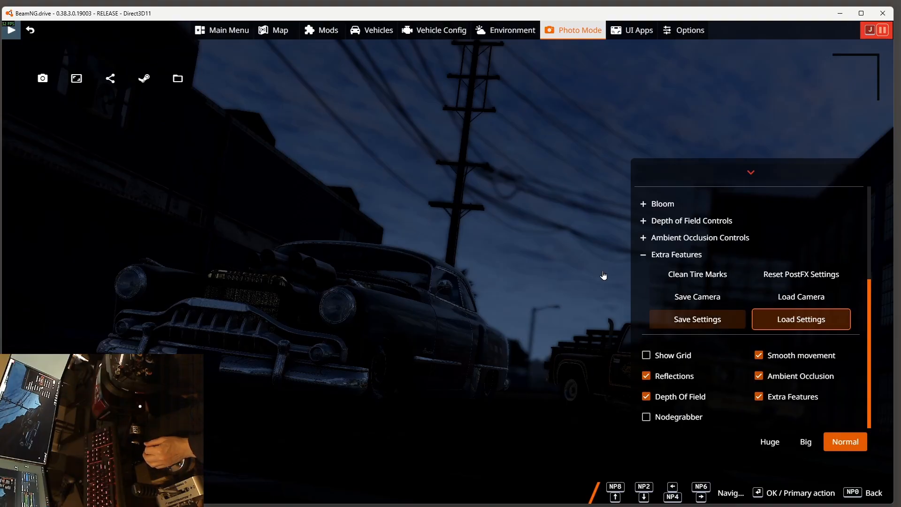
click(698, 301)
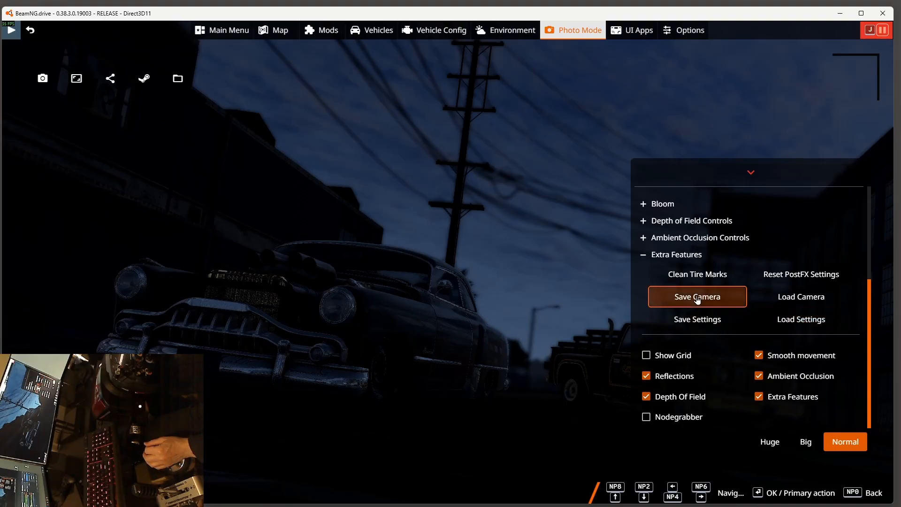
click(697, 320)
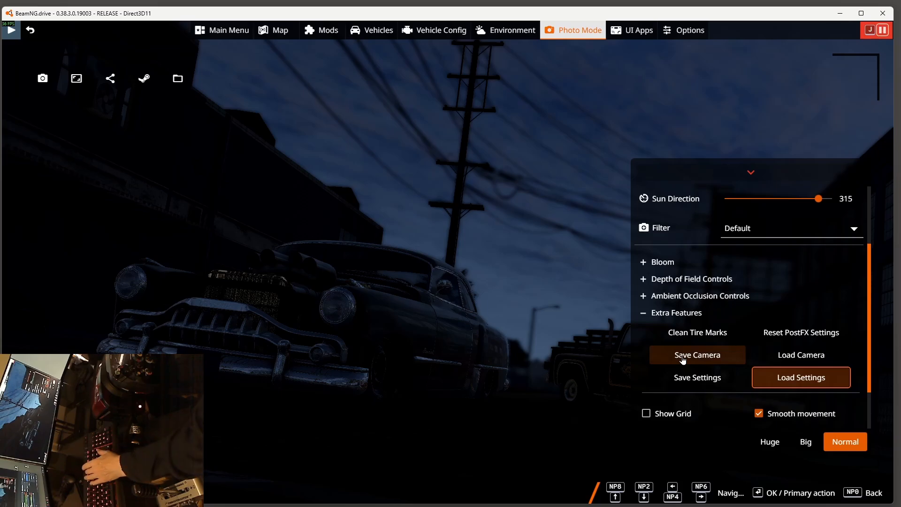
Step: Open the World Editor and create point lights on the Textiles building's wall and on the road to either side of the front car
key(F11)
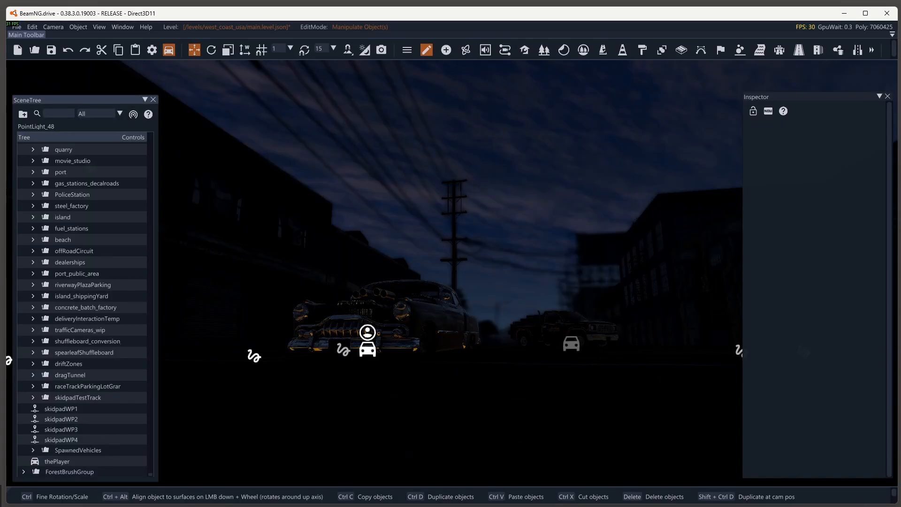
click(446, 50)
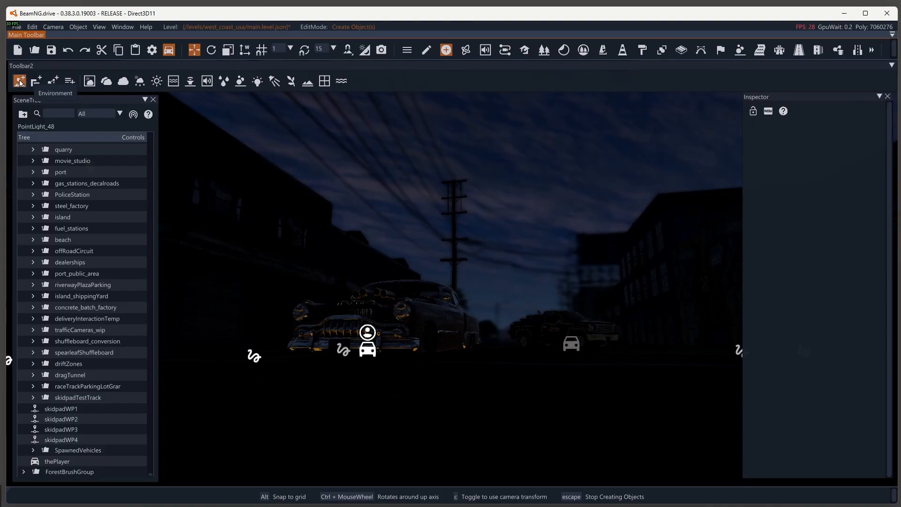
click(258, 83)
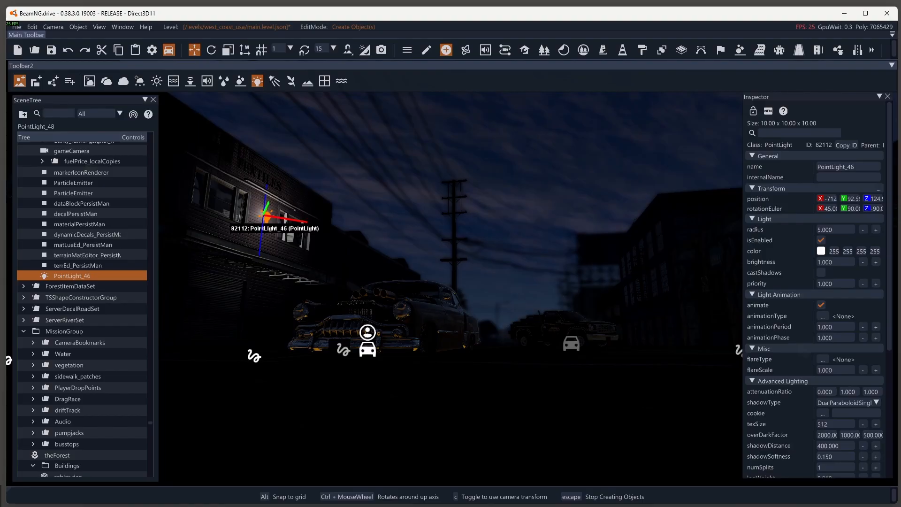
click(261, 220)
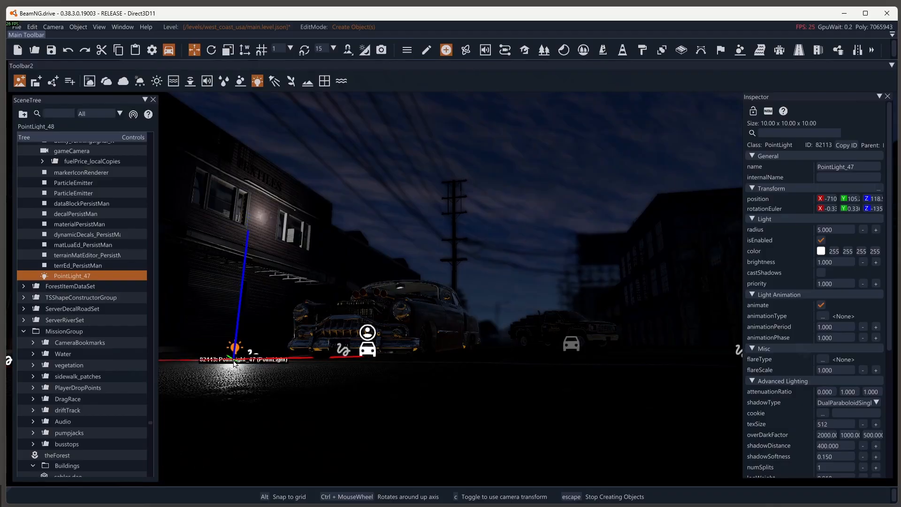
click(234, 363)
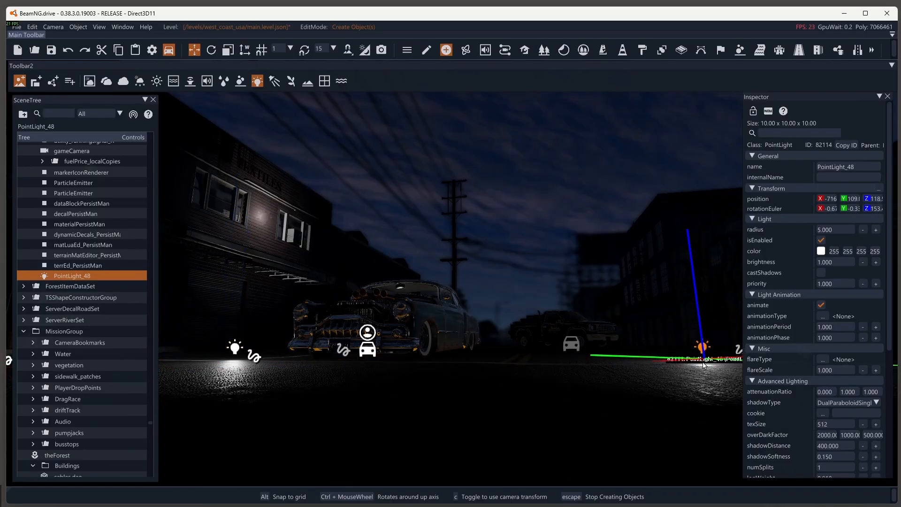
click(721, 365)
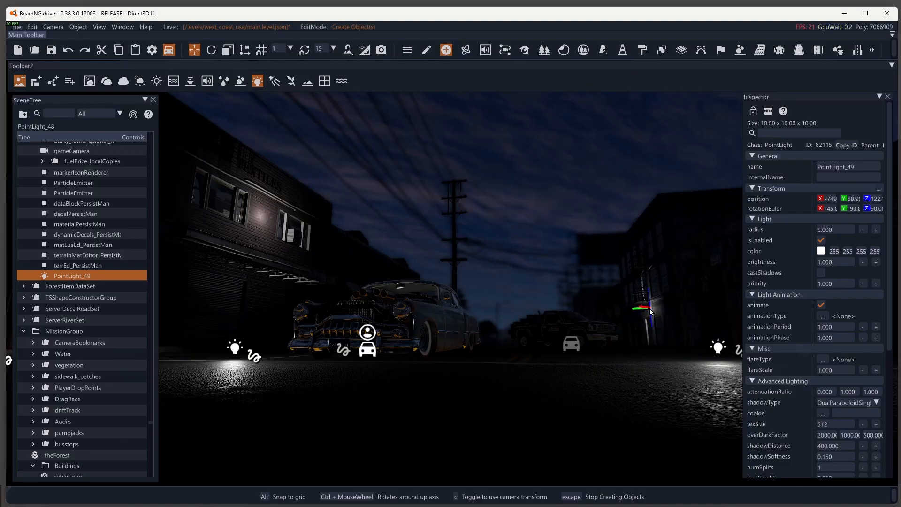
Step: Add point lights on the building with the fire escape and on the distant building, and end object creation
click(658, 309)
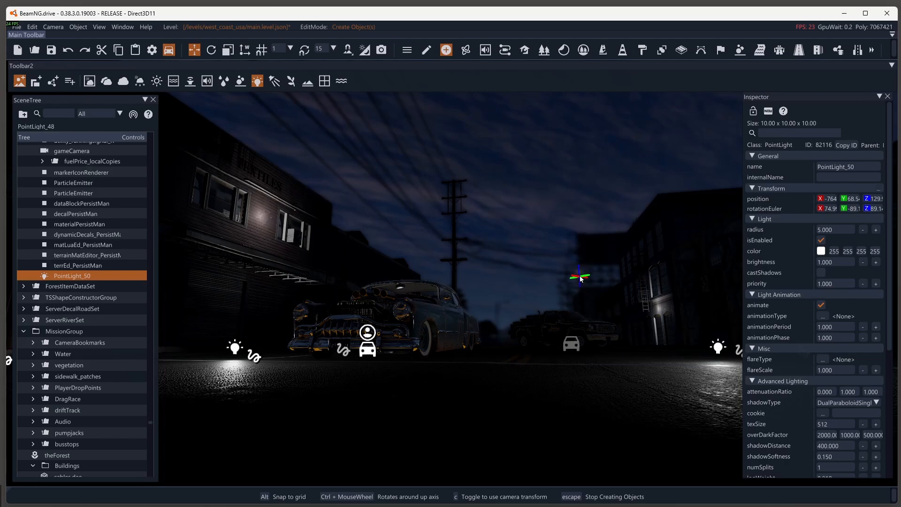
click(581, 274)
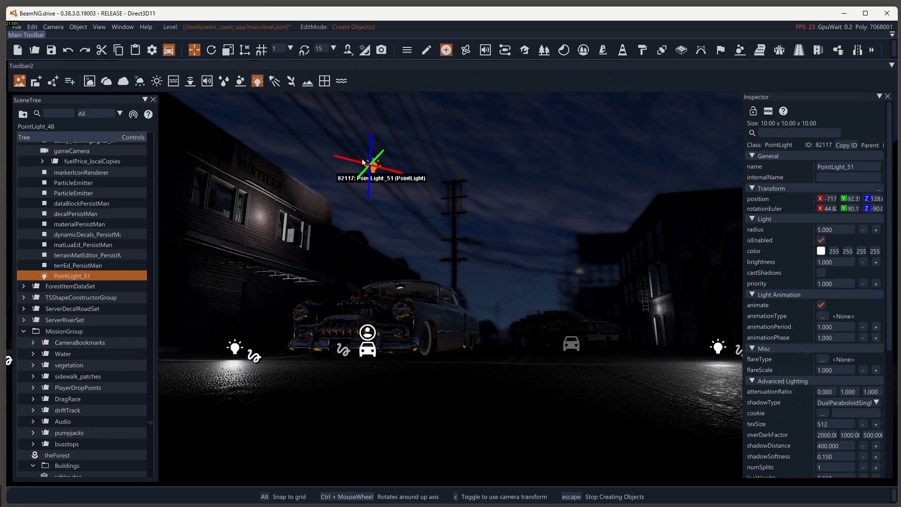
click(446, 49)
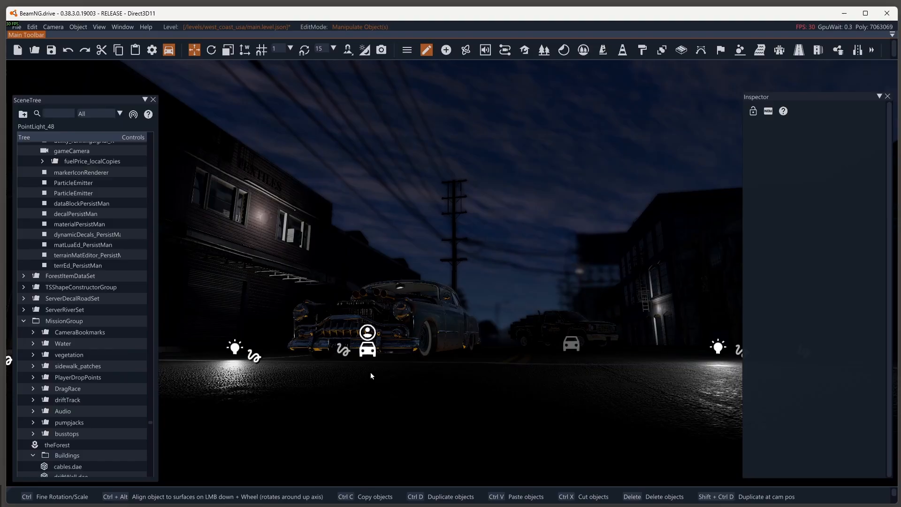
Step: Examine the player car and the new point lights by selecting them in the scene and the object list
click(366, 351)
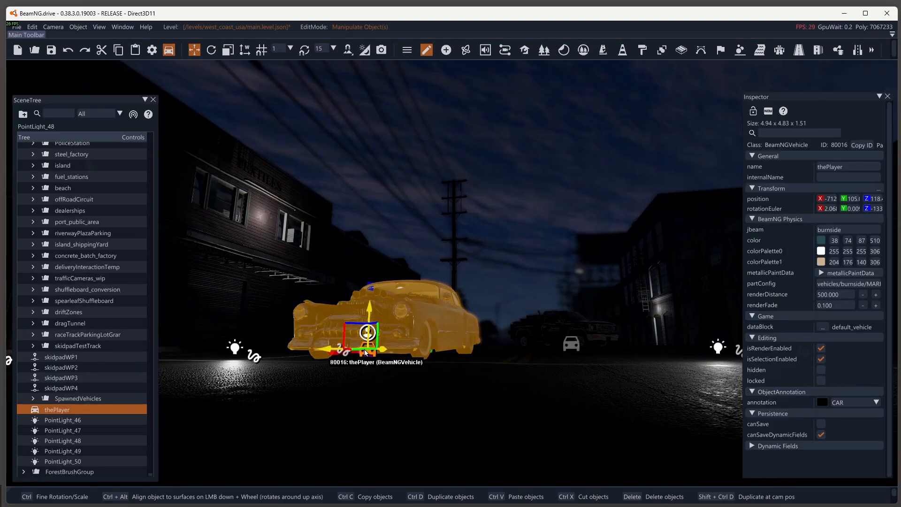
click(58, 419)
click(59, 431)
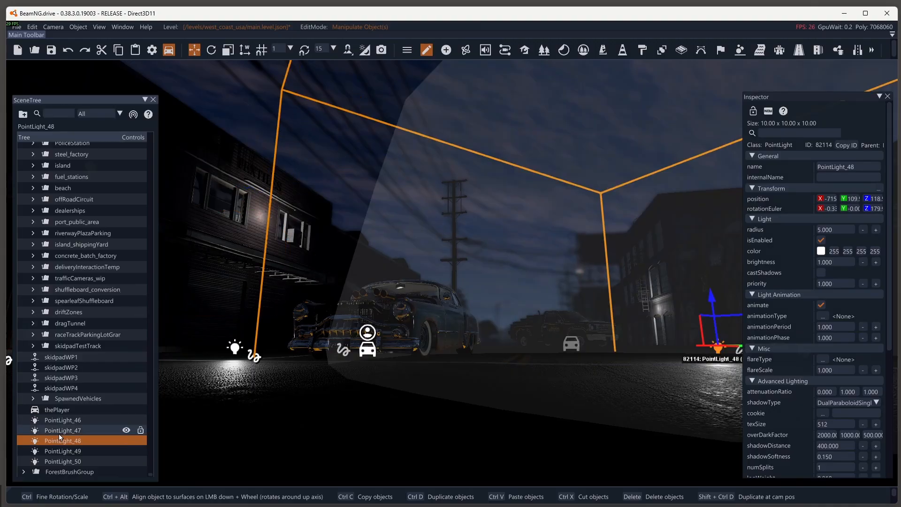
click(65, 452)
click(63, 462)
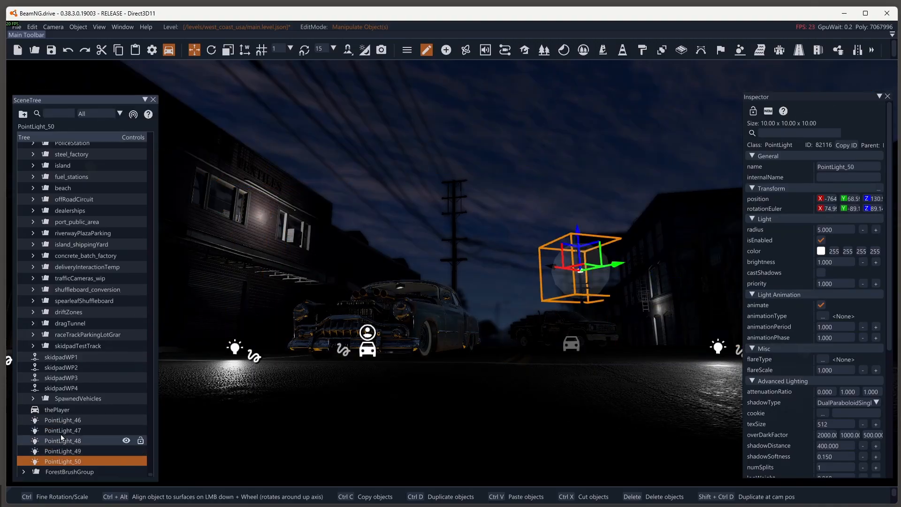
click(60, 424)
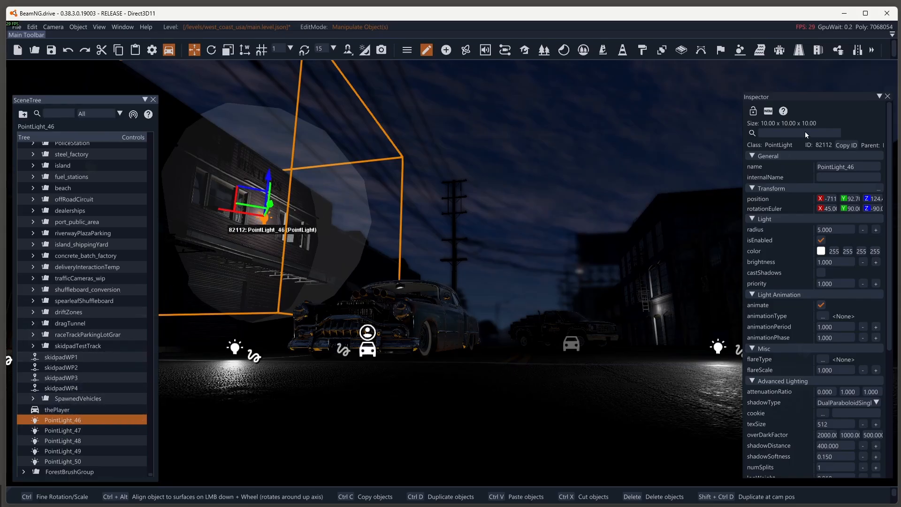
click(368, 353)
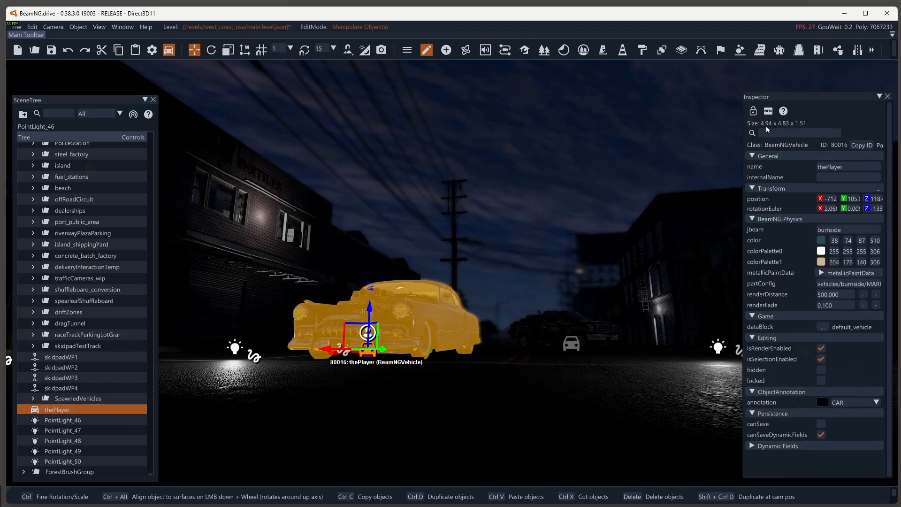
Step: Move PointLight_46 away from the Textiles building's wall toward the front car and lower it slightly
click(67, 421)
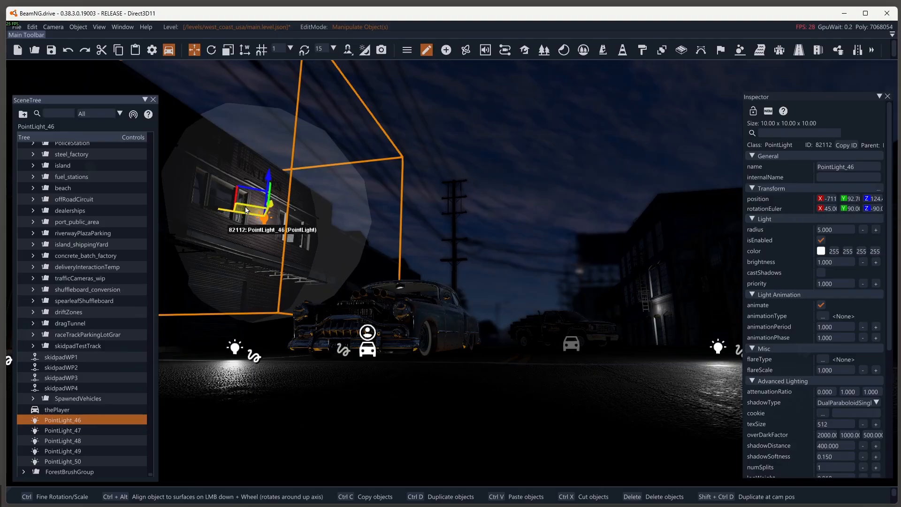
drag(223, 212, 300, 226)
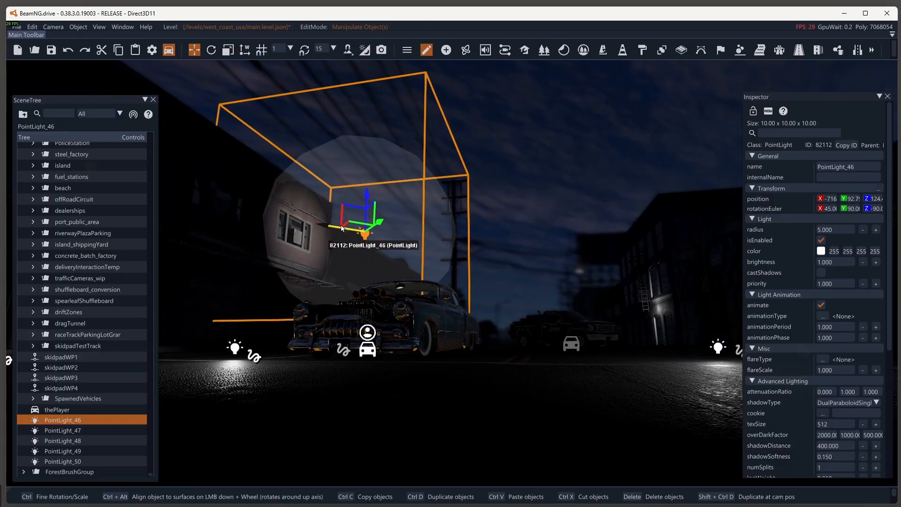
drag(297, 228, 299, 229)
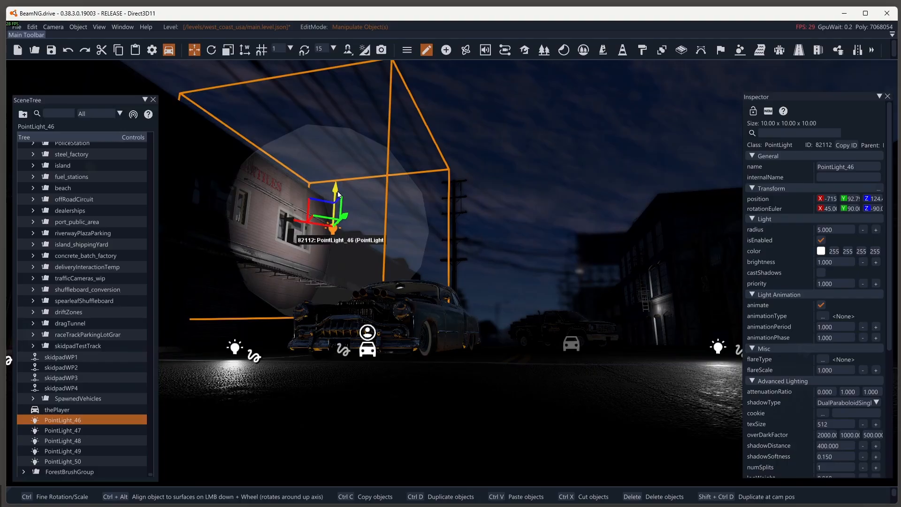
drag(338, 193, 342, 230)
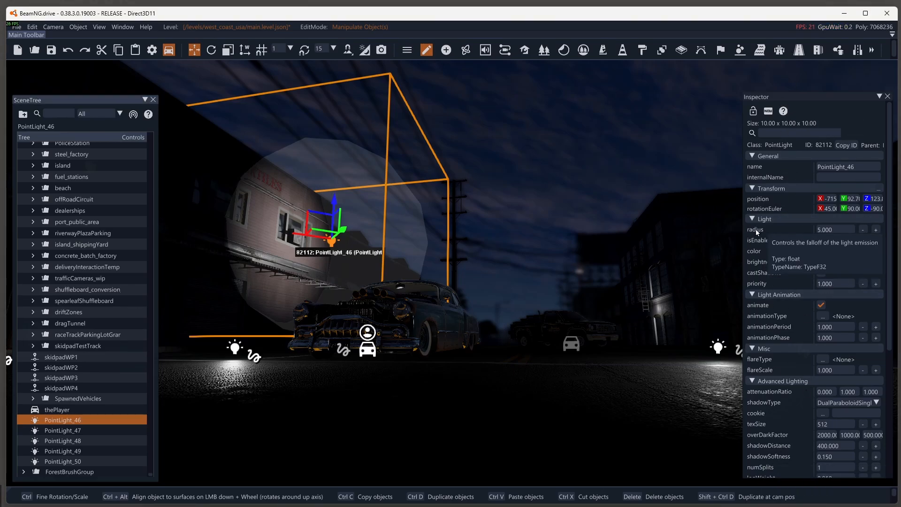
Step: Set PointLight_46's radius to 8
click(845, 229)
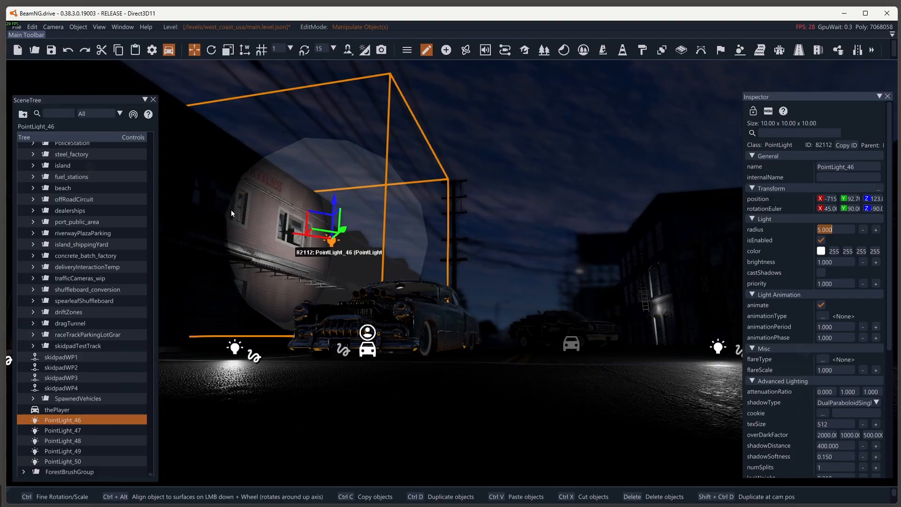
click(841, 229)
drag(842, 230, 801, 230)
text(8)
key(Return)
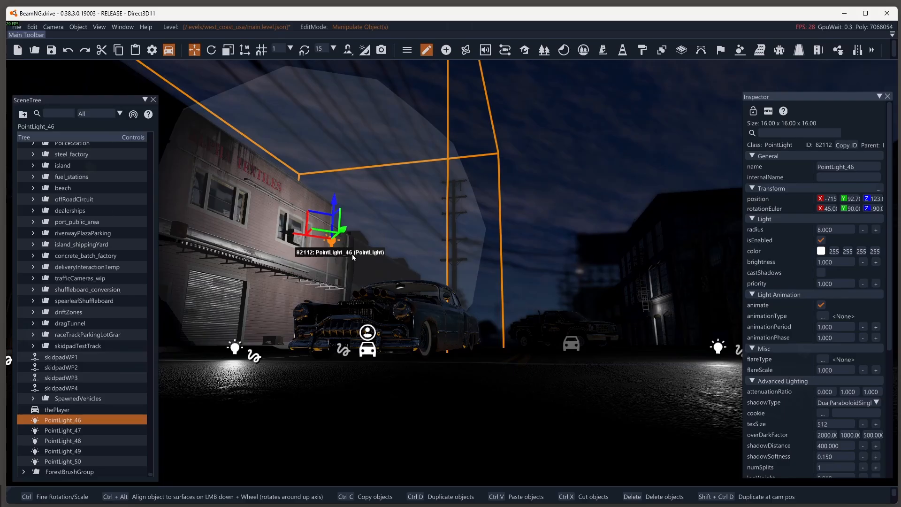
Step: Set PointLight_46's radius to 6
click(843, 229)
text(6)
key(Return)
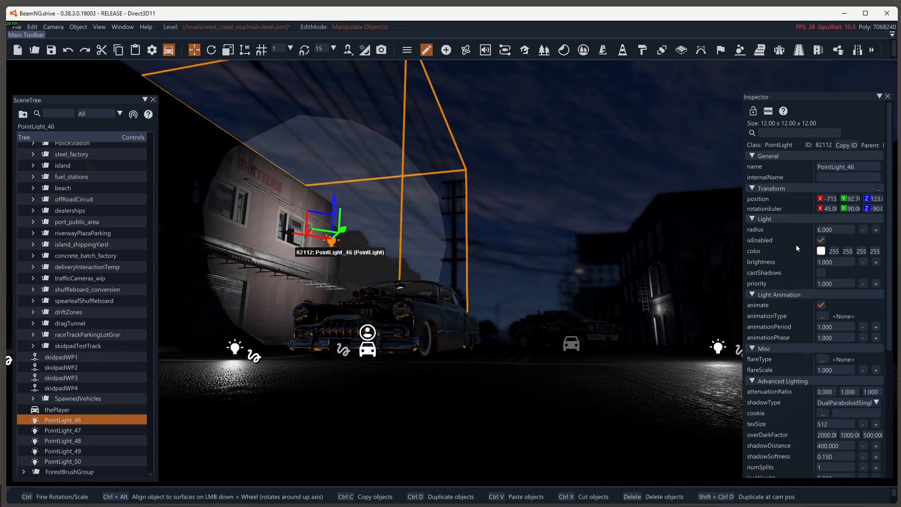
Step: Change PointLight_46's colour from white to orange with RGB values 206, 114, 41
mouse_move(748, 252)
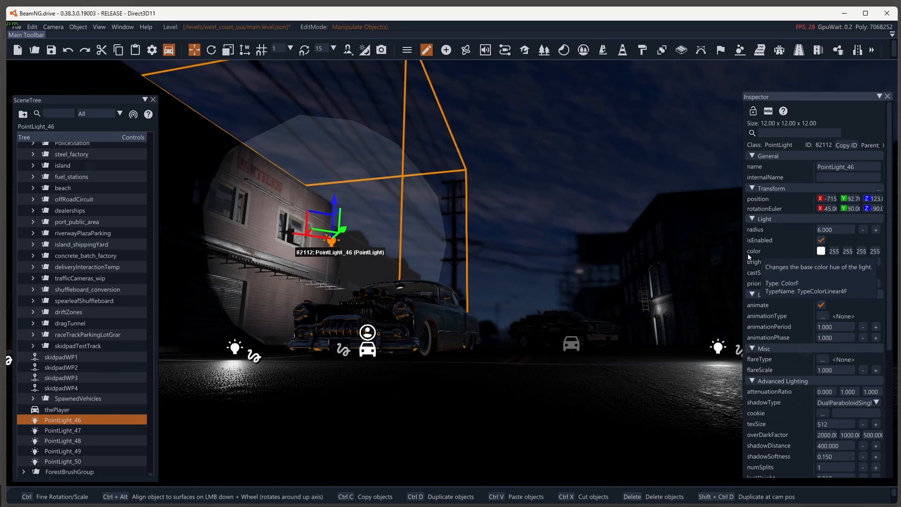
click(821, 252)
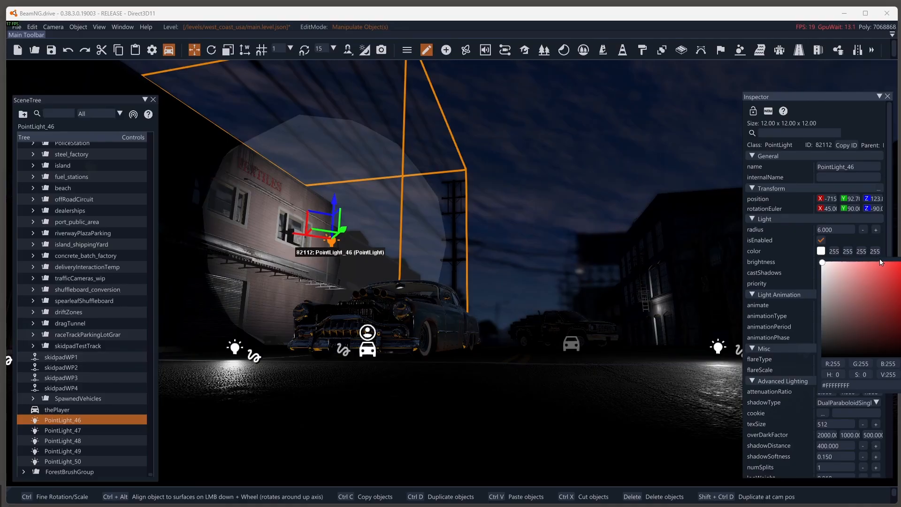
click(854, 256)
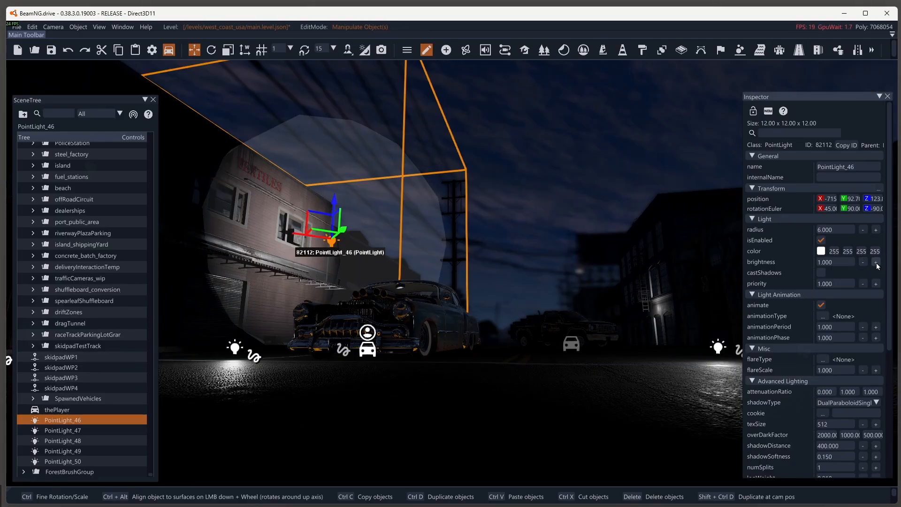
click(821, 252)
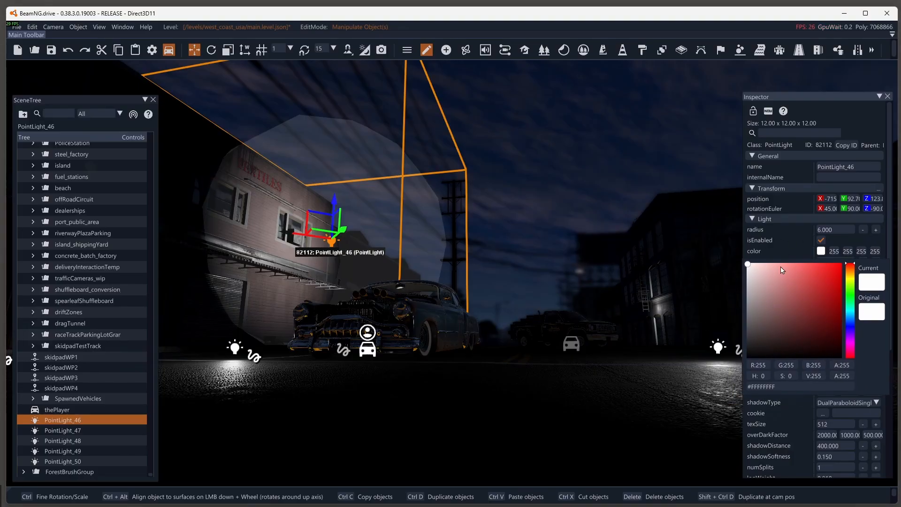
drag(850, 264, 820, 284)
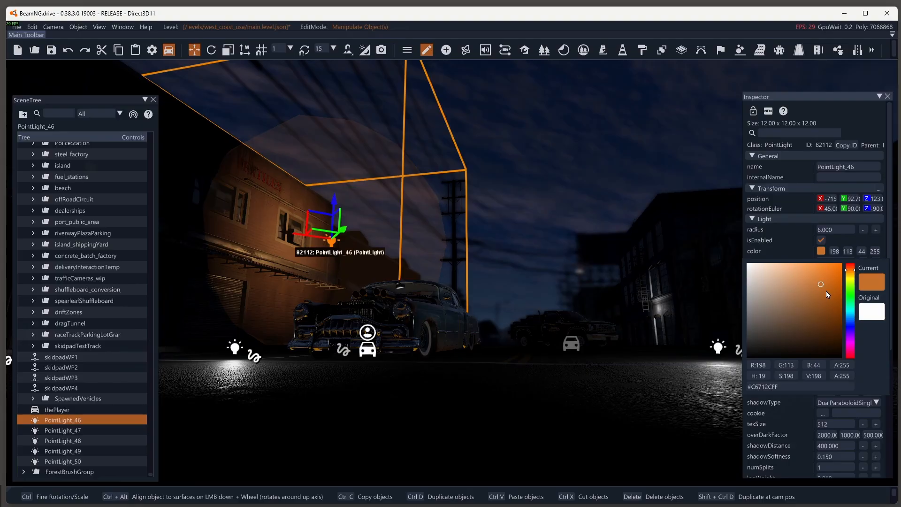
drag(826, 280, 825, 282)
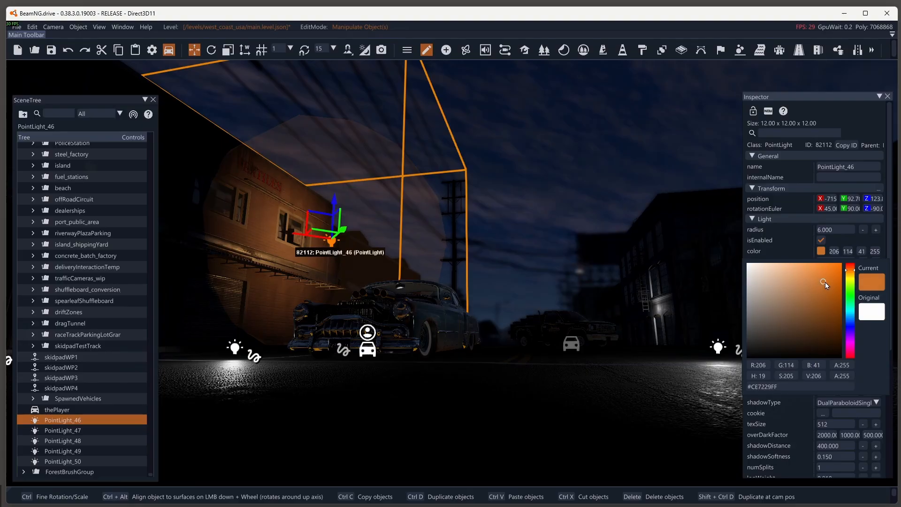
click(818, 252)
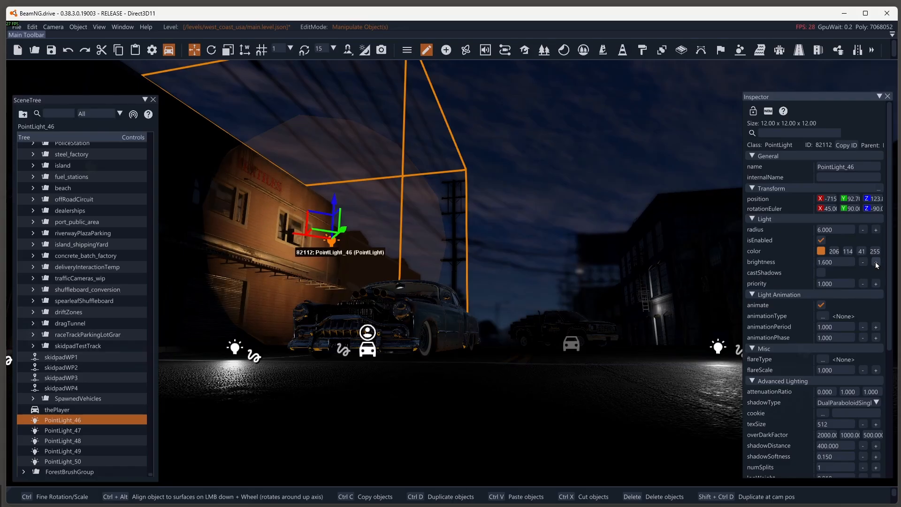
Step: Set PointLight_46's brightness to 1.5 and nudge the light slightly away from the Textiles building
click(863, 262)
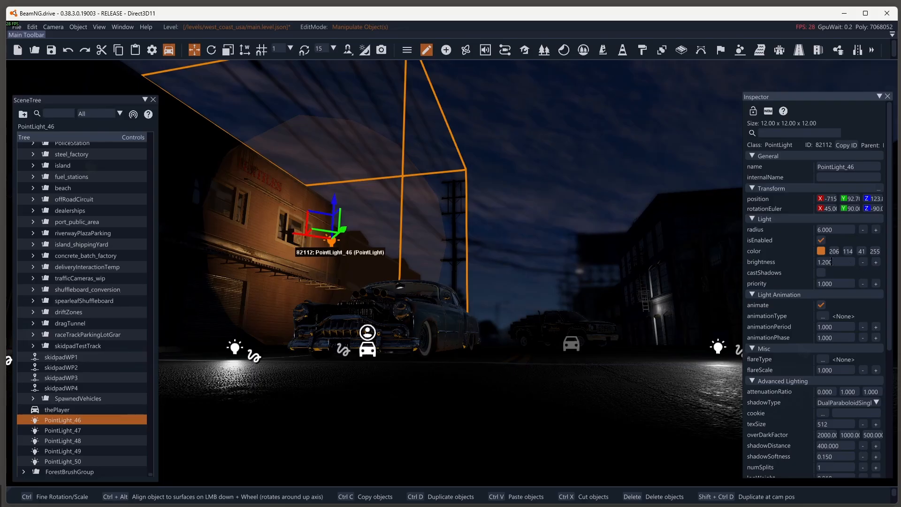
drag(841, 262, 804, 262)
text(1.5)
key(Return)
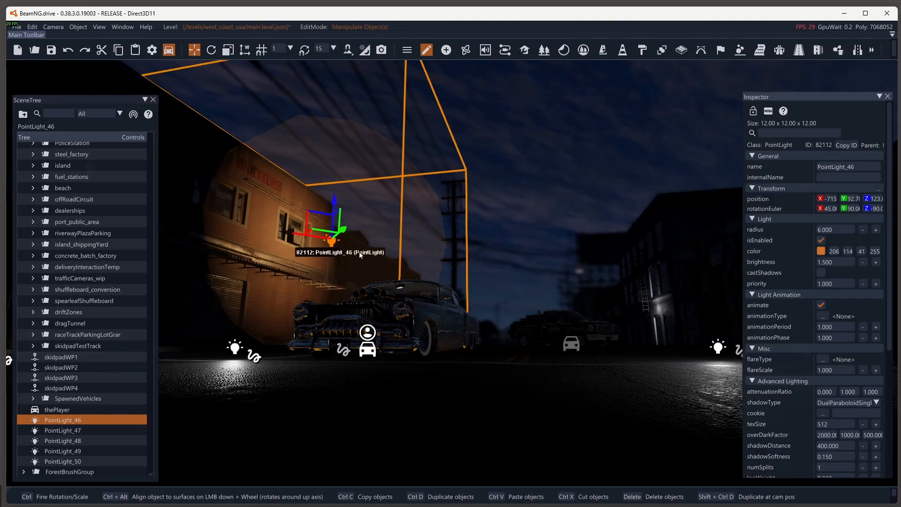
mouse_move(301, 234)
mouse_down()
mouse_move(349, 240)
mouse_move(303, 236)
mouse_up()
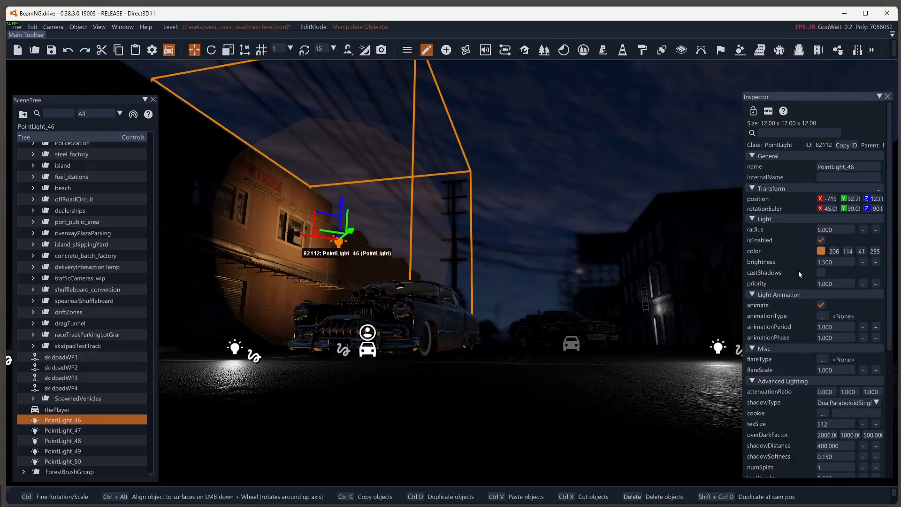
Step: Enable shadow casting on PointLight_46 and set its shadow softness to 1
click(822, 273)
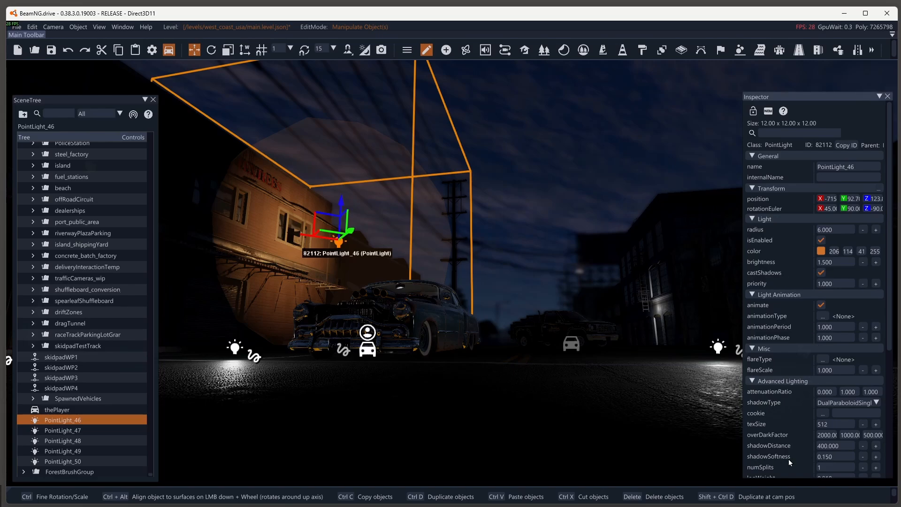
drag(835, 456, 813, 455)
text(1)
key(Return)
click(838, 455)
key(Return)
click(843, 456)
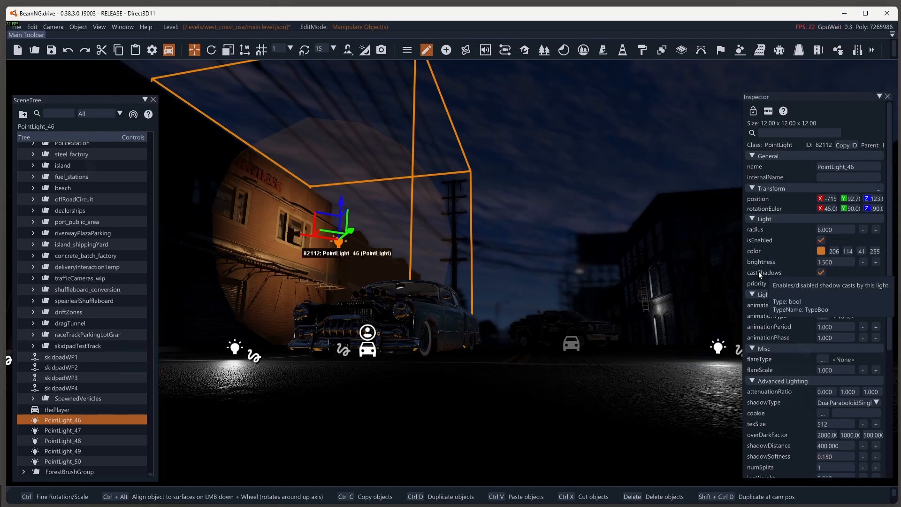
click(837, 457)
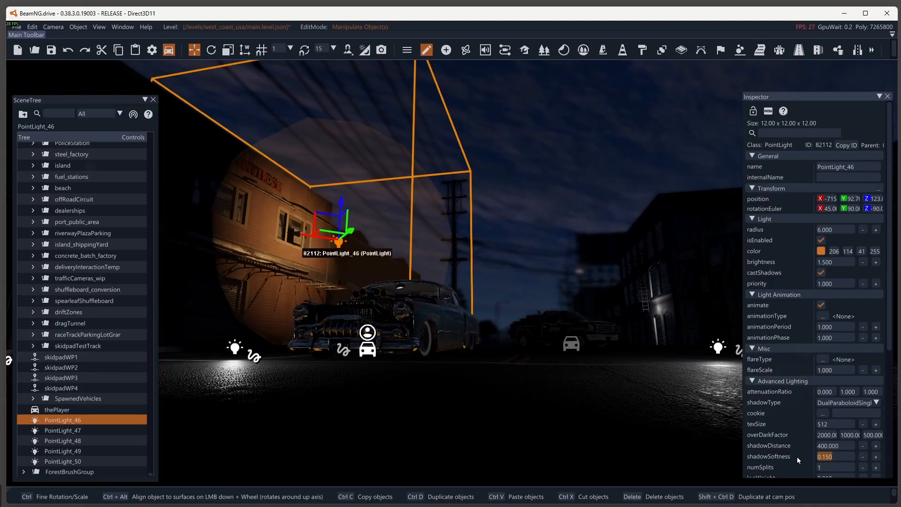
text(1)
key(Return)
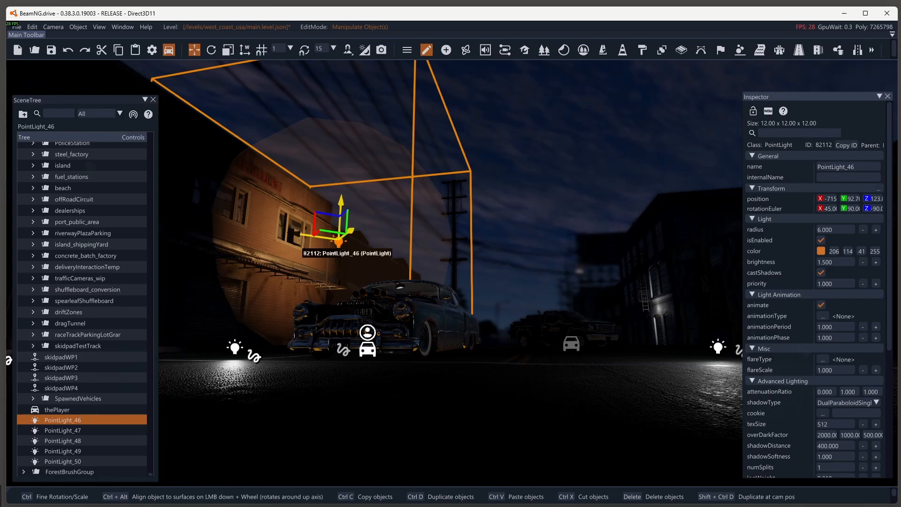
Step: Duplicate PointLight_46 and move the copy along the Textiles building to just above the front car
key(ctrl+d)
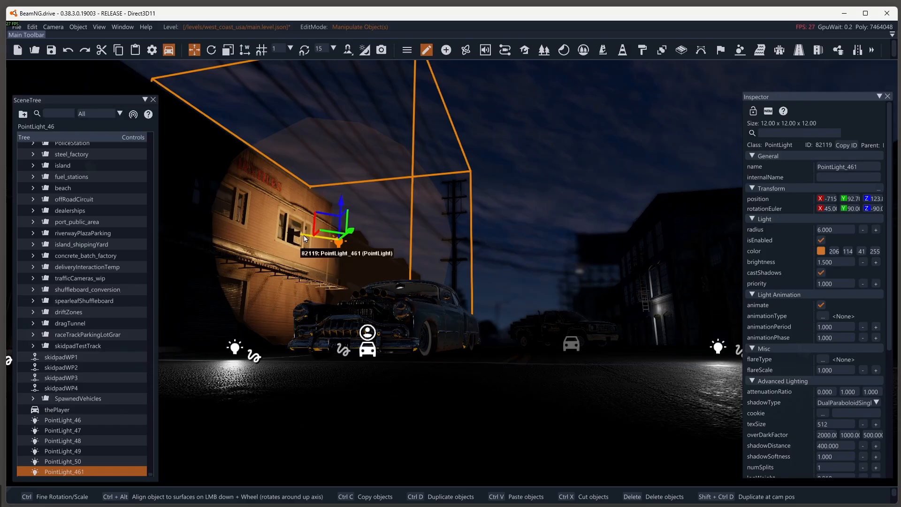
drag(303, 237, 380, 266)
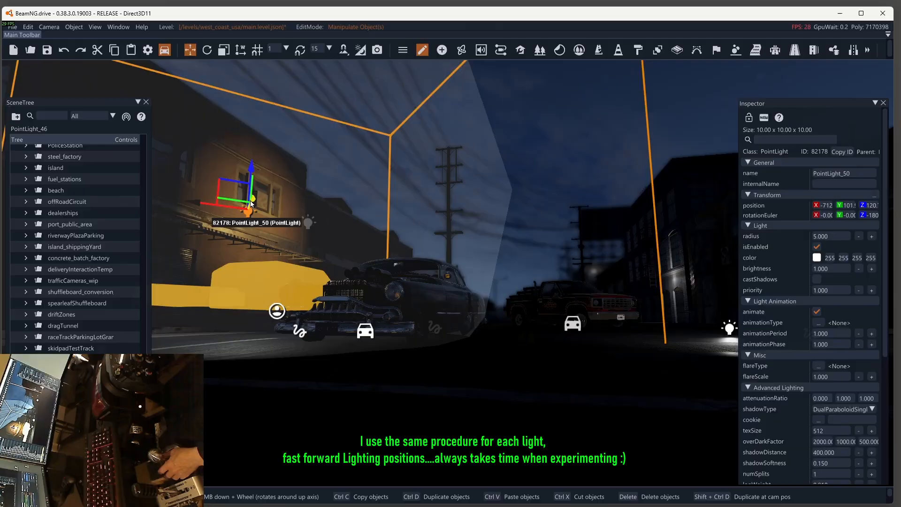
Step: Lower PointLight_50 to the side of the front car's nose and set its radius to 7
drag(251, 204, 231, 251)
drag(276, 212, 275, 255)
drag(226, 294, 230, 294)
drag(830, 237, 804, 247)
text(7)
key(Return)
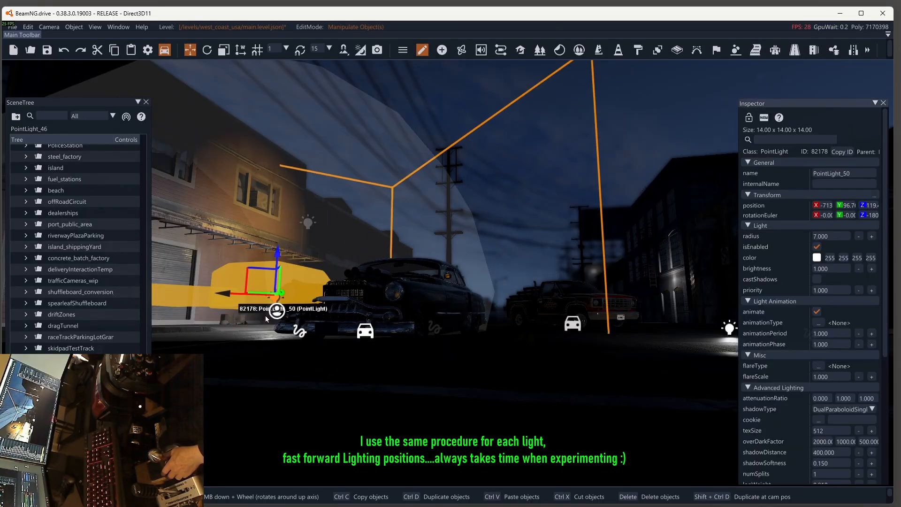
drag(281, 293, 284, 291)
Step: Delete PointLight_50 beside the front car
key(Delete)
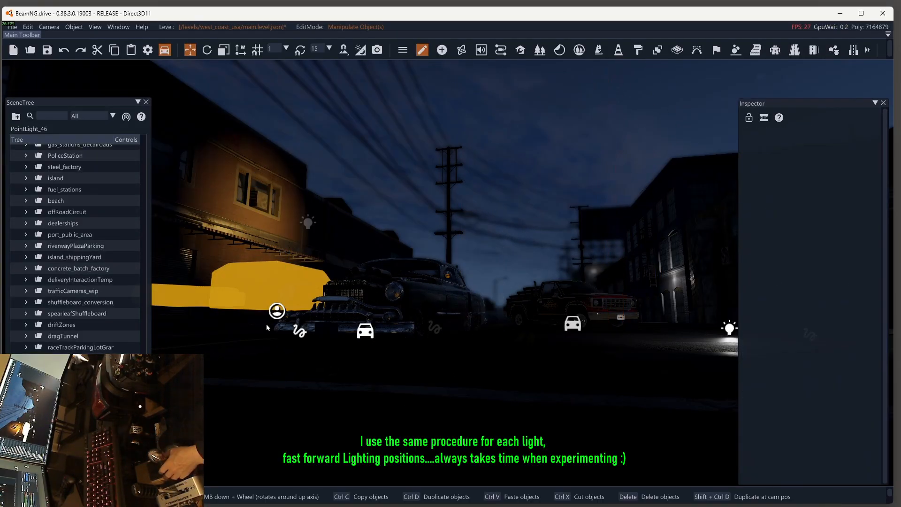
click(366, 331)
click(308, 221)
Step: Move PointLight_47 close to the building behind the red pickup and set its radius to 9
click(671, 278)
drag(723, 277, 709, 291)
drag(830, 237, 808, 238)
text(9)
key(Return)
drag(708, 277, 692, 278)
drag(631, 283, 622, 283)
drag(684, 280, 651, 284)
Step: Colour PointLight_47 orange with RGB values 216, 133, 27 and set its brightness to 1.2
click(817, 257)
drag(852, 293, 851, 290)
drag(839, 291, 808, 270)
text(1.2)
key(Return)
Step: Set PointLight_47's radius to 11 and shift it slightly toward the building
drag(830, 237, 802, 244)
text(11)
key(Return)
mouse_move(648, 281)
mouse_down()
mouse_move(631, 283)
mouse_move(654, 280)
mouse_up()
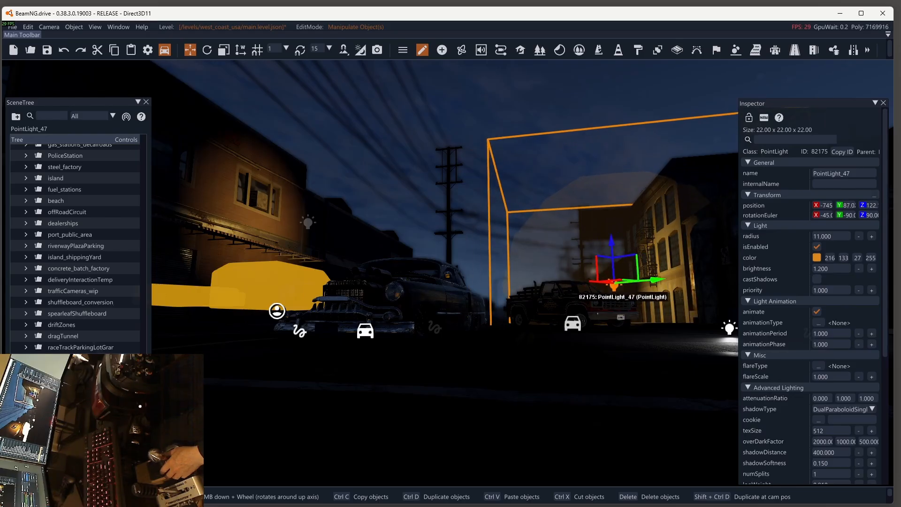
Step: Select the distant PointLight_48 above the red pickup and colour it amber with RGB values 218, 153, 29
click(593, 271)
click(595, 272)
click(594, 271)
click(817, 258)
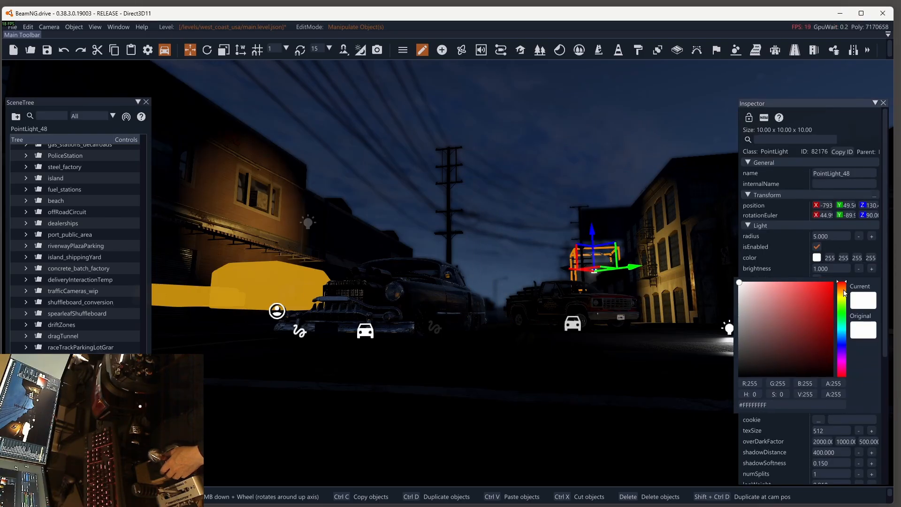
click(842, 291)
drag(816, 303, 818, 295)
Step: Set PointLight_48's radius to 20 and raise it to between the billboard and the fire-escape building
drag(814, 236, 836, 245)
text(20)
key(Return)
drag(592, 230, 595, 169)
drag(629, 202, 663, 196)
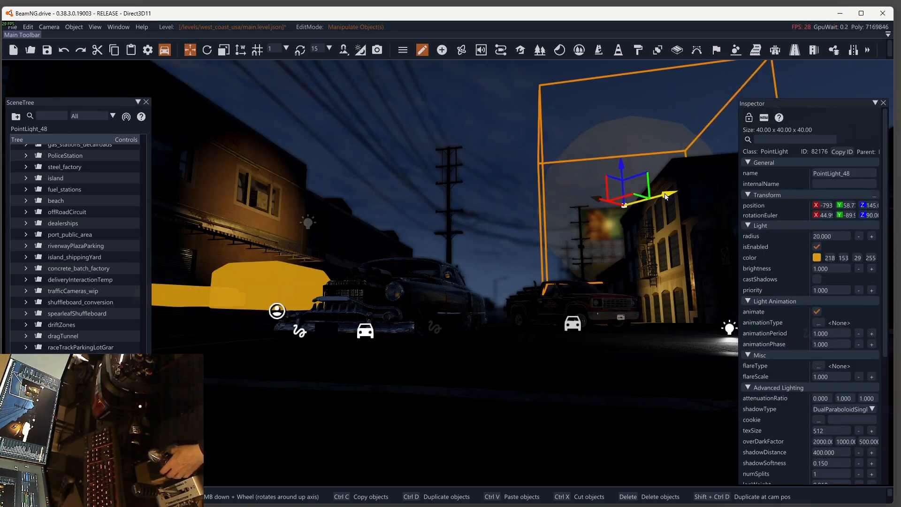
drag(598, 201, 616, 210)
drag(686, 206, 676, 210)
Step: Shift PointLight_48 toward the building, with brightness 2 and shadow casting enabled
drag(837, 269, 799, 267)
text(1.5)
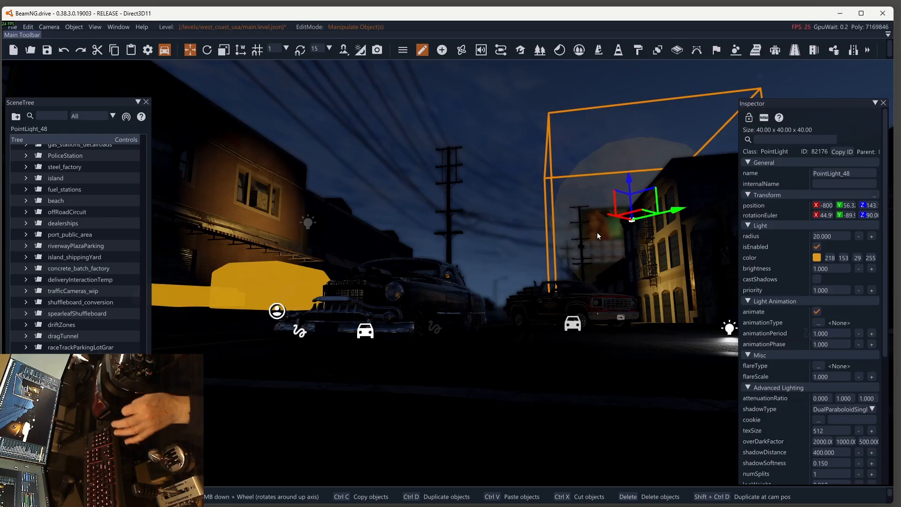
key(Return)
click(871, 269)
click(871, 269)
drag(678, 210, 700, 210)
click(871, 269)
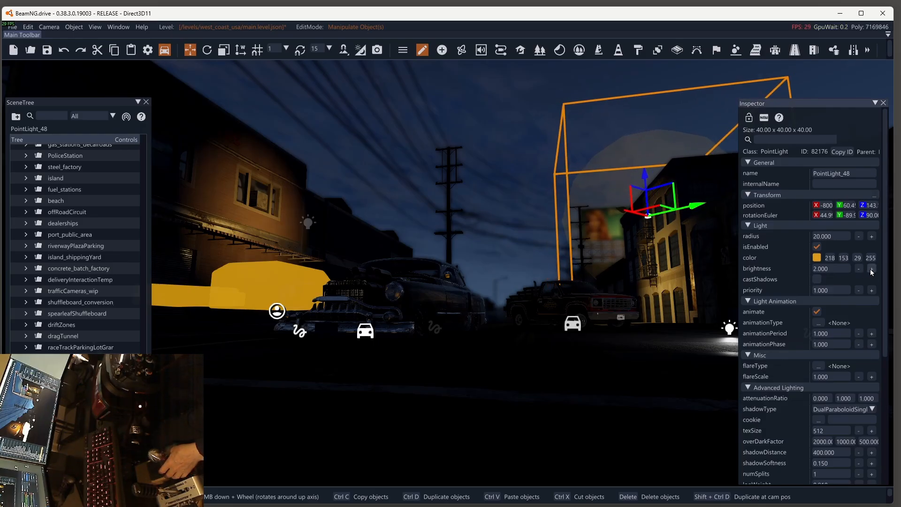
click(871, 269)
click(872, 268)
click(817, 279)
Step: Colour PointLight_49, near the road beyond the red pickup, orange with RGB values 218, 123, 26
click(816, 258)
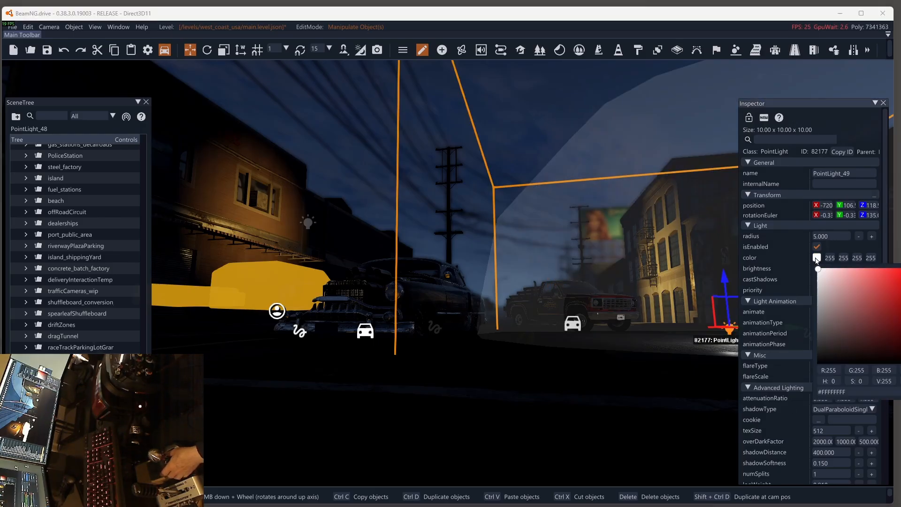
click(834, 311)
click(856, 304)
drag(831, 313, 837, 311)
Step: Raise PointLight_49 high above the street and give it a radius of 9 and a brightness of 1.8
click(826, 237)
click(826, 237)
text(7)
key(Return)
drag(725, 278, 727, 137)
double_click(827, 236)
text(9)
key(Return)
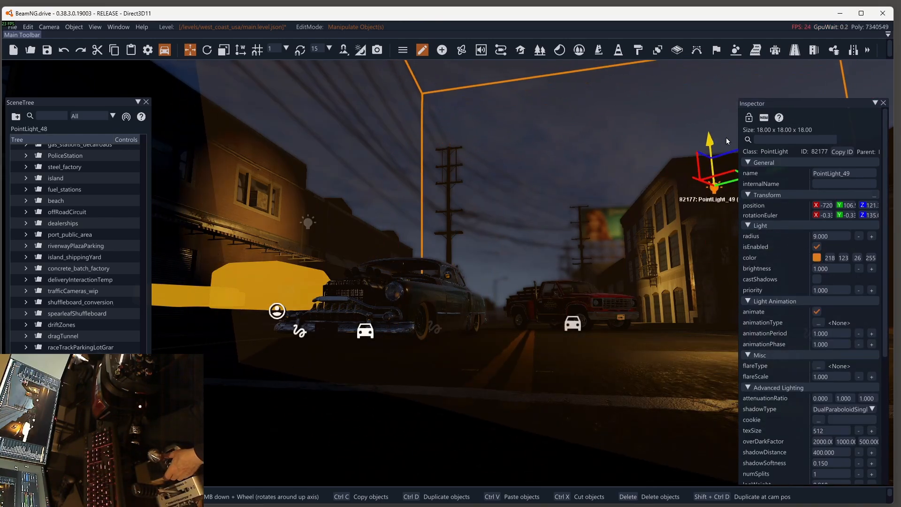
drag(698, 180, 748, 187)
click(871, 269)
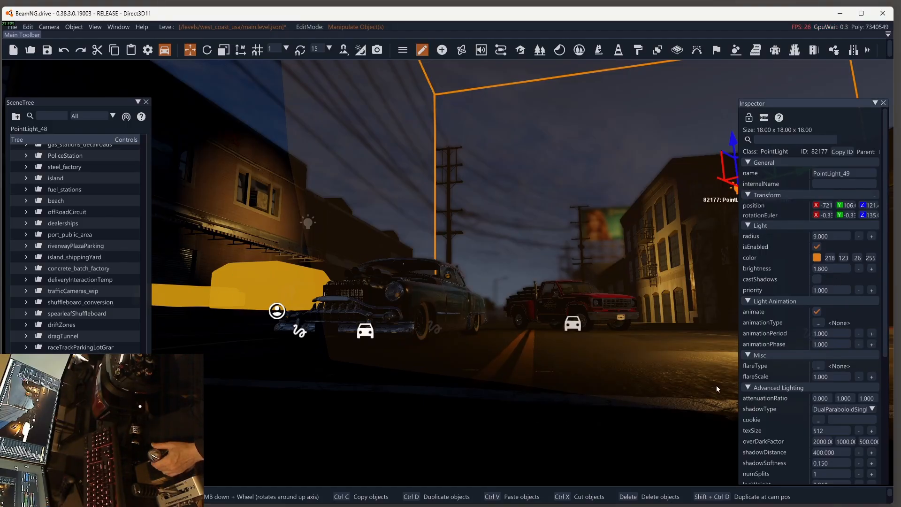
Step: Create a spotlight on the road in front of the two cars
click(442, 50)
click(508, 345)
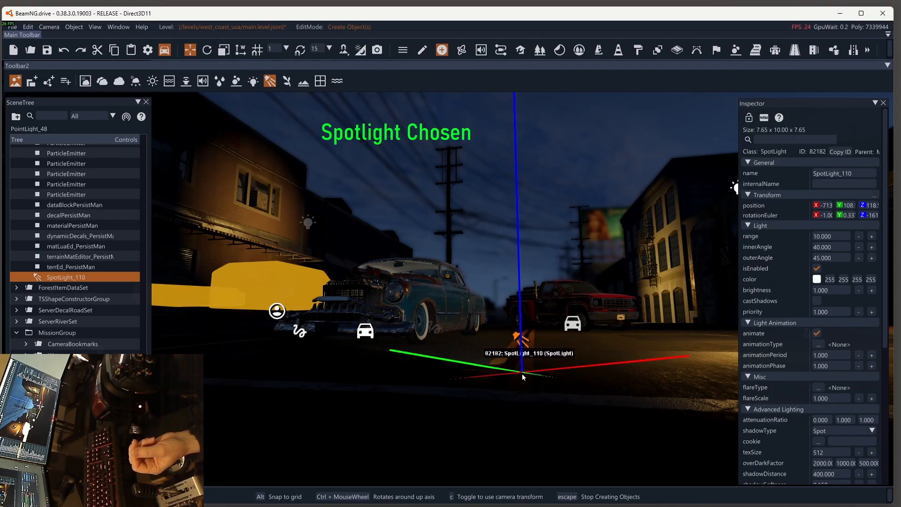
click(522, 375)
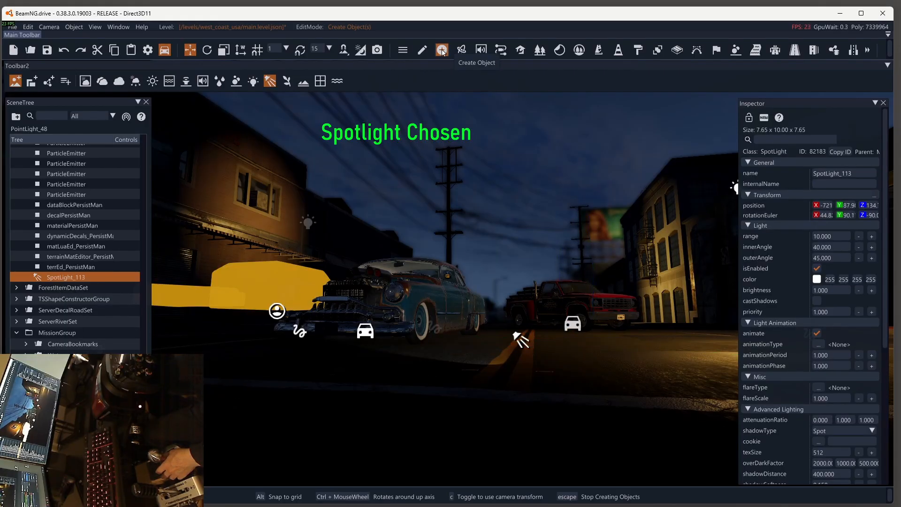
key(Escape)
Step: Raise the new spotlight above the street and rotate its beam down onto the front car
drag(507, 300, 490, 89)
click(207, 50)
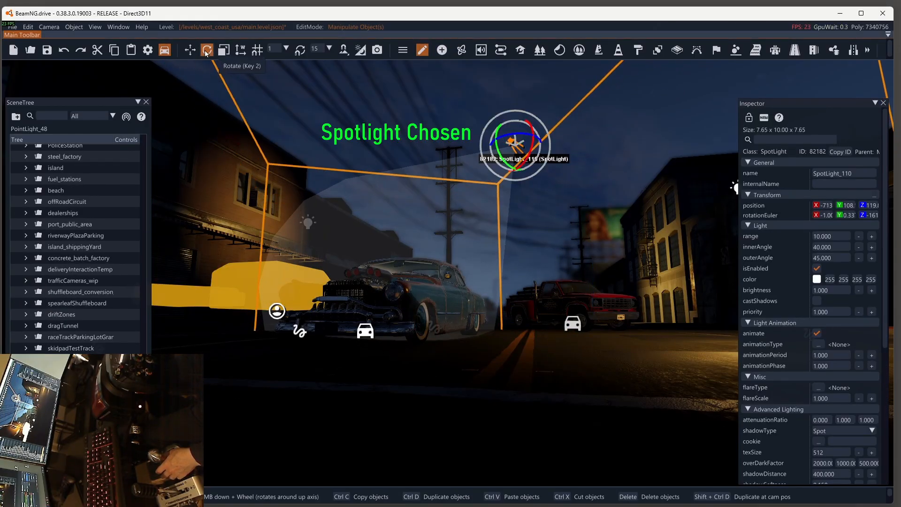
mouse_move(533, 151)
mouse_down()
mouse_move(527, 121)
mouse_move(515, 149)
mouse_up()
click(191, 50)
click(520, 49)
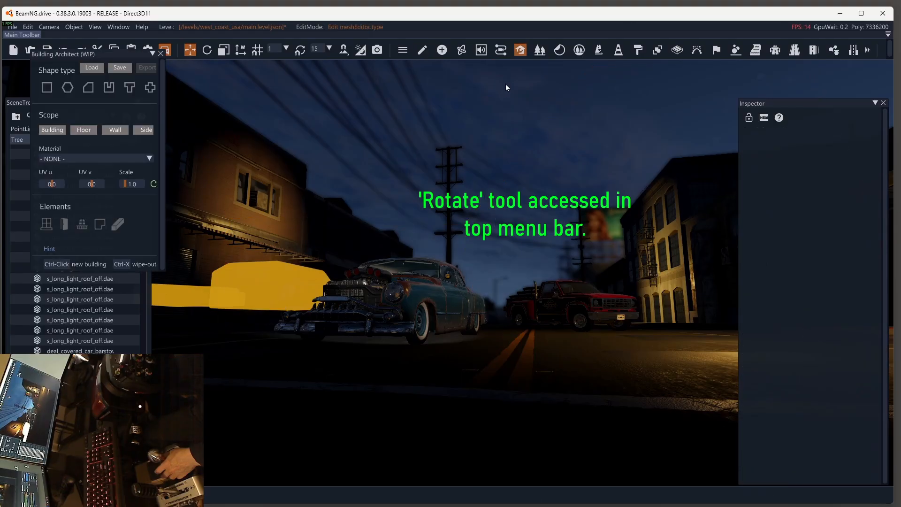
click(513, 91)
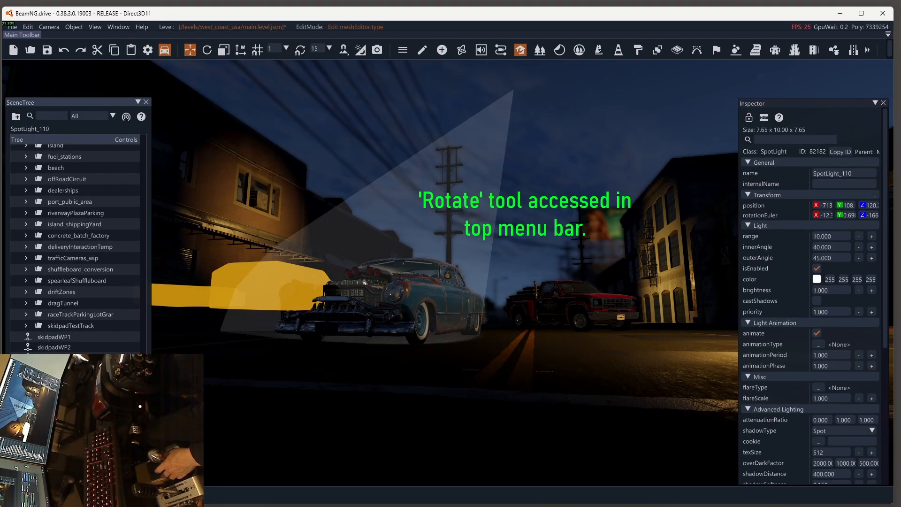
click(208, 51)
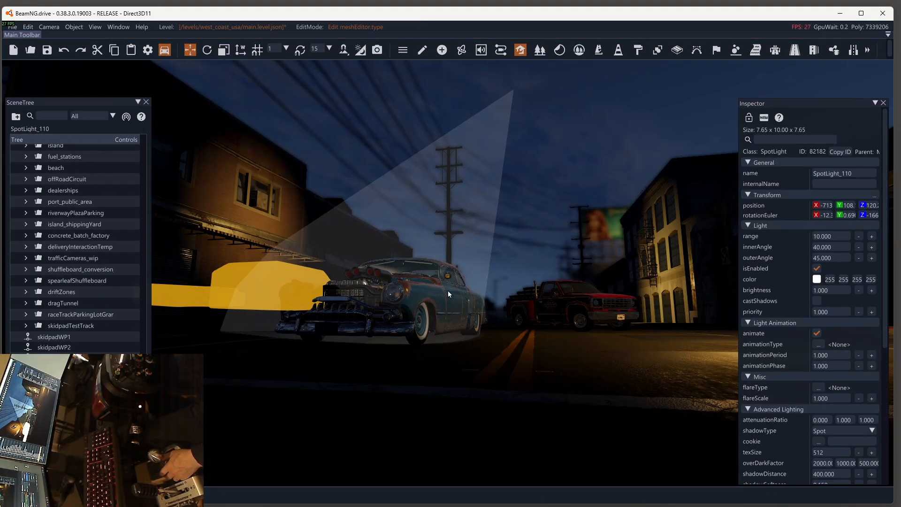
click(520, 50)
Step: Move the spotlight up above the red pickup and colour it warm orange with RGB values 231, 169, 97
drag(544, 179, 619, 87)
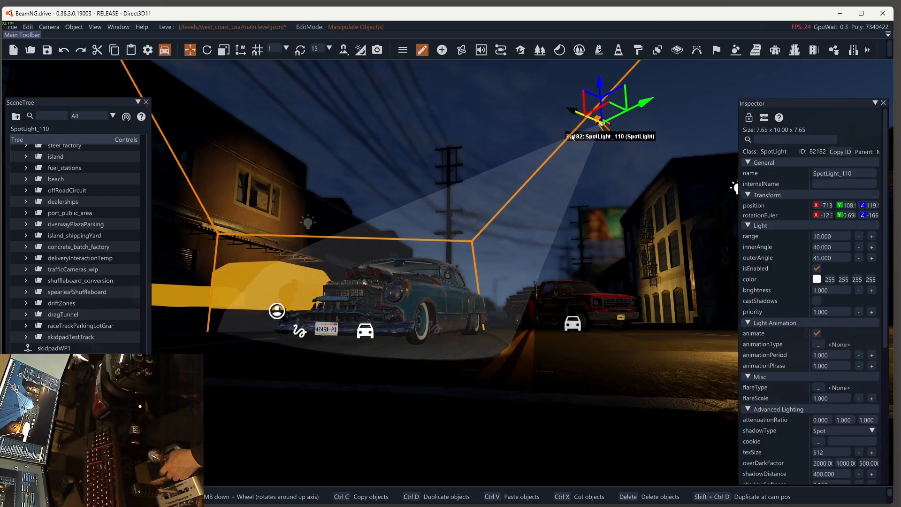
click(817, 278)
drag(783, 307, 778, 304)
Step: Try outer angles of 65 and 80 on the spotlight, and set it to 120
click(835, 261)
click(840, 258)
text(65)
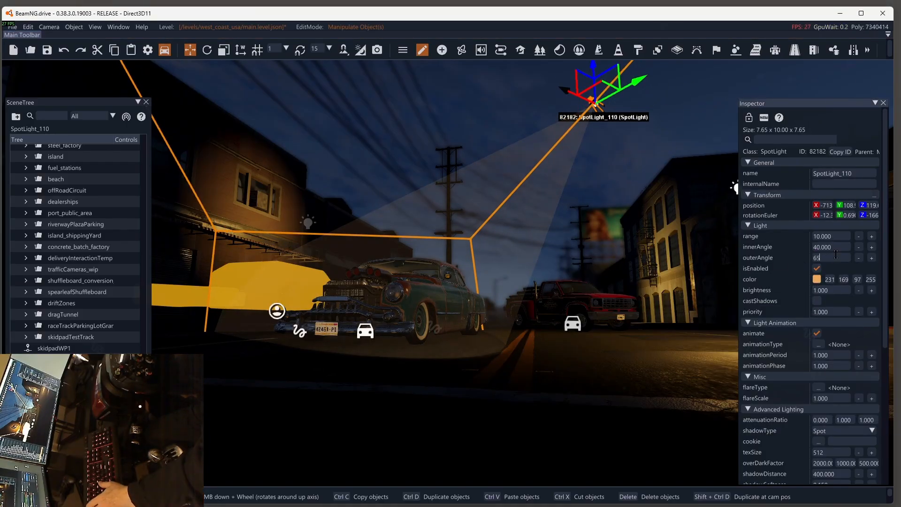
key(Return)
text(80)
key(Return)
drag(833, 258, 772, 258)
text(120)
key(Return)
Step: Reposition the spotlight higher above the pickup and undo the spotlight's edits and placement
drag(610, 96, 539, 198)
drag(605, 105, 603, 80)
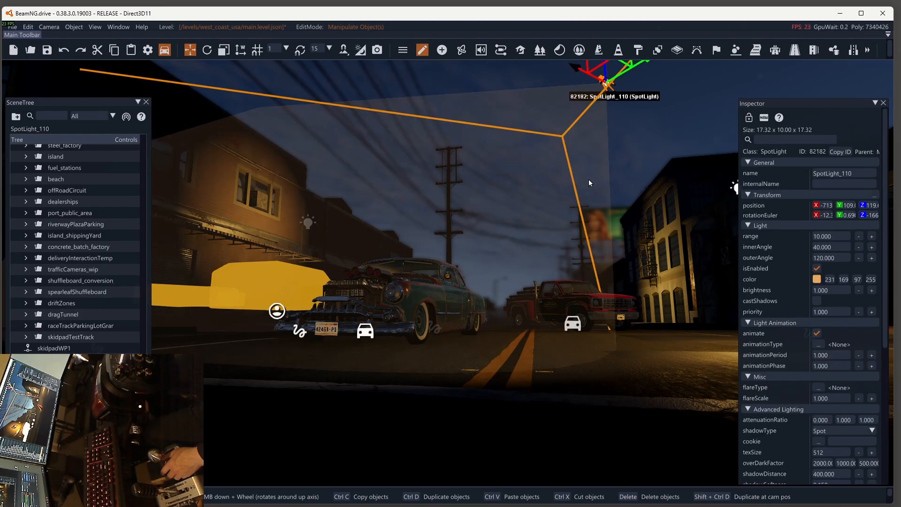
key(ctrl+z)
key(ctrl+z)
key(ctrl+z)
key(ctrl+z)
key(ctrl+z)
key(ctrl+z)
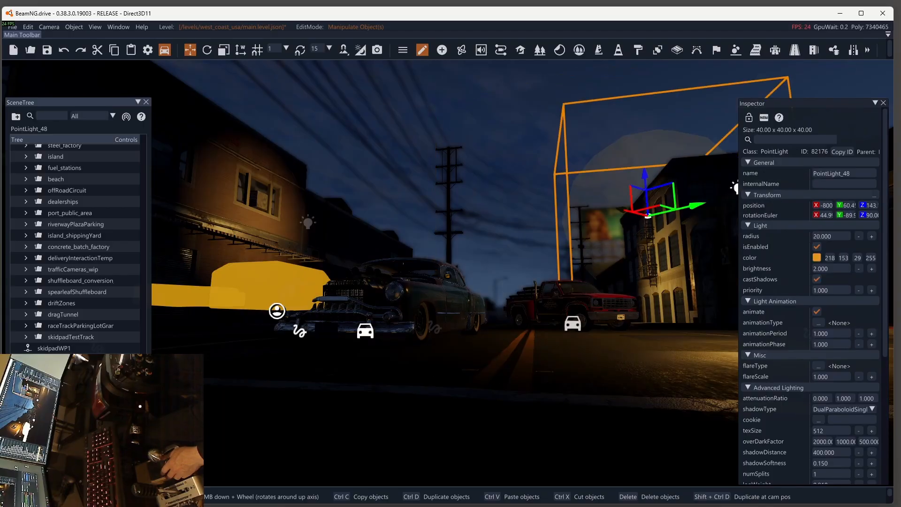
Step: Redo the orange spotlight's undone edits and undo them again
key(ctrl+y)
key(ctrl+y)
key(ctrl+y)
key(ctrl+y)
key(ctrl+y)
key(ctrl+y)
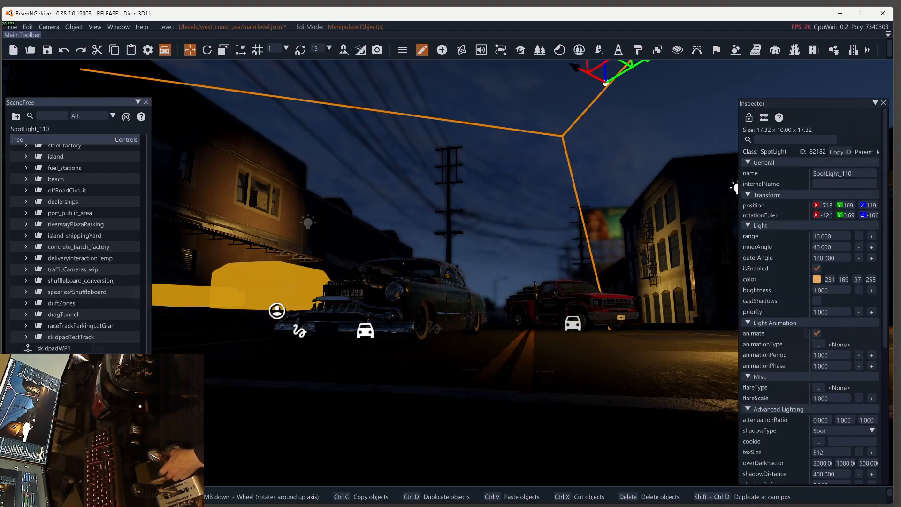
key(ctrl+z)
key(ctrl+z)
key(ctrl+z)
key(ctrl+z)
key(ctrl+z)
key(ctrl+z)
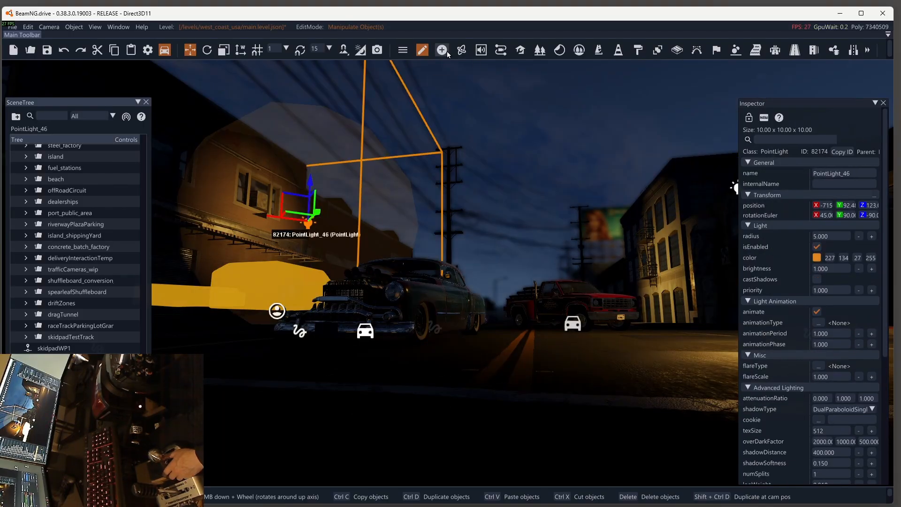
Step: Undo further light edits until the point light copy near the front car's bumper is removed
key(ctrl+z)
key(ctrl+z)
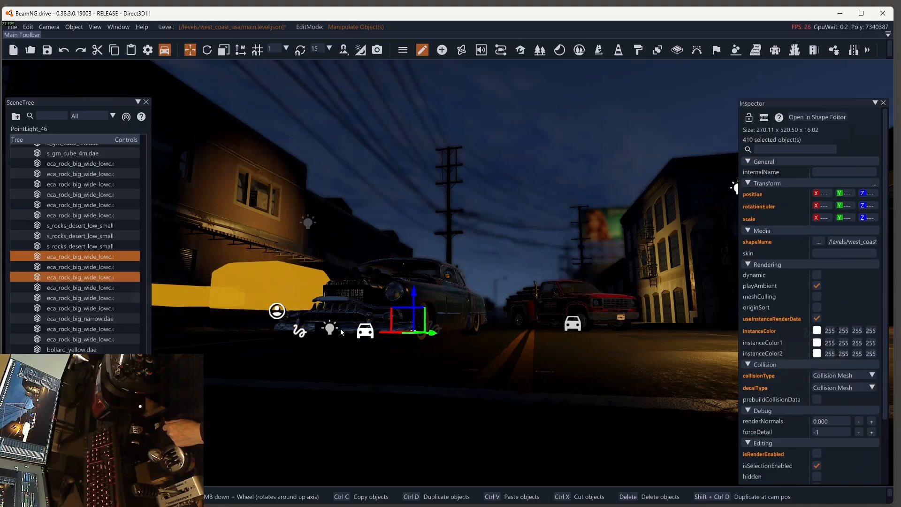
key(ctrl+z)
key(ctrl+z)
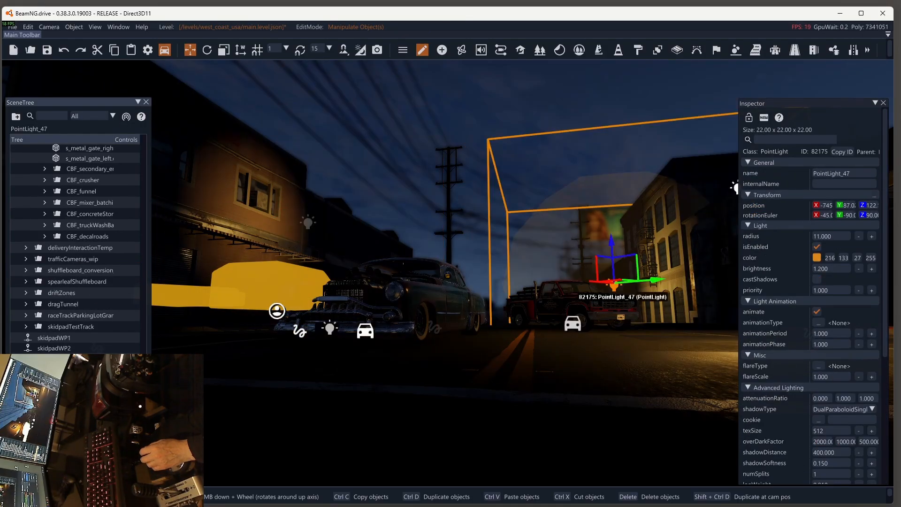
key(ctrl+z)
key(ctrl+z)
key(ctrl+z)
key(ctrl+z)
key(ctrl+z)
click(329, 333)
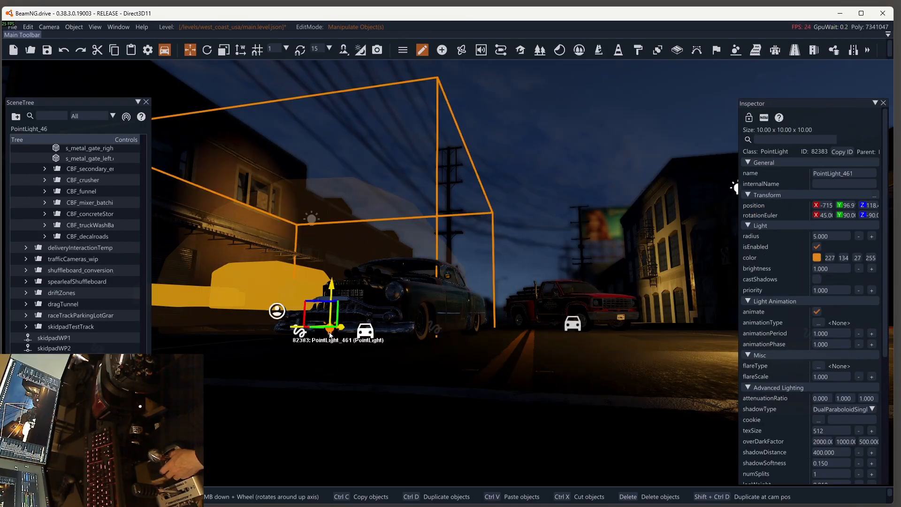
key(ctrl+z)
click(442, 50)
click(422, 50)
Step: Duplicate the point light beside the building on the front car's side and place the copy above the street
click(311, 219)
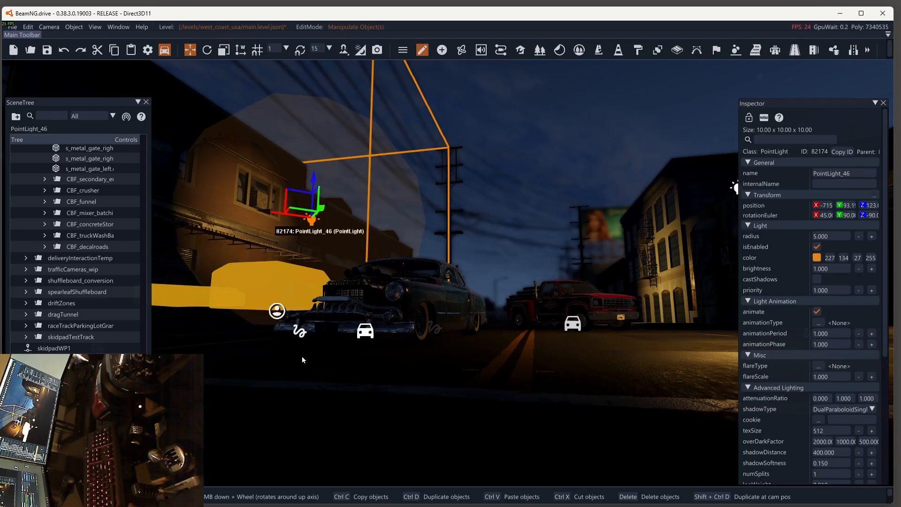
key(ctrl+d)
drag(320, 210, 494, 146)
click(817, 279)
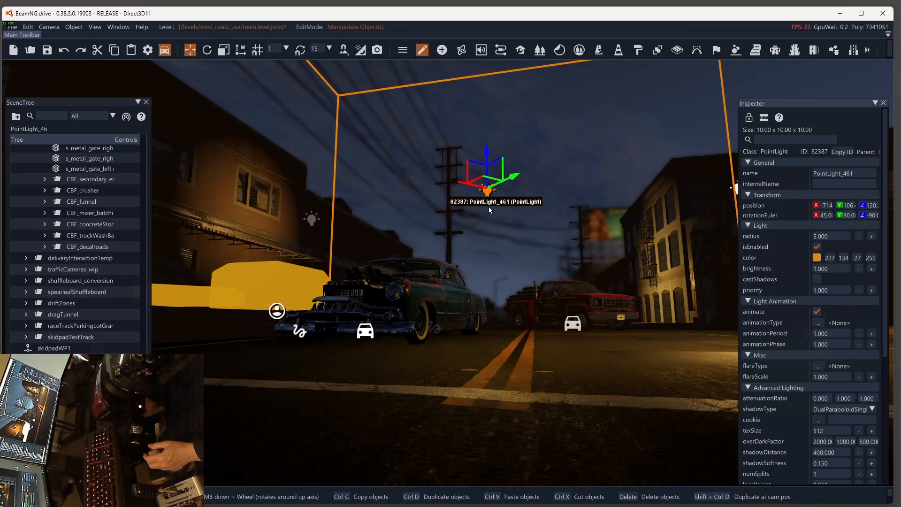
click(573, 67)
click(488, 189)
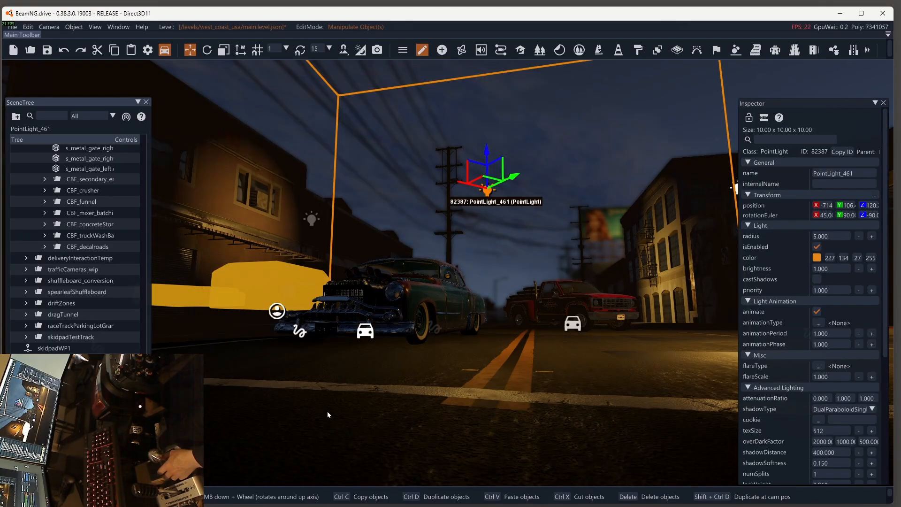
Step: Add a new spotlight and place it low over the street between the front car and the pickup
click(442, 49)
click(270, 81)
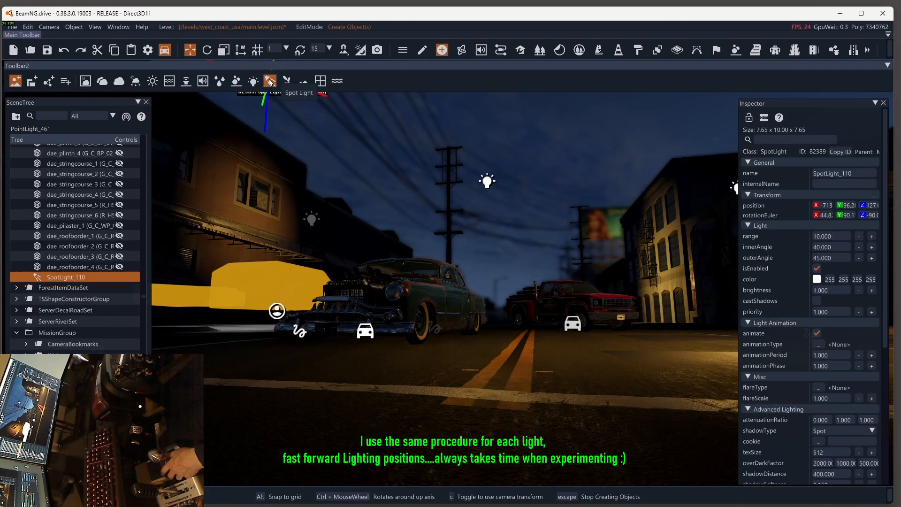
click(459, 365)
click(422, 50)
click(459, 336)
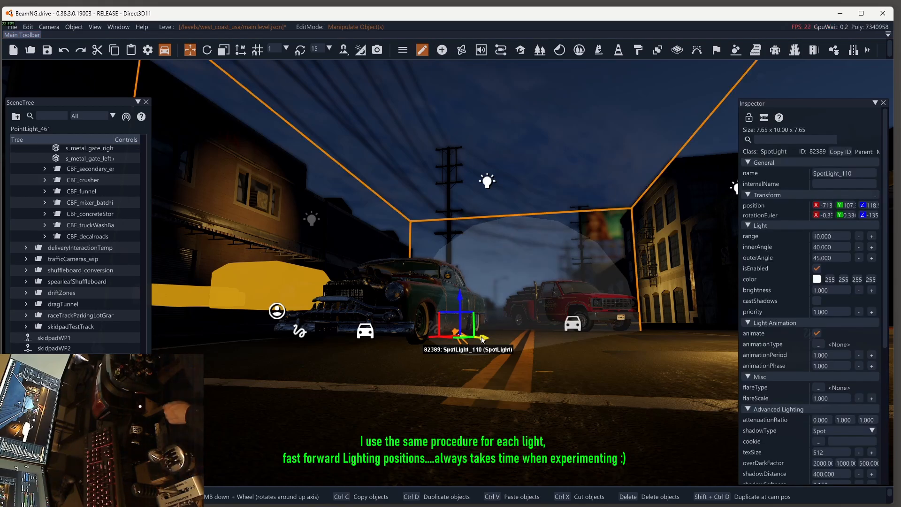
mouse_move(437, 336)
mouse_down()
mouse_move(546, 341)
mouse_move(300, 322)
mouse_move(440, 324)
mouse_up()
Step: Try the new spotlight in red with RGB values 255, 17, 17 and a brightness of 5
click(817, 279)
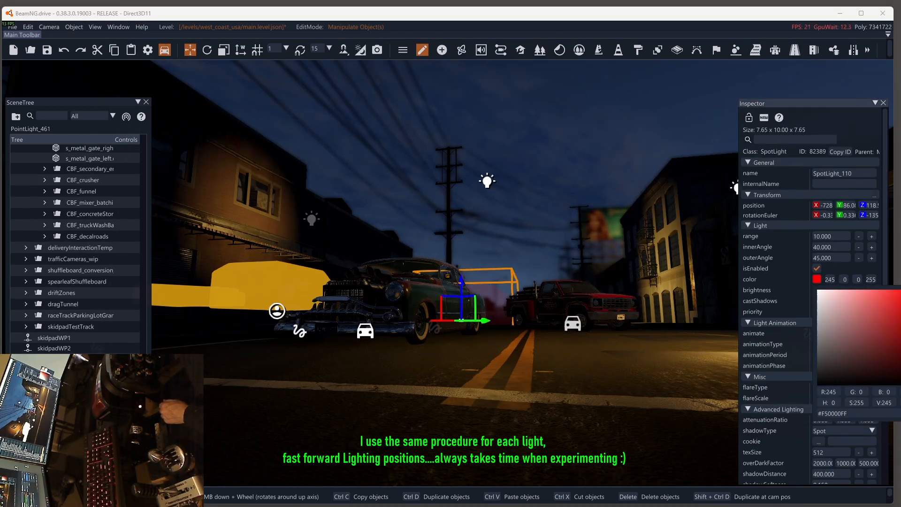
click(823, 297)
click(578, 304)
drag(828, 291, 780, 293)
text(5)
key(Return)
Step: Raise the spotlight above the rear of the front car and rotate its beam down toward the red pickup
drag(462, 282, 165, 94)
click(207, 50)
click(191, 50)
drag(461, 245, 481, 282)
click(207, 49)
click(190, 50)
drag(461, 218, 462, 243)
drag(491, 275, 427, 281)
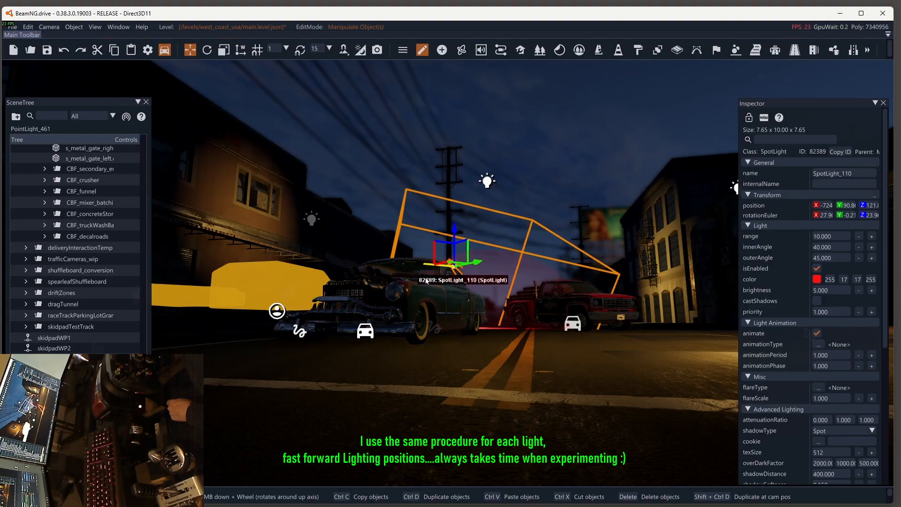
Step: Recolour the spotlight orange with RGB values 234, 134, 32
click(814, 280)
click(841, 304)
click(821, 304)
click(493, 366)
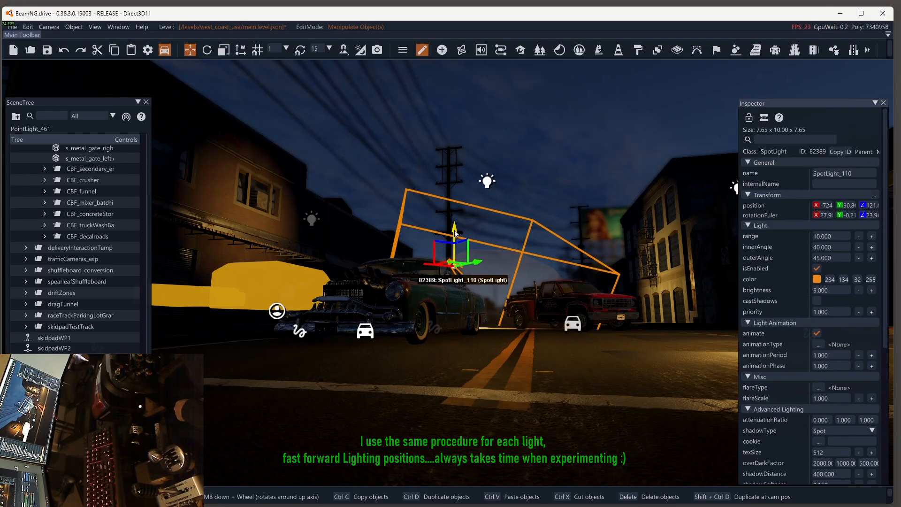
Step: Rotate the orange spotlight and move it beside the point light above the front car's bonnet
drag(453, 233, 454, 217)
click(207, 50)
drag(448, 263, 473, 263)
click(190, 49)
mouse_move(455, 216)
mouse_down()
mouse_move(459, 246)
mouse_move(458, 231)
mouse_up()
drag(438, 266, 299, 235)
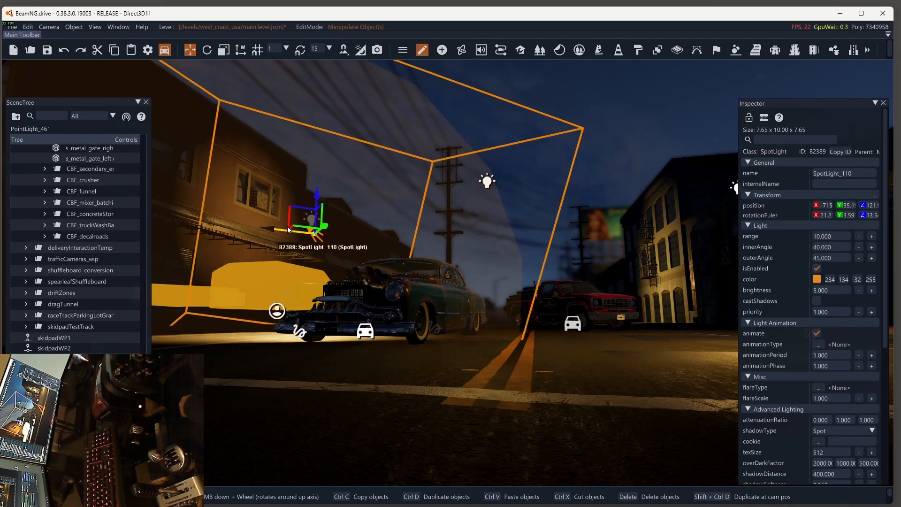
Step: Set the spotlight's brightness to 2 and enable shadow casting
drag(835, 291, 770, 302)
text(22)
key(Return)
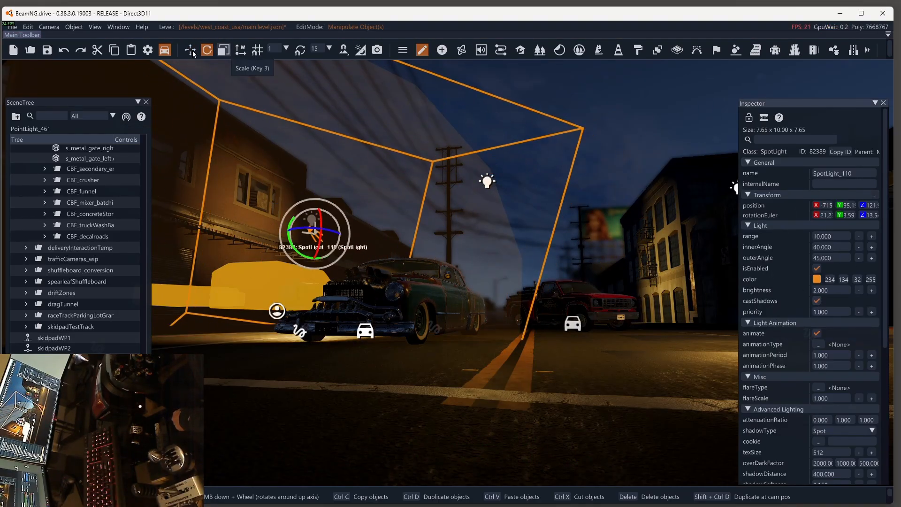
Step: Move the spotlight up by the near building's upper window, angle it down at the front car and set its shadow softness to 2
click(192, 52)
drag(323, 217, 246, 187)
drag(272, 162, 292, 190)
click(207, 50)
click(190, 51)
drag(271, 141, 271, 128)
click(207, 50)
drag(278, 162, 278, 175)
click(191, 51)
drag(225, 163, 212, 179)
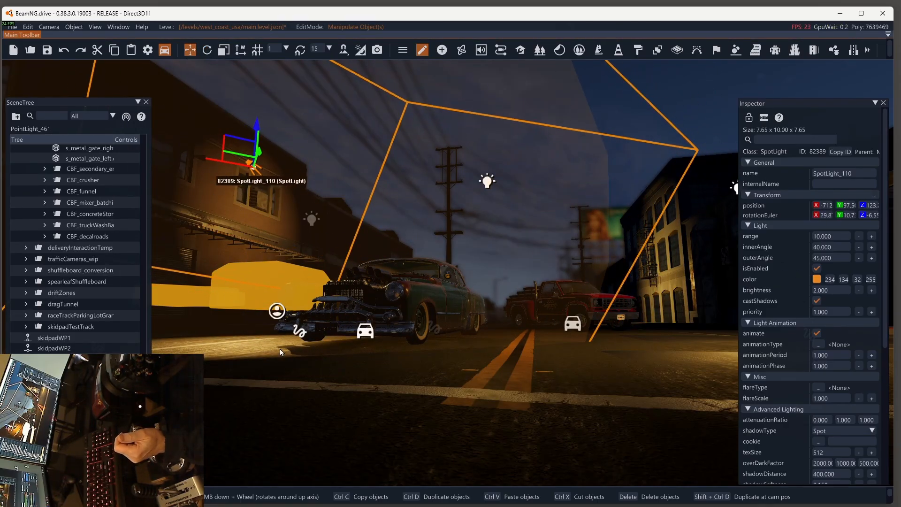
scroll(801, 447, down, 1)
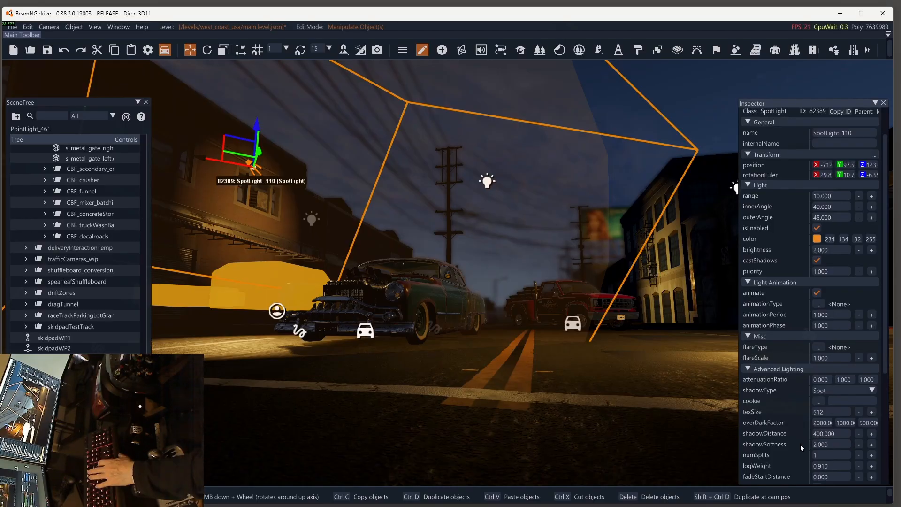
click(311, 219)
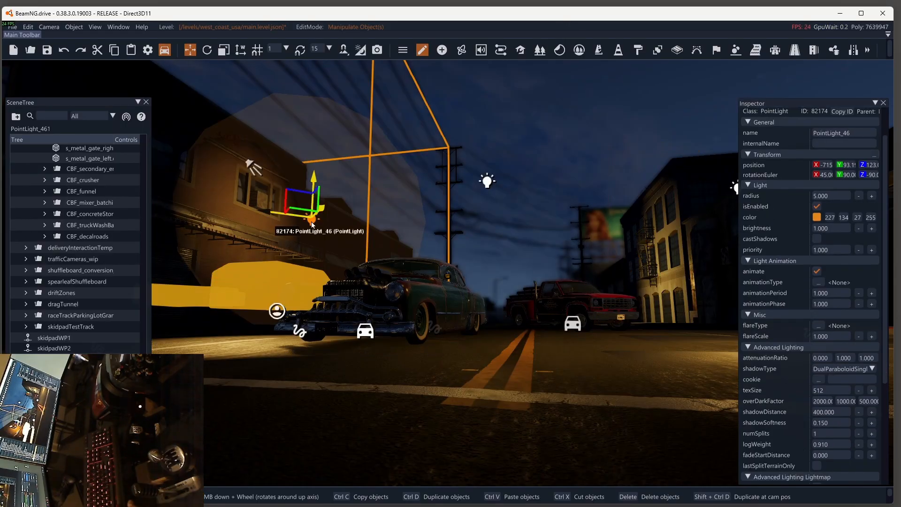
shift+drag(311, 222, 363, 260)
key(Delete)
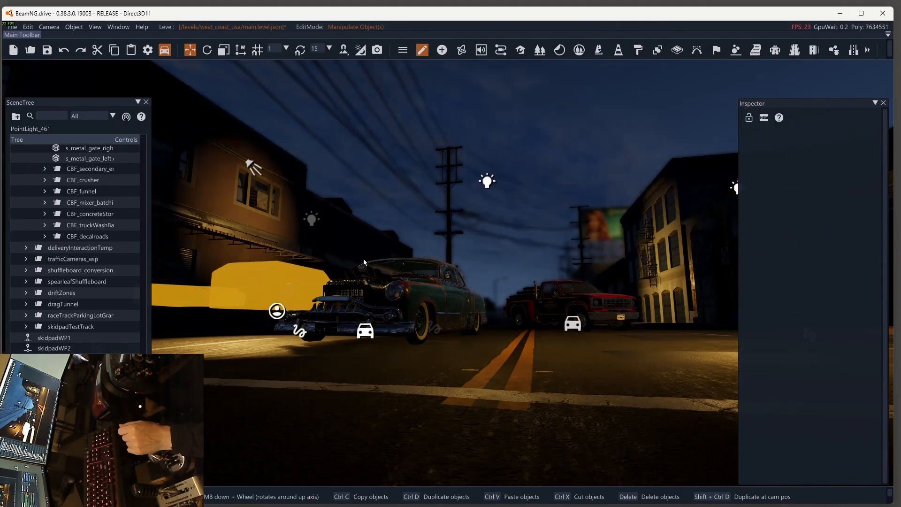
key(ctrl+z)
Step: Duplicate the spotlight by the upper window and move the copy high above the opposite side of the street
shift+drag(240, 161, 624, 174)
key(2)
key(1)
drag(593, 187, 471, 185)
drag(527, 159, 611, 148)
drag(609, 94, 674, 75)
drag(605, 82, 542, 103)
Step: Rotate the copied spotlight onto the front car and set its outer angle to 80 and shadow softness to 3
key(2)
drag(561, 73, 579, 68)
drag(605, 75, 649, 83)
key(1)
key(Return)
drag(578, 89, 557, 81)
scroll(858, 444, down, 1)
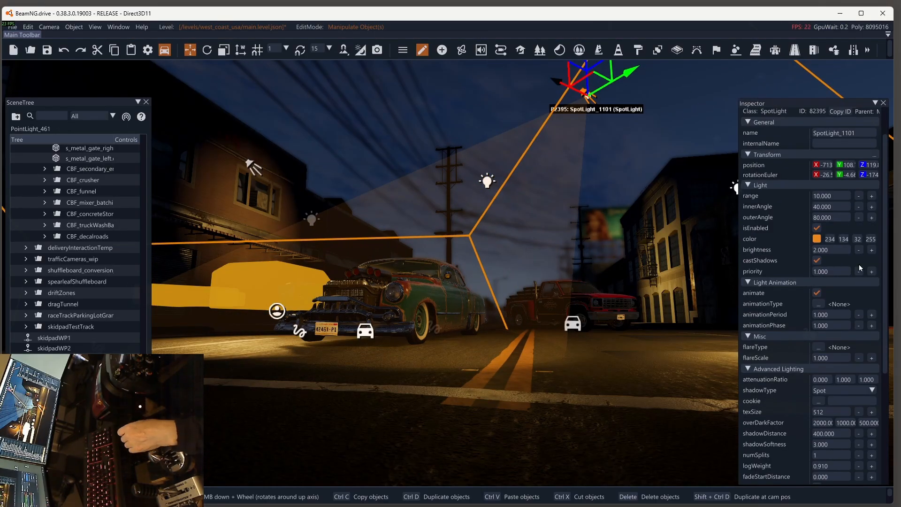
Step: Move the point light at the edge of the scene inward and adjust its height in front of the far building
click(736, 188)
drag(716, 182, 622, 164)
drag(689, 155, 735, 180)
drag(698, 127, 697, 147)
click(486, 181)
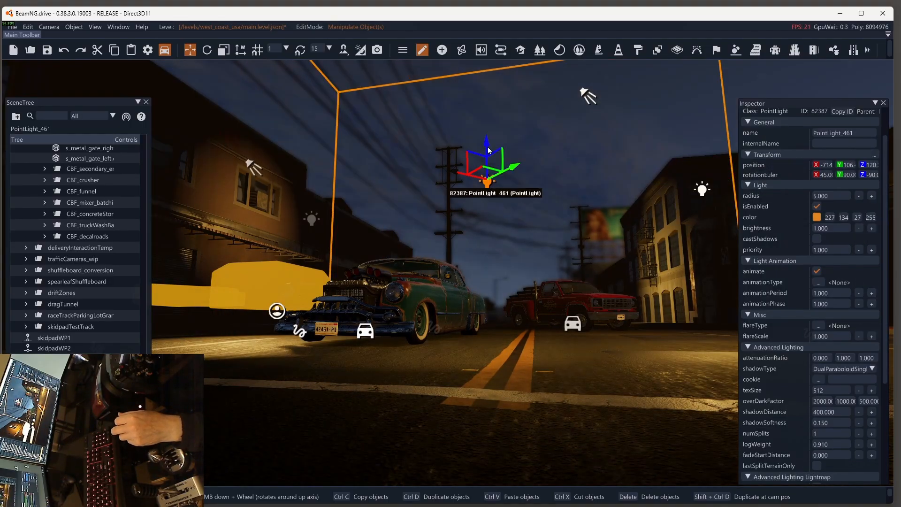
Step: Move the point light beside the near building over the front car and set its radius to 7
click(311, 219)
drag(278, 214, 344, 210)
mouse_move(351, 236)
mouse_down()
mouse_move(364, 225)
mouse_move(350, 238)
mouse_up()
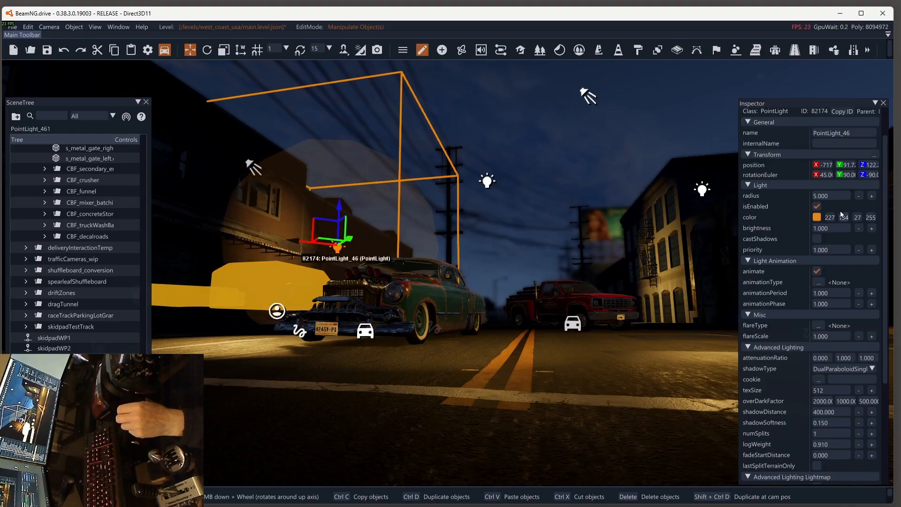
drag(837, 196, 786, 206)
text(7)
key(Return)
drag(305, 242, 264, 313)
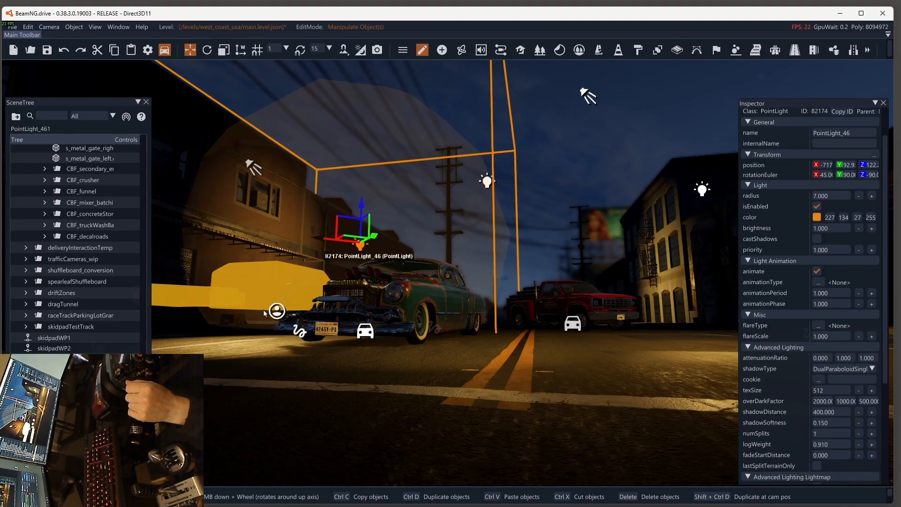
Step: Duplicate the spotlight by the upper window, place the copy above the street and rotate its beam onto the red pickup
click(254, 168)
shift+drag(228, 163, 500, 246)
key(2)
drag(507, 255, 535, 268)
key(1)
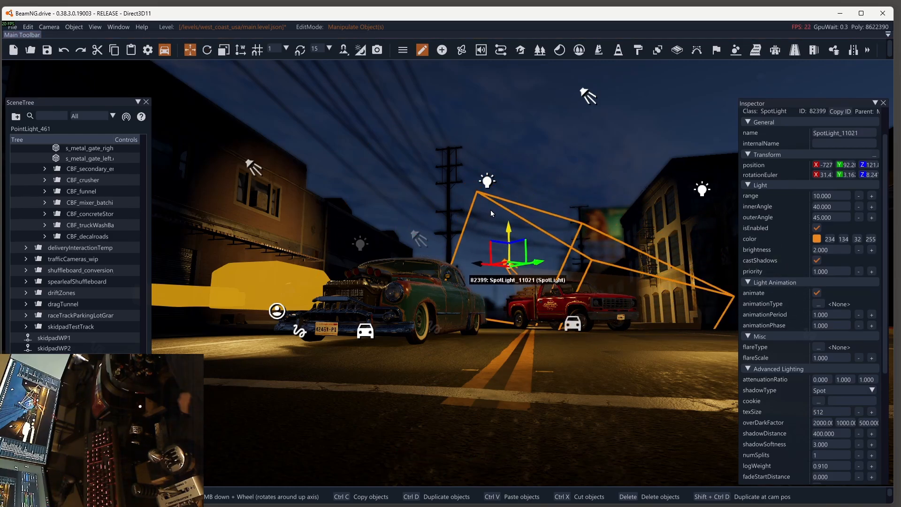
drag(509, 229, 509, 232)
Step: Set the point light by the far building to brightness 2.1, and the distant billboard light to radius 30 and brightness 2.4
click(707, 193)
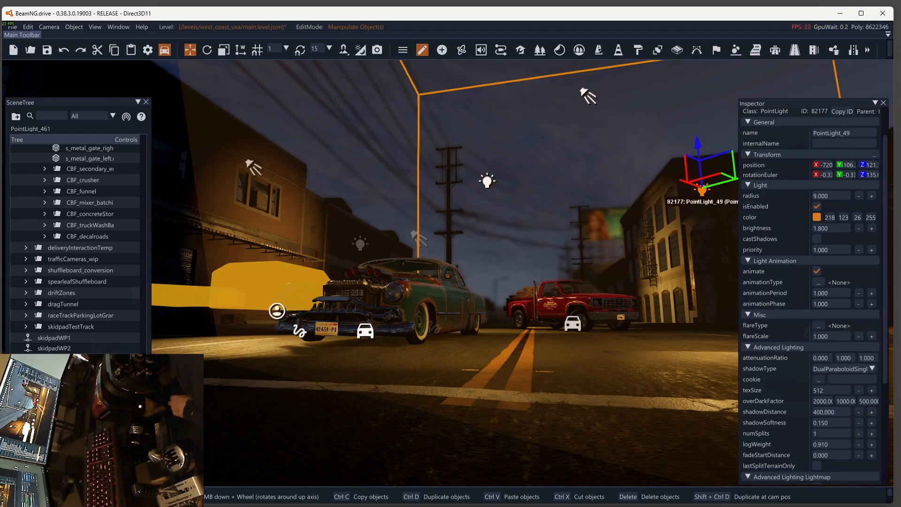
click(872, 228)
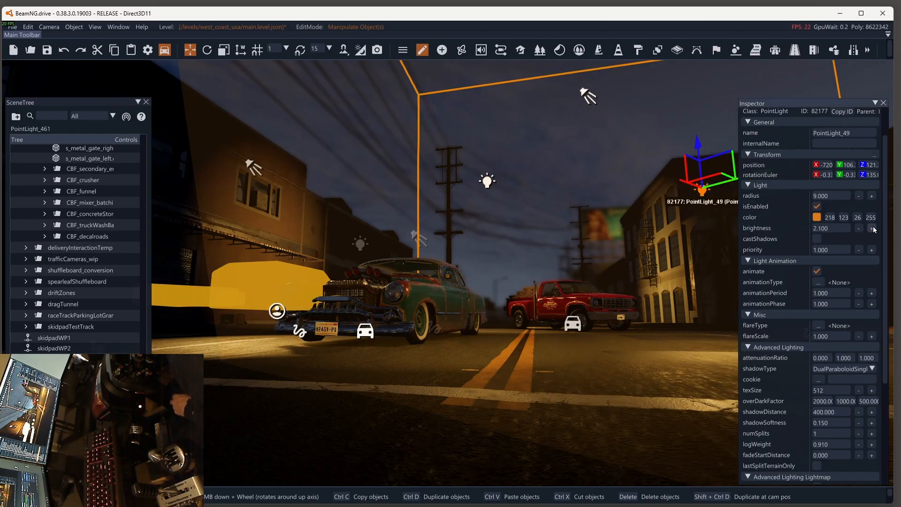
click(647, 215)
double_click(835, 196)
text(30)
key(Return)
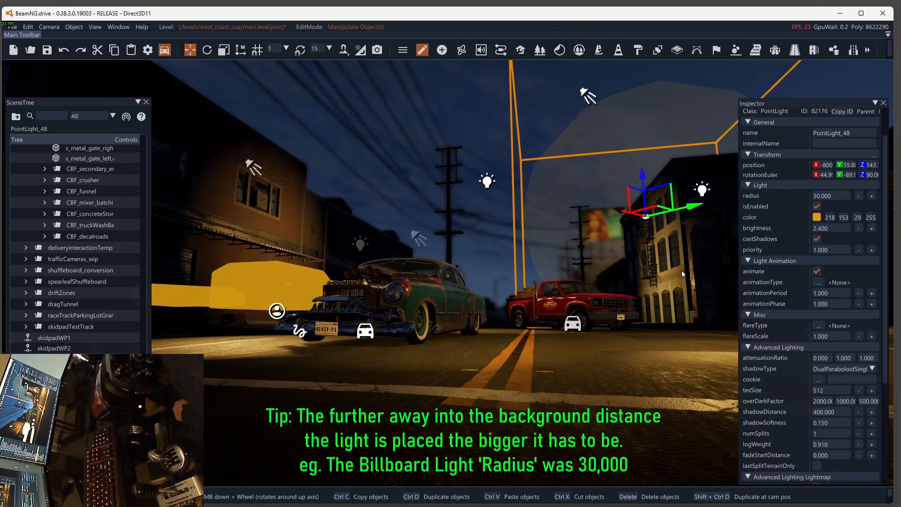
Step: Increase the high street spotlight's brightness, and set the point light behind the pickup to radius 15 and brightness 0.9
click(588, 96)
click(871, 250)
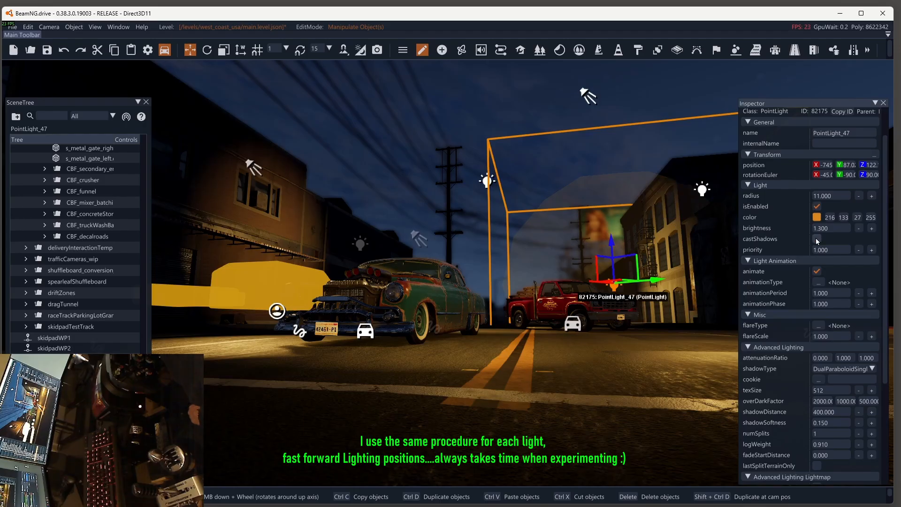
click(826, 196)
text(15)
key(Return)
mouse_move(593, 282)
mouse_down()
mouse_move(563, 283)
mouse_move(597, 284)
mouse_up()
click(858, 228)
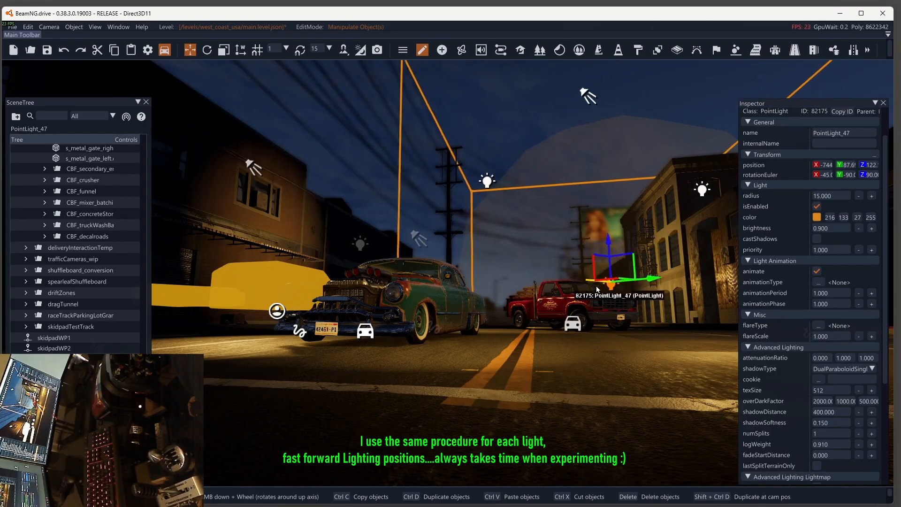
Step: Duplicate the point light over the front car and move the copy back beyond the car's rear
click(359, 244)
right_drag(357, 251, 495, 139)
key(ctrl+z)
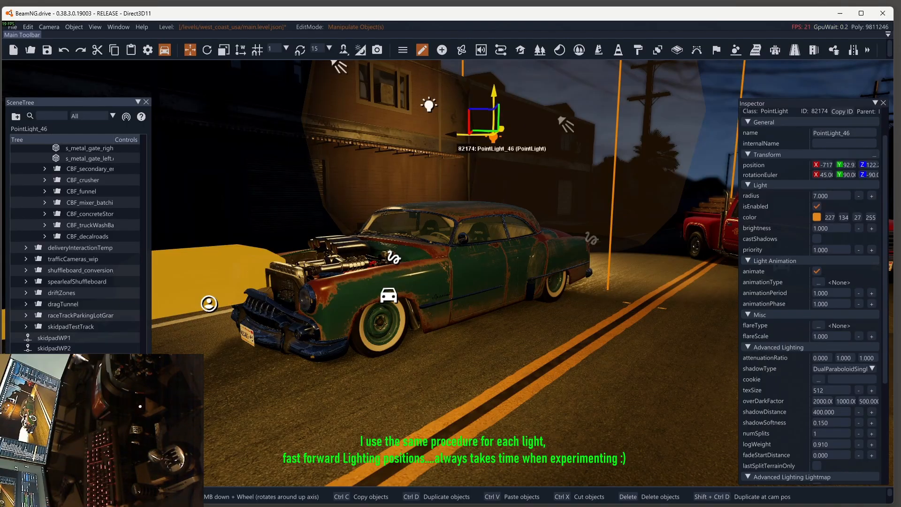
key(ctrl+d)
drag(493, 137, 574, 164)
Step: Set the copied point light's radius to 12 and brightness to 0.6
double_click(827, 196)
text(12)
key(Return)
double_click(827, 228)
text(0.6)
key(Return)
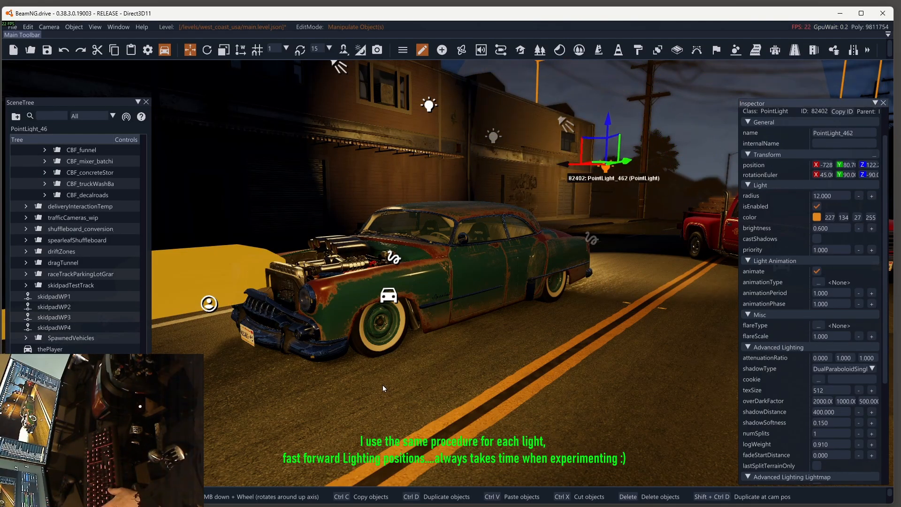
Step: Nudge the copied point light behind the front car and lower its brightness slightly
right_drag(383, 388, 474, 389)
drag(557, 198, 549, 198)
click(858, 229)
click(858, 229)
right_drag(450, 389, 504, 389)
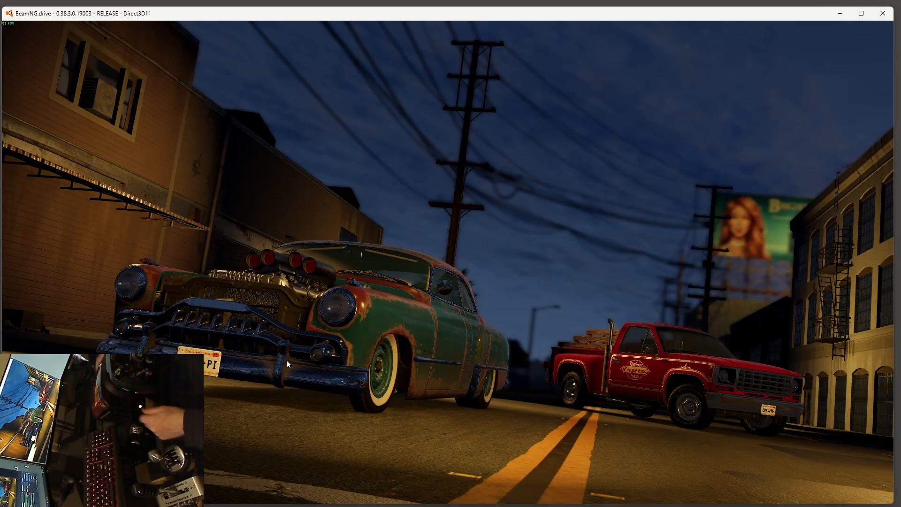
Step: Show the Photo Mode interface again, unpause the game and switch on the front car's headlights
key(alt+u)
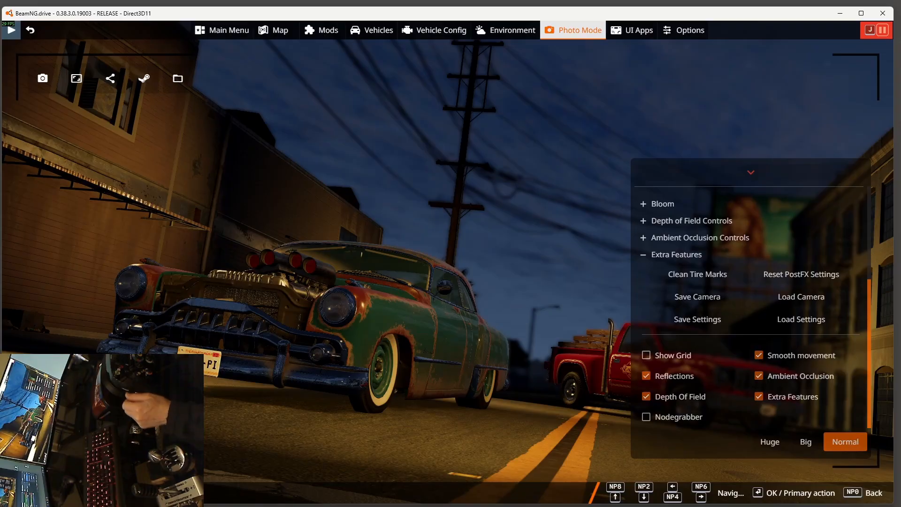
click(13, 32)
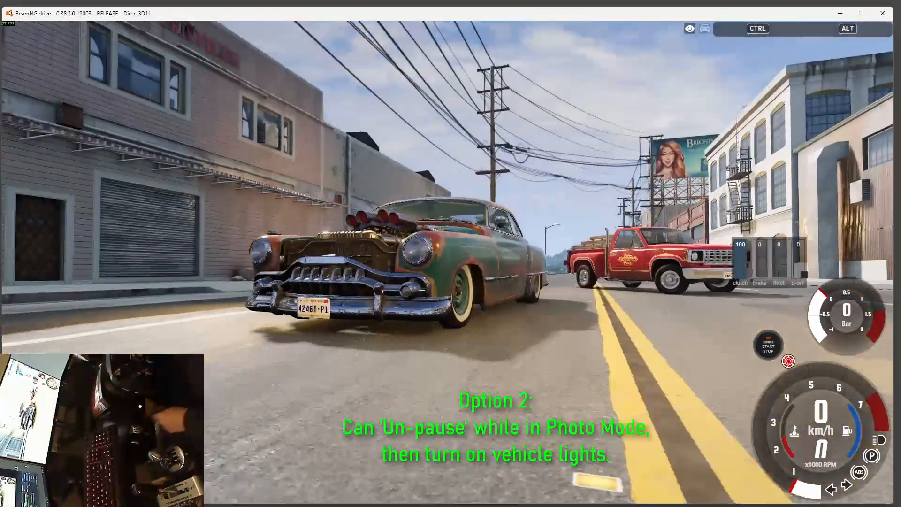
key(n)
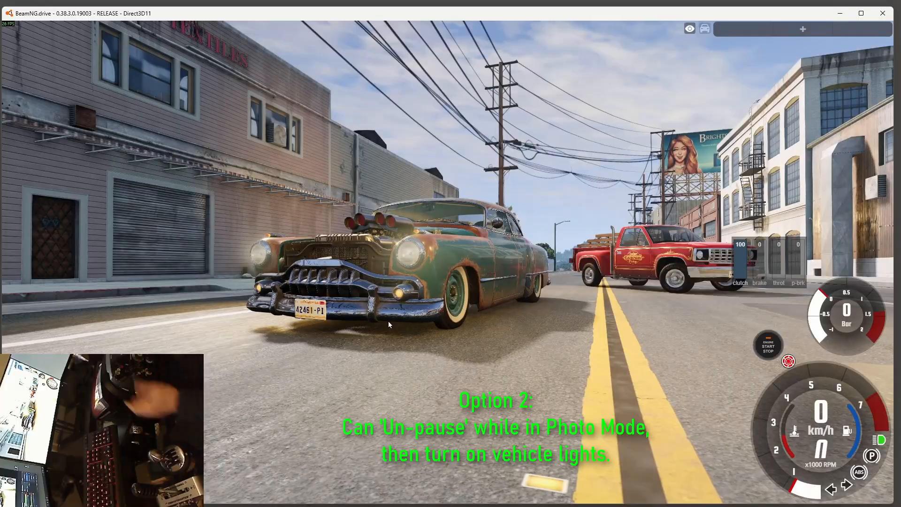
Step: Reopen Photo Mode and load the saved camera position and the saved settings
right_drag(407, 309, 530, 344)
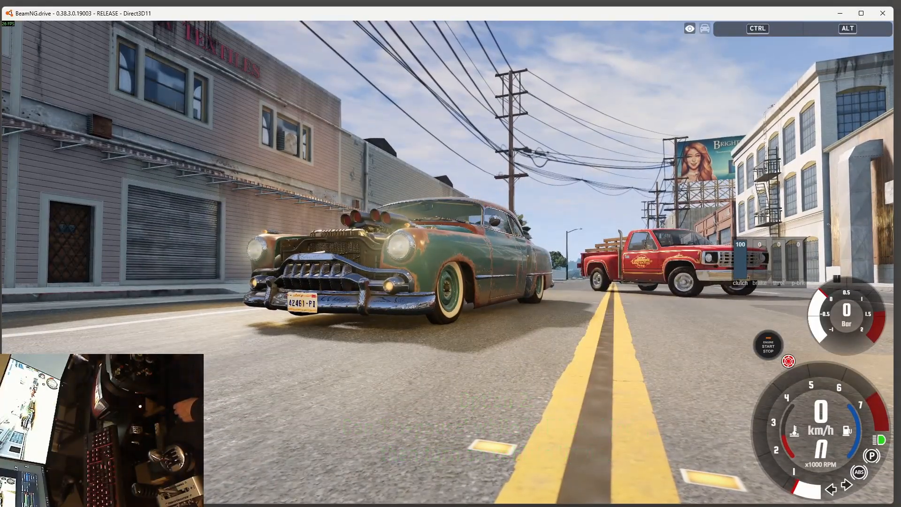
key(shift+p)
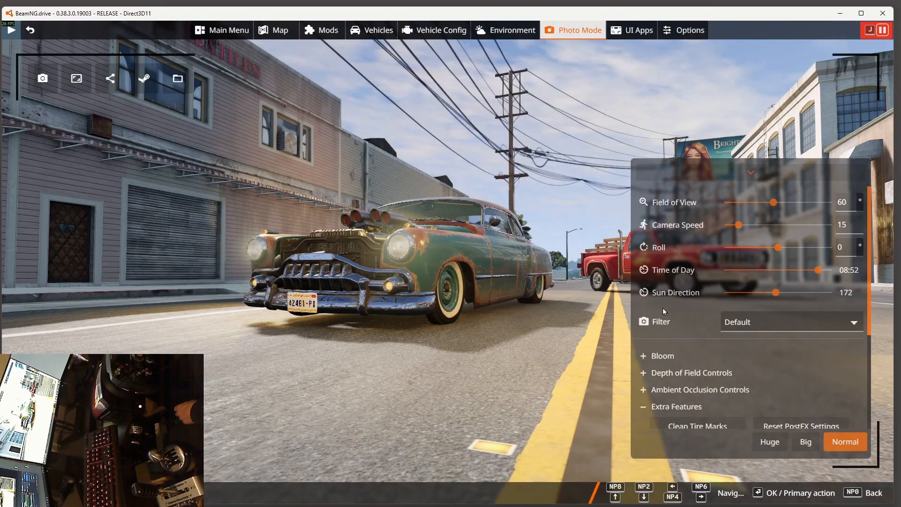
scroll(671, 329, down, 1)
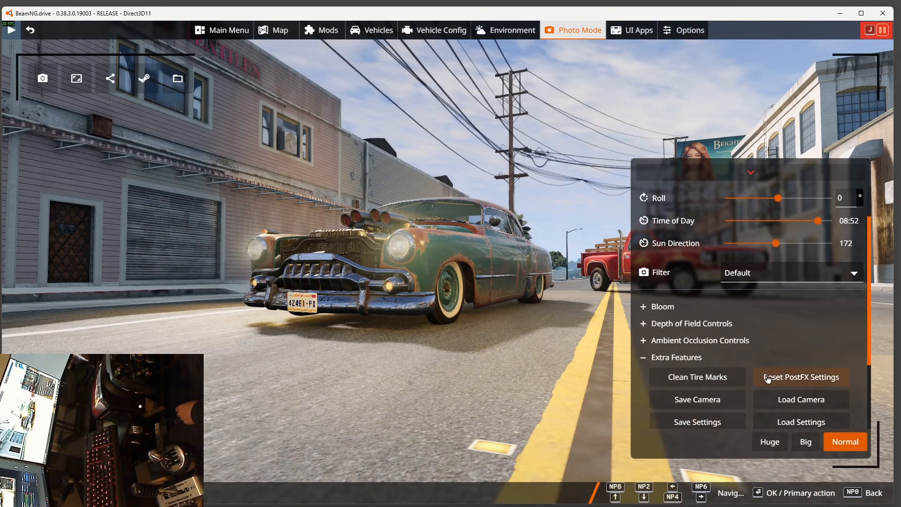
scroll(768, 379, down, 2)
click(800, 312)
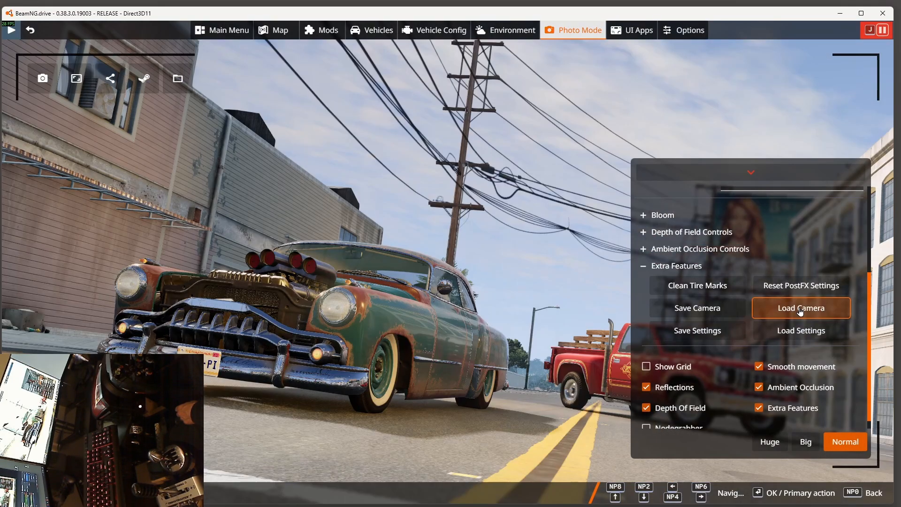
click(804, 331)
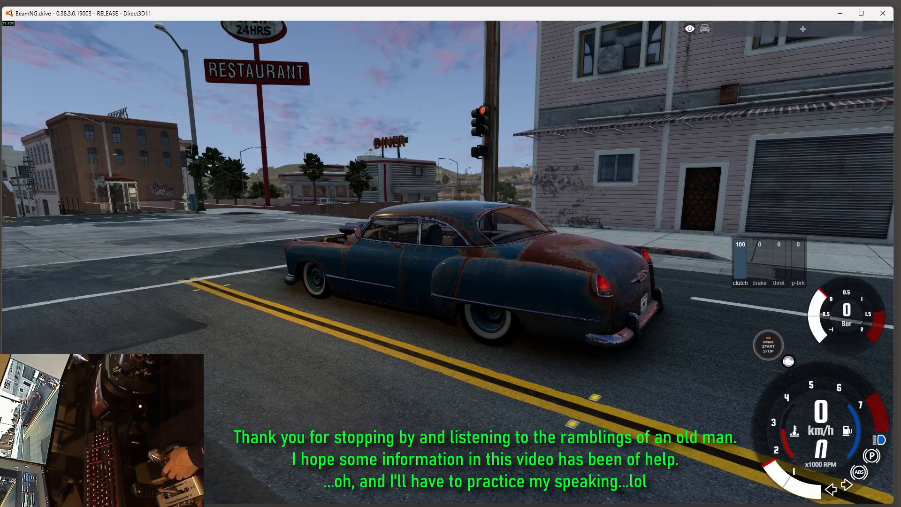
right_drag(690, 319, 329, 141)
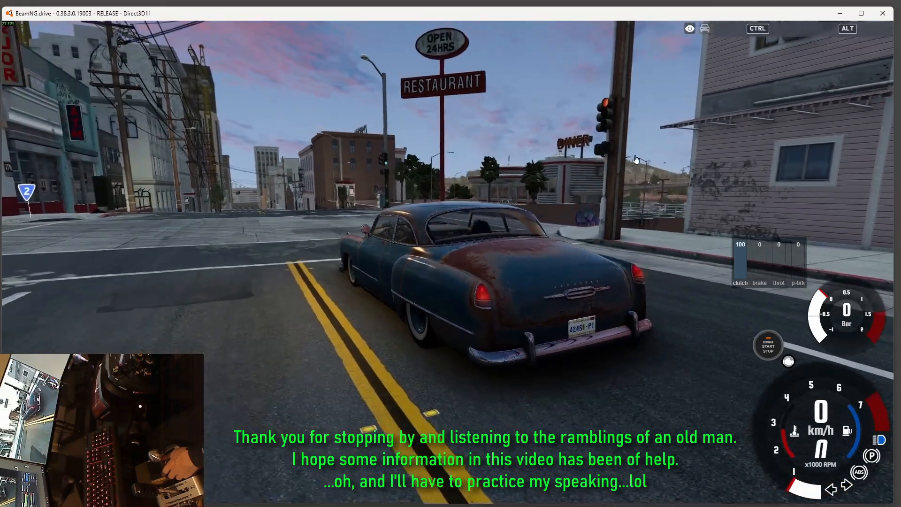
right_drag(329, 188, 418, 391)
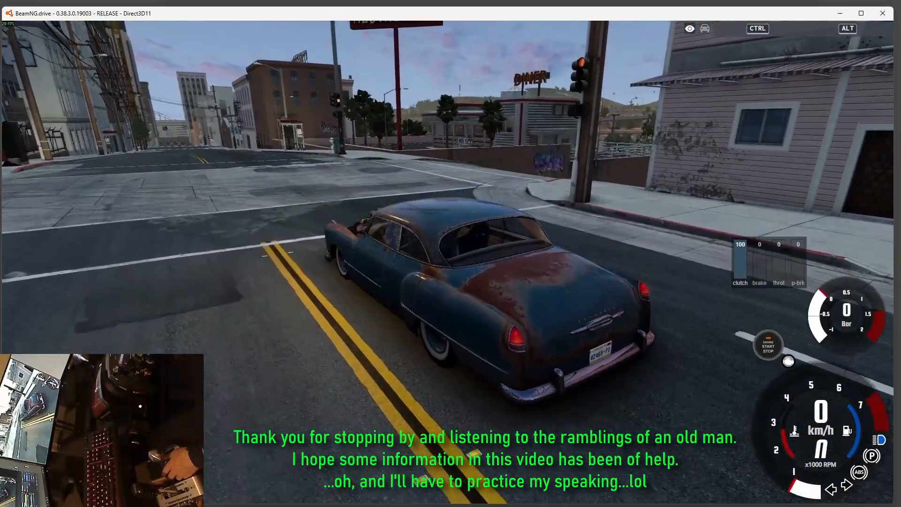